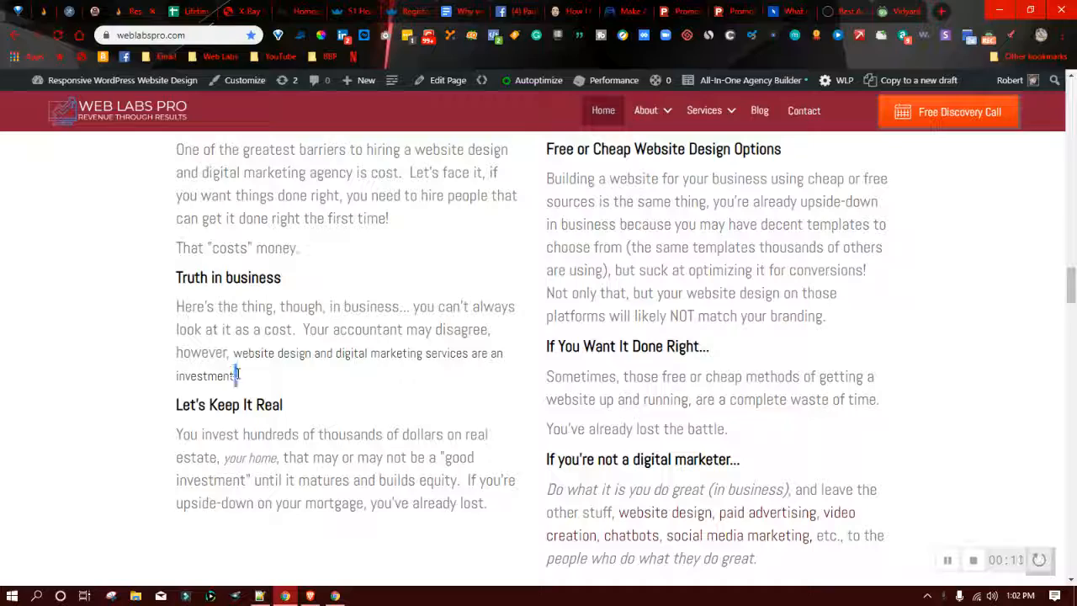
Step: Examine the font of the phrase "website design and digital marketing services are an investment" in the Truth in business section
left_click_drag(237, 374, 233, 354)
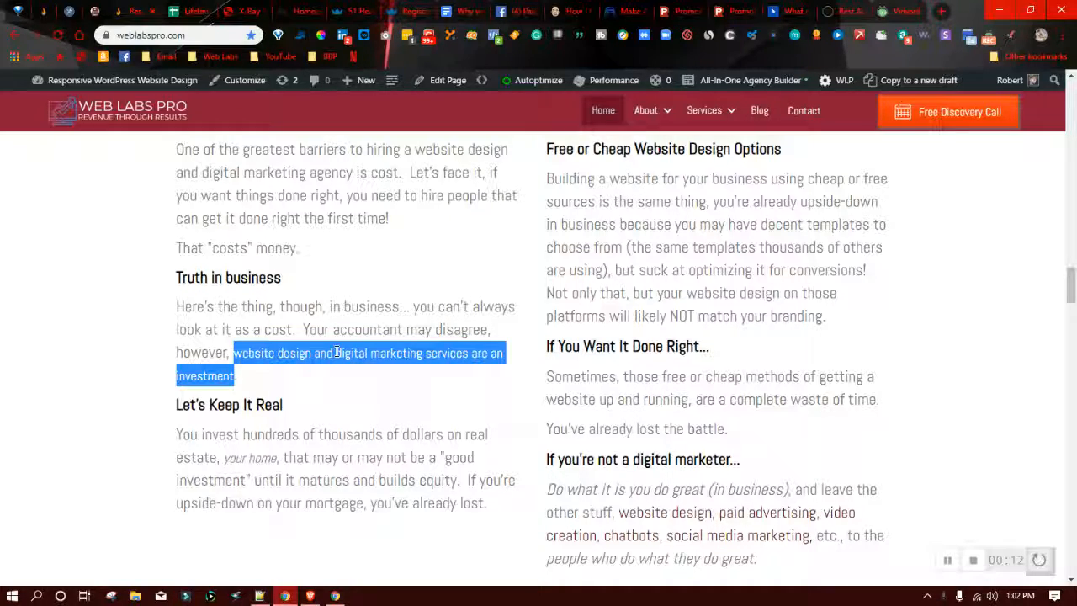
scroll(365, 383, "up", 3)
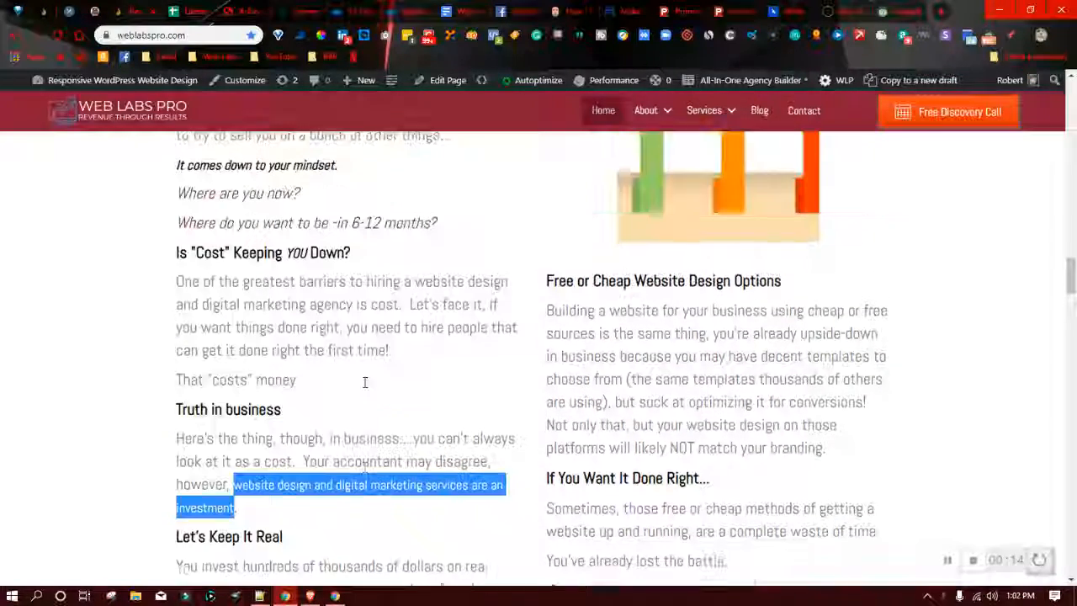
scroll(365, 383, "down", 2)
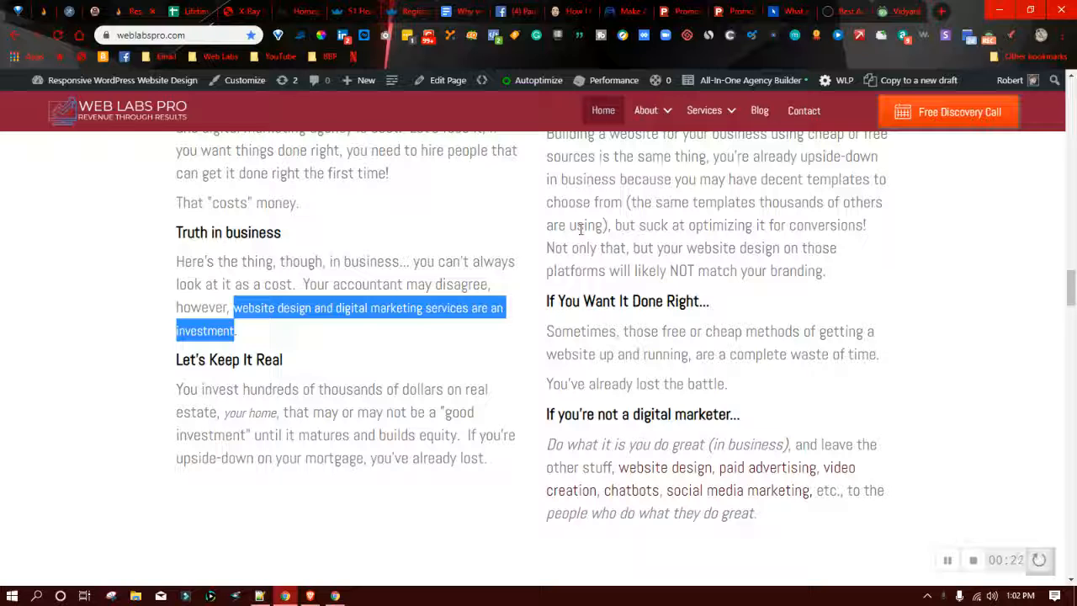
left_click(275, 331)
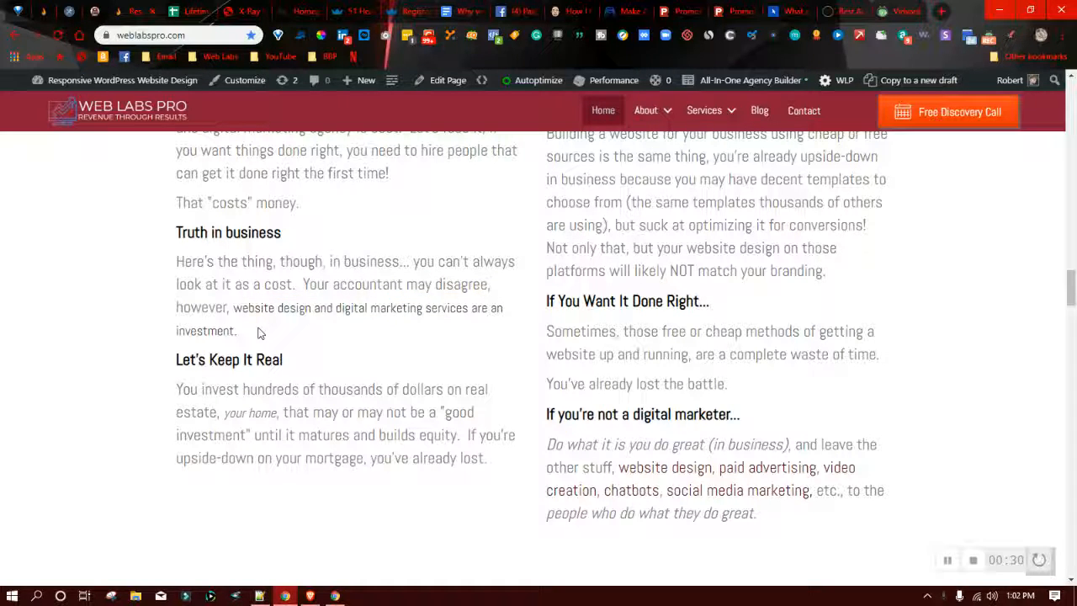
Step: Open the home page for editing in the All-In-One Agency Builder
left_click(740, 81)
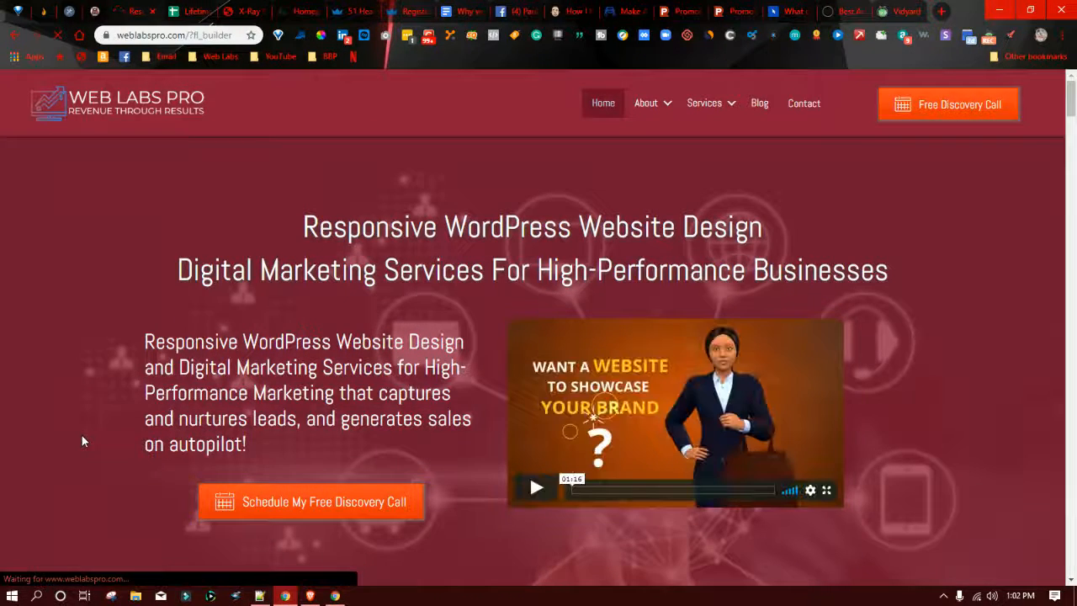
scroll(81, 435, "down", 5)
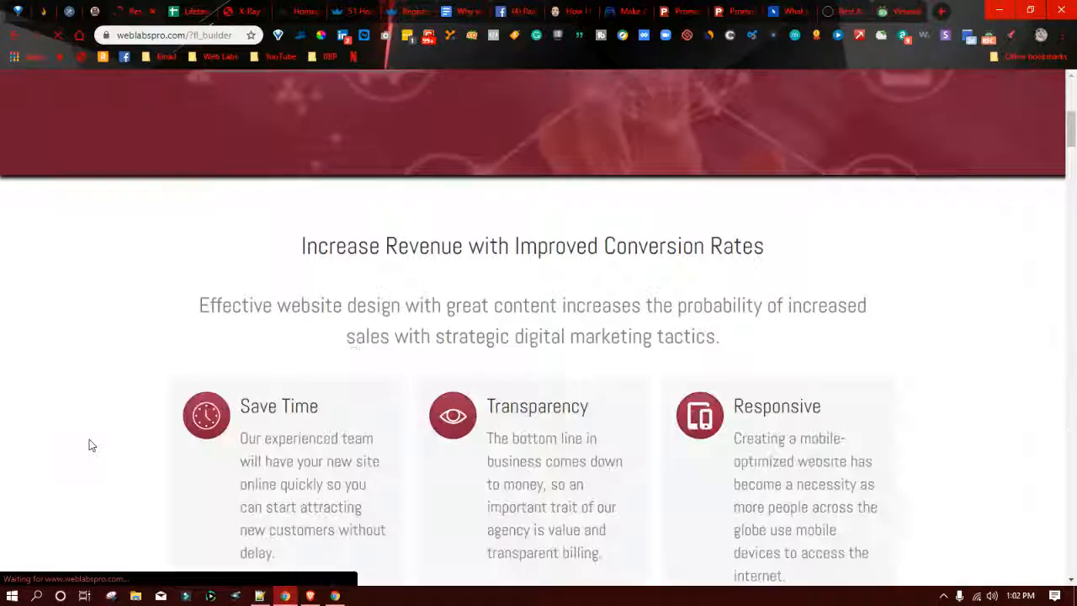
scroll(89, 439, "up", 3)
scroll(89, 439, "down", 2)
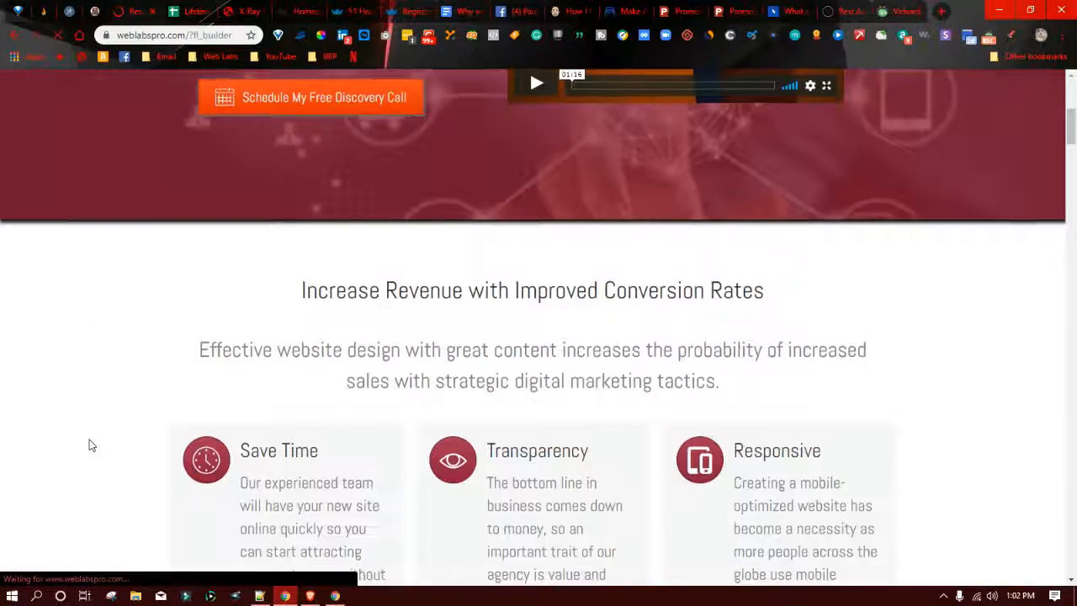
scroll(89, 439, "down", 7)
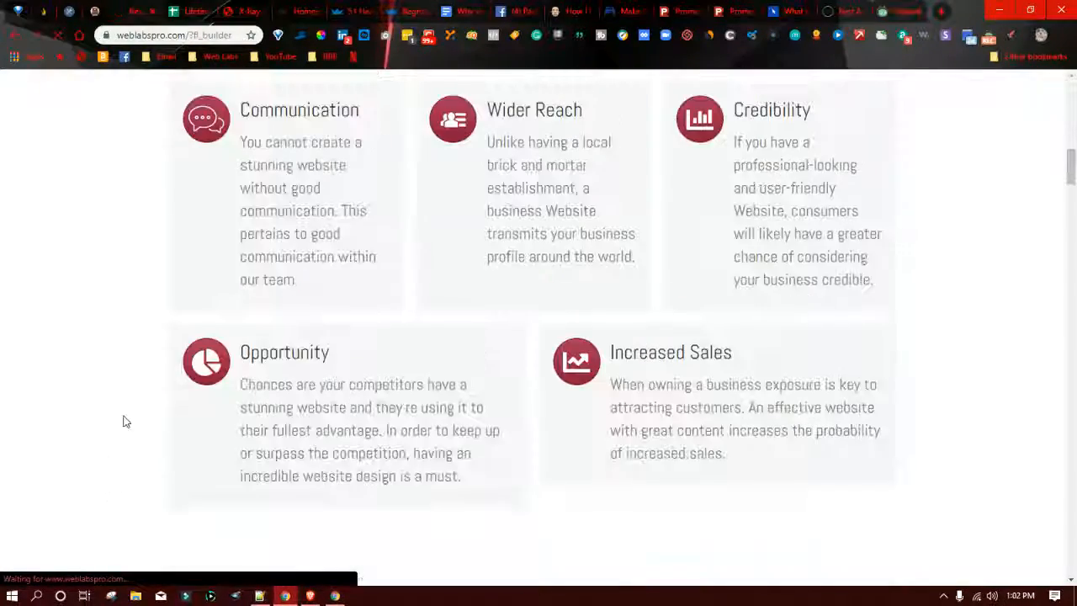
scroll(126, 396, "down", 2)
scroll(132, 380, "down", 2)
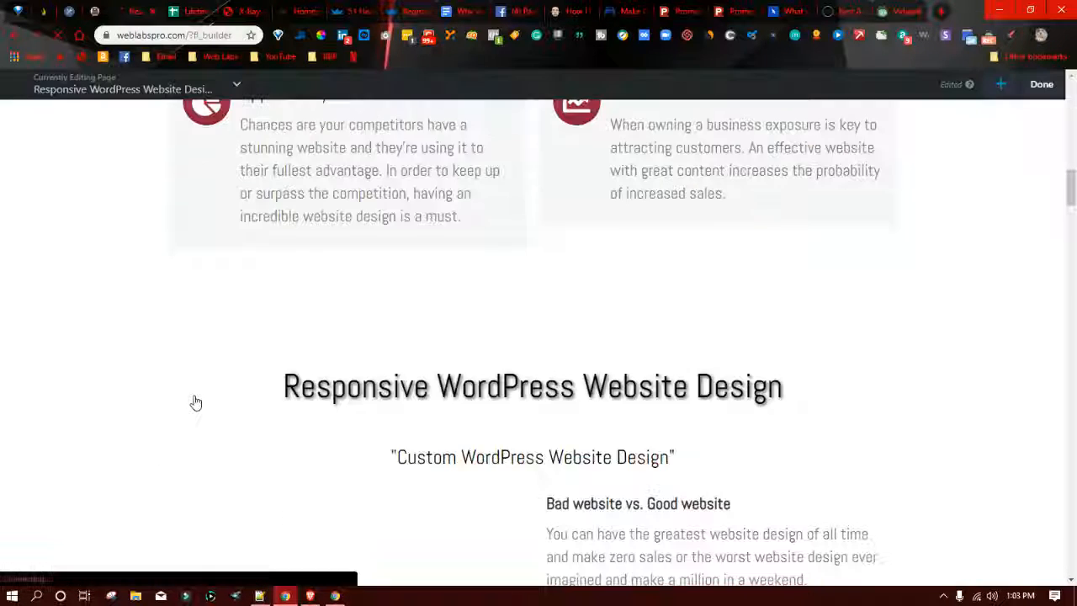
Step: Open the text module that contains the Truth in business section for editing
scroll(190, 370, "down", 3)
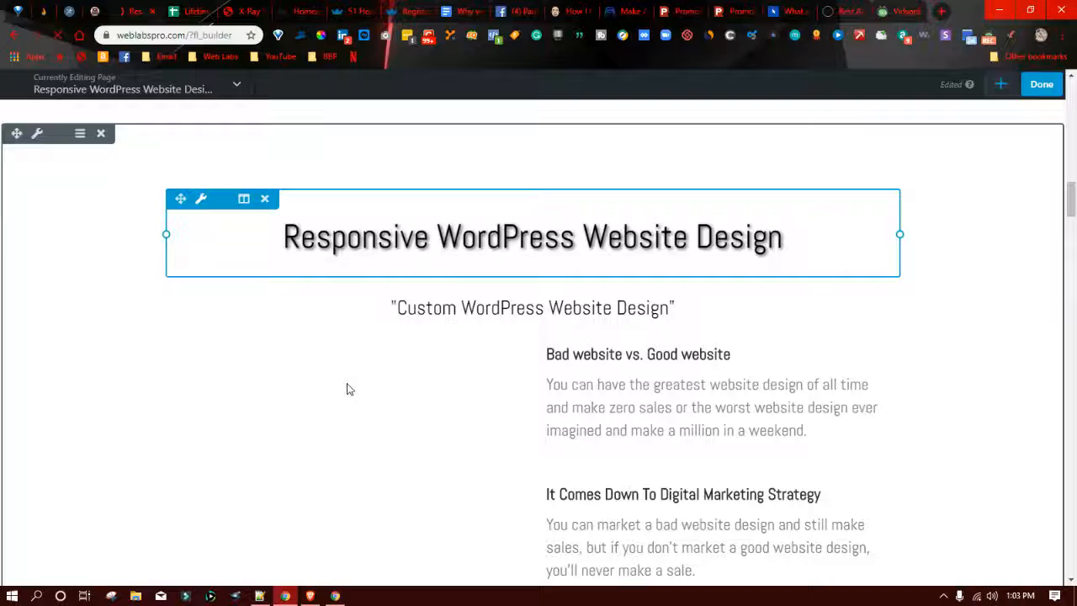
scroll(404, 370, "down", 2)
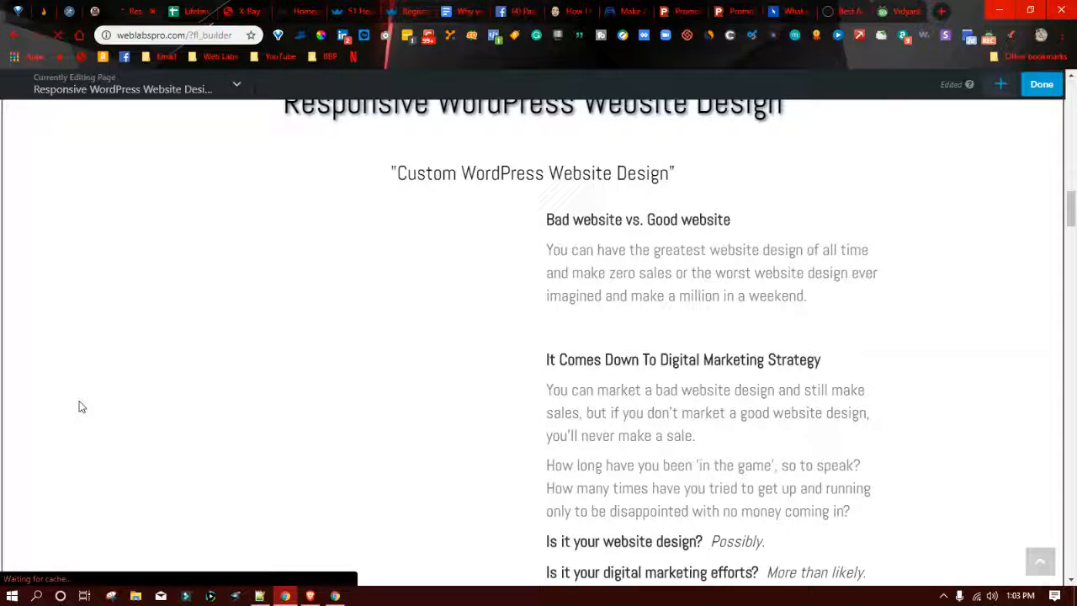
scroll(81, 408, "down", 1)
scroll(82, 407, "down", 2)
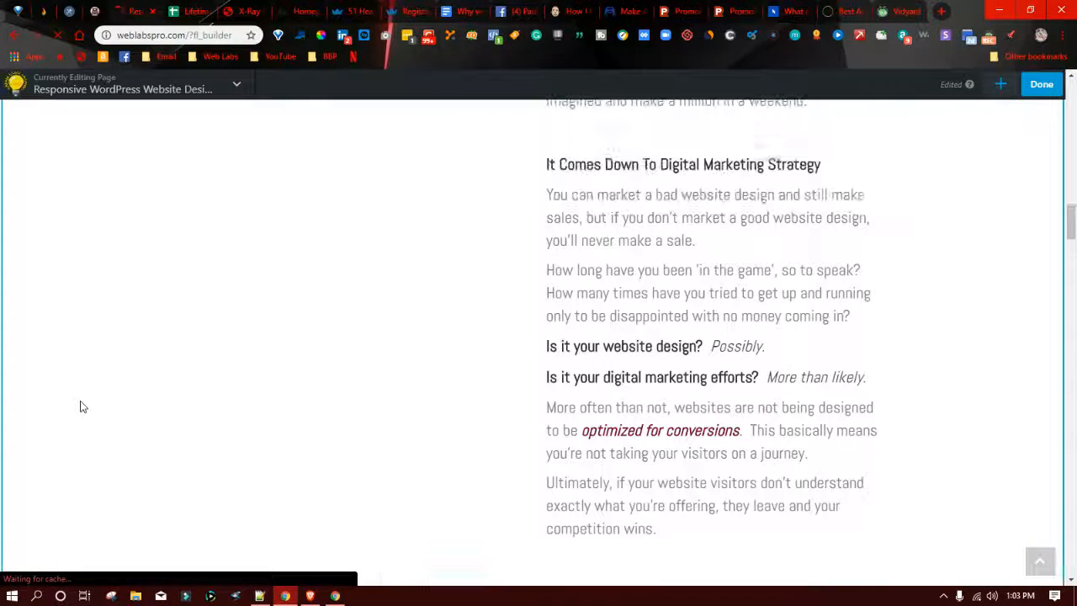
scroll(81, 407, "down", 5)
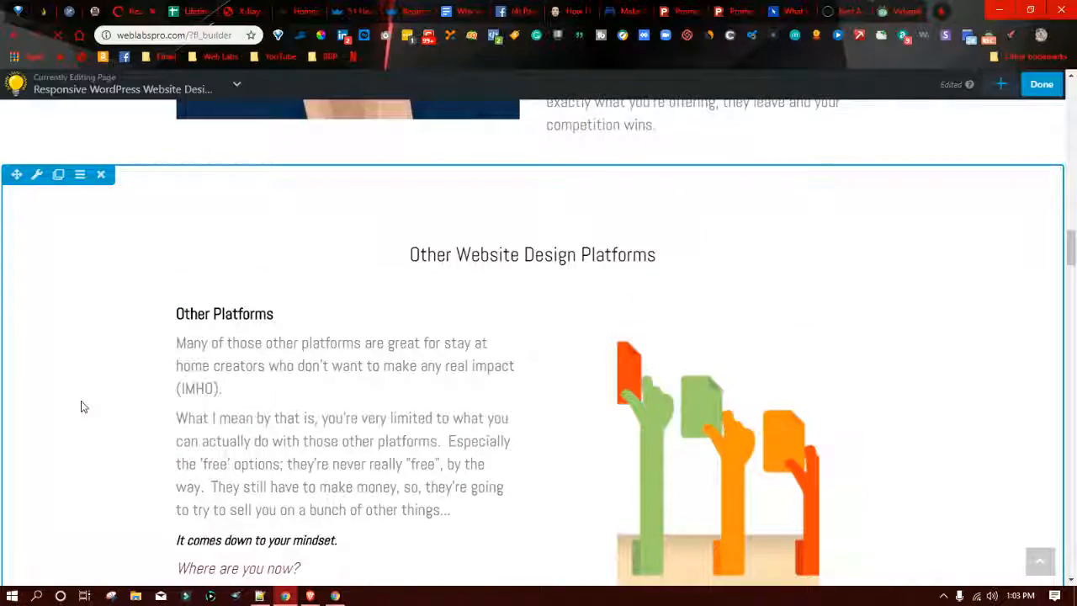
scroll(82, 407, "down", 4)
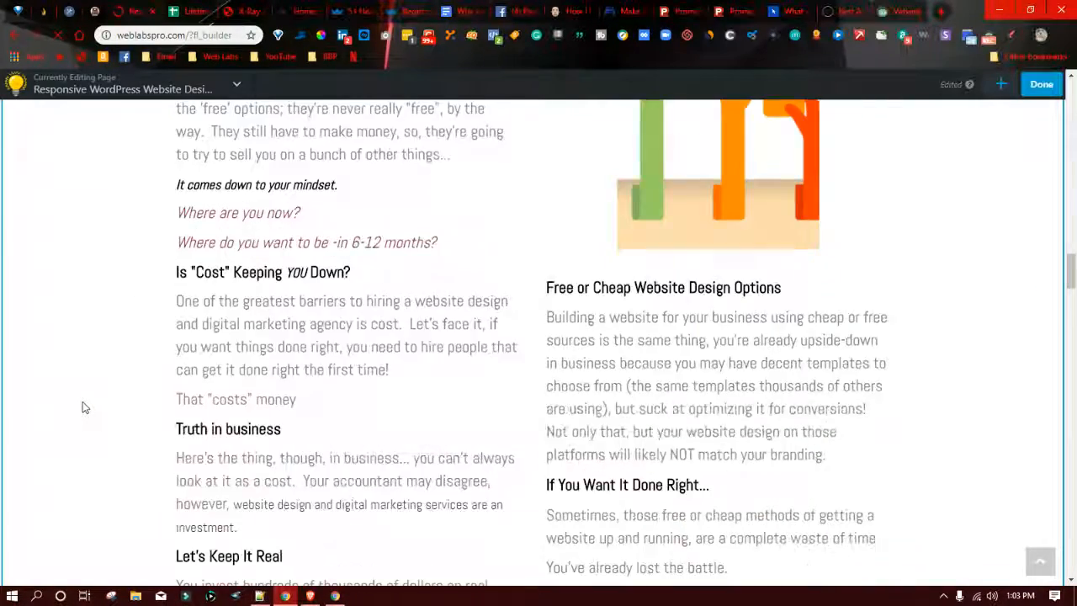
scroll(81, 407, "down", 2)
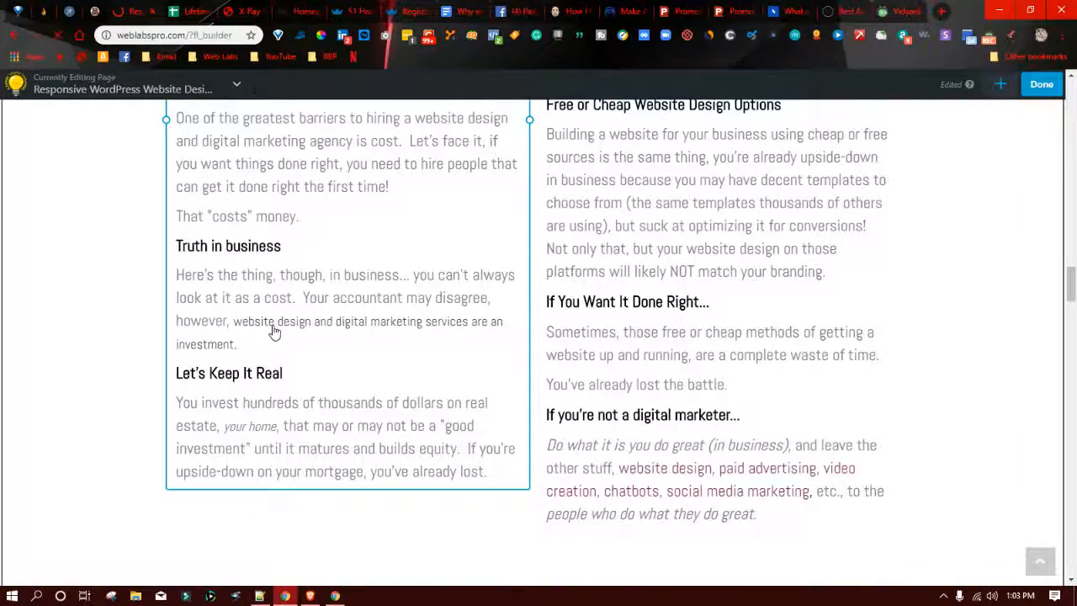
left_click(274, 330)
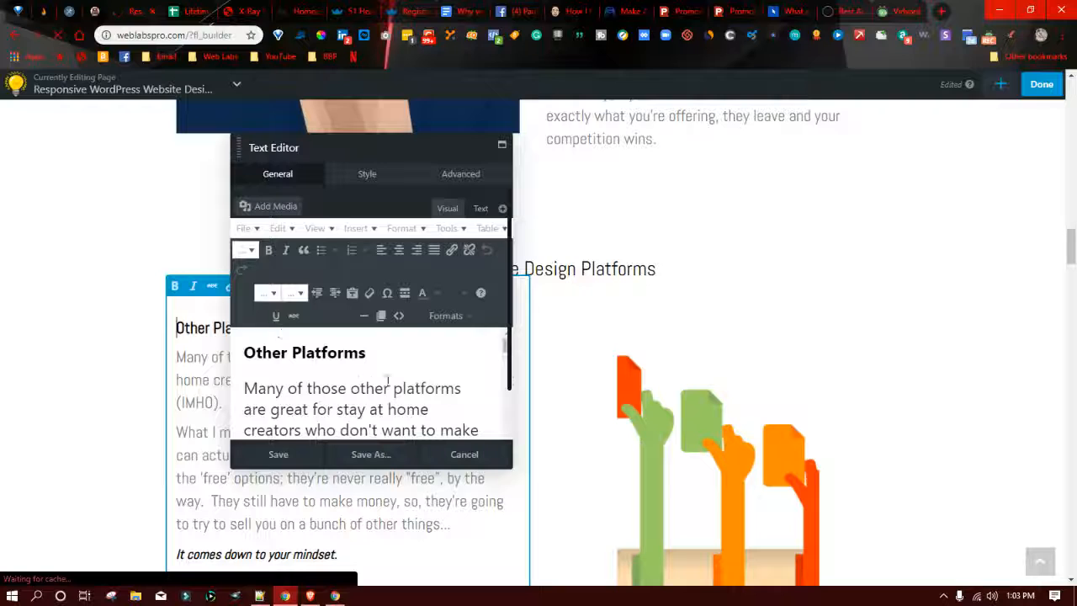
Step: Move the text editor window off the module's column and select "website design and digital marketing services are an investment." in the editor
scroll(447, 363, "down", 3)
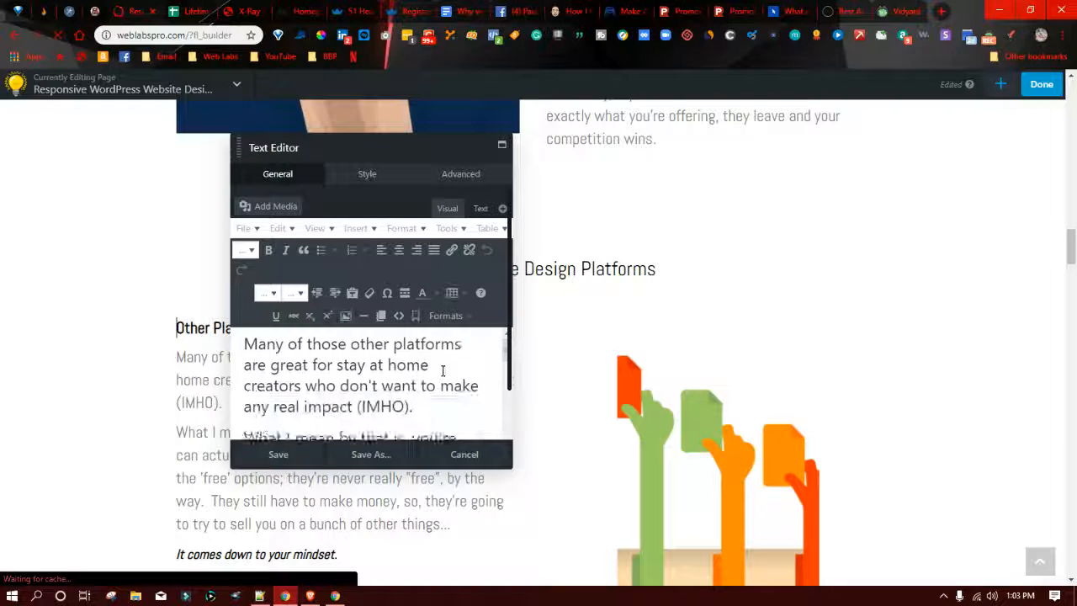
scroll(414, 370, "down", 2)
scroll(458, 398, "down", 3)
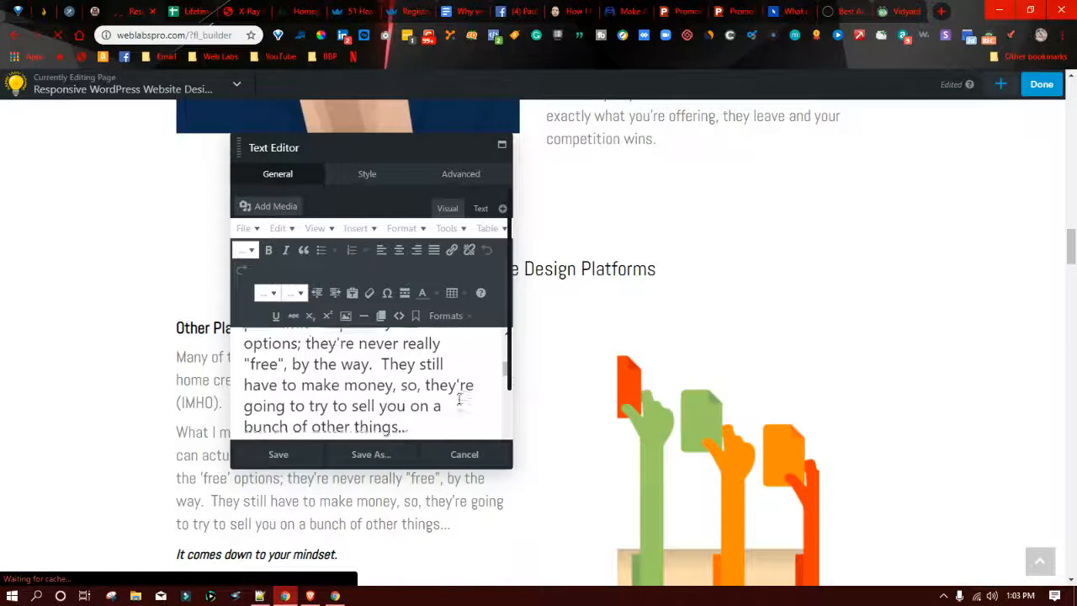
scroll(458, 398, "down", 8)
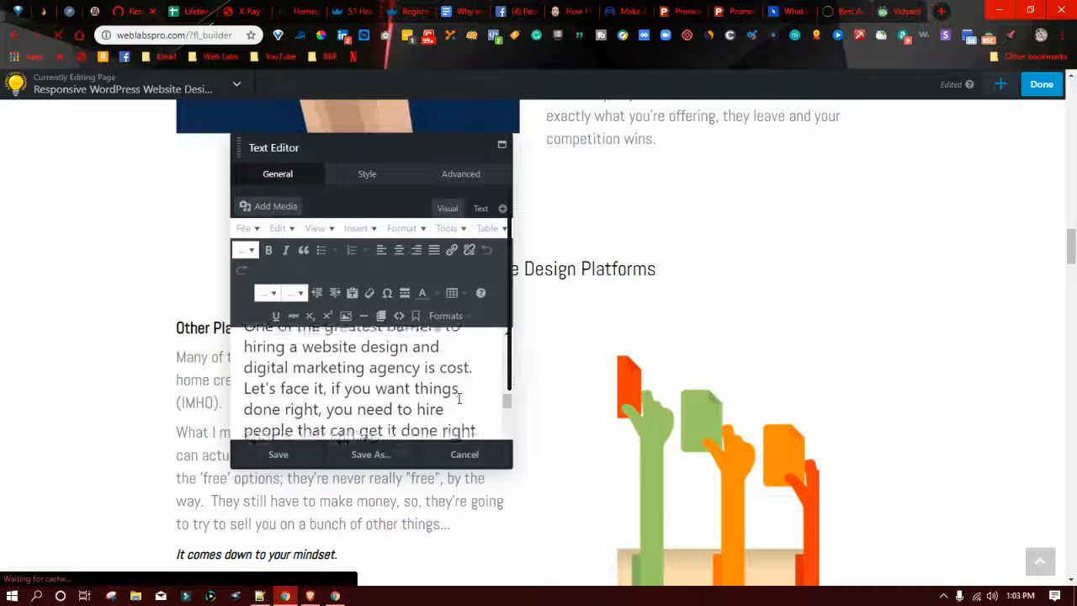
scroll(458, 398, "down", 8)
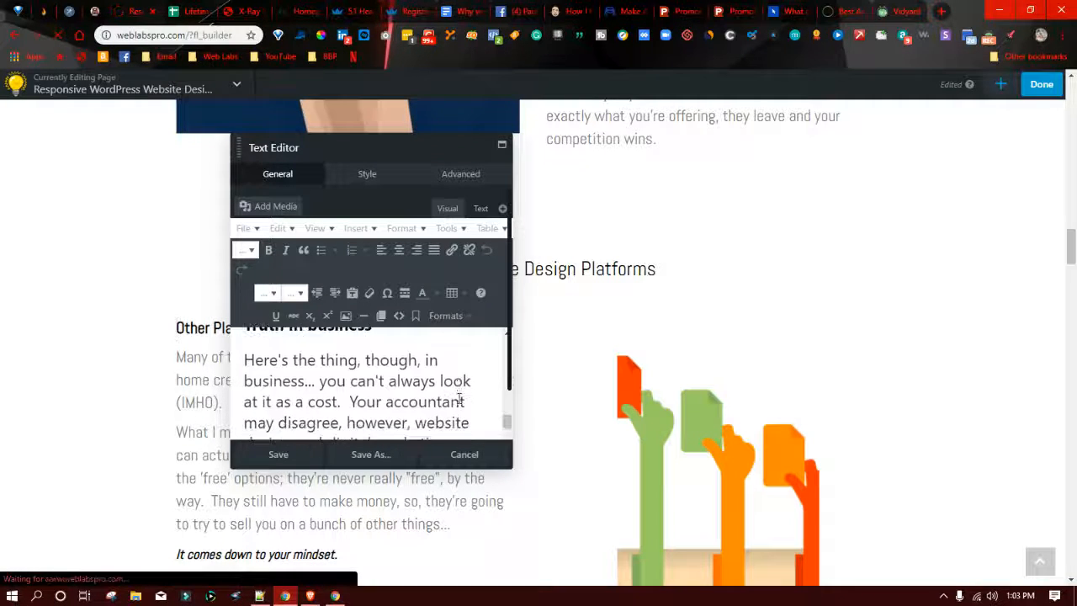
scroll(459, 398, "down", 2)
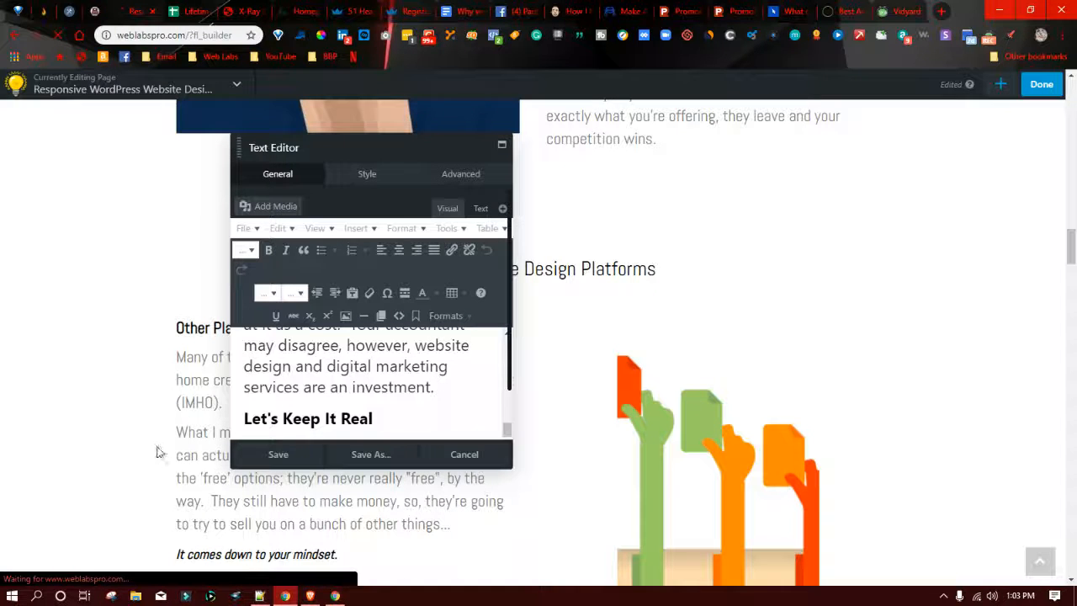
scroll(158, 449, "down", 2)
scroll(157, 453, "down", 3)
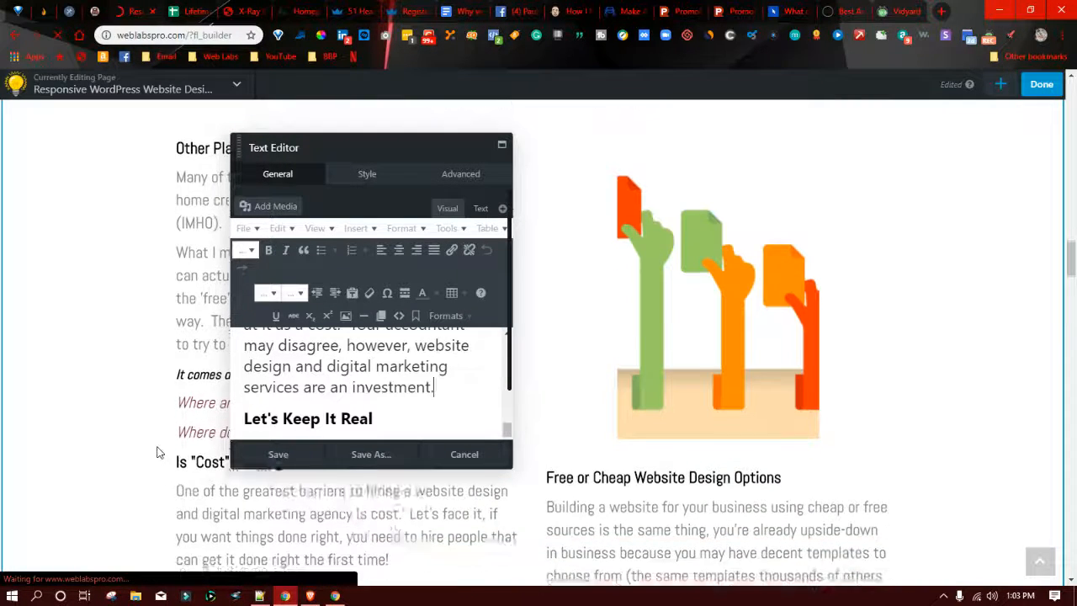
scroll(157, 452, "down", 1)
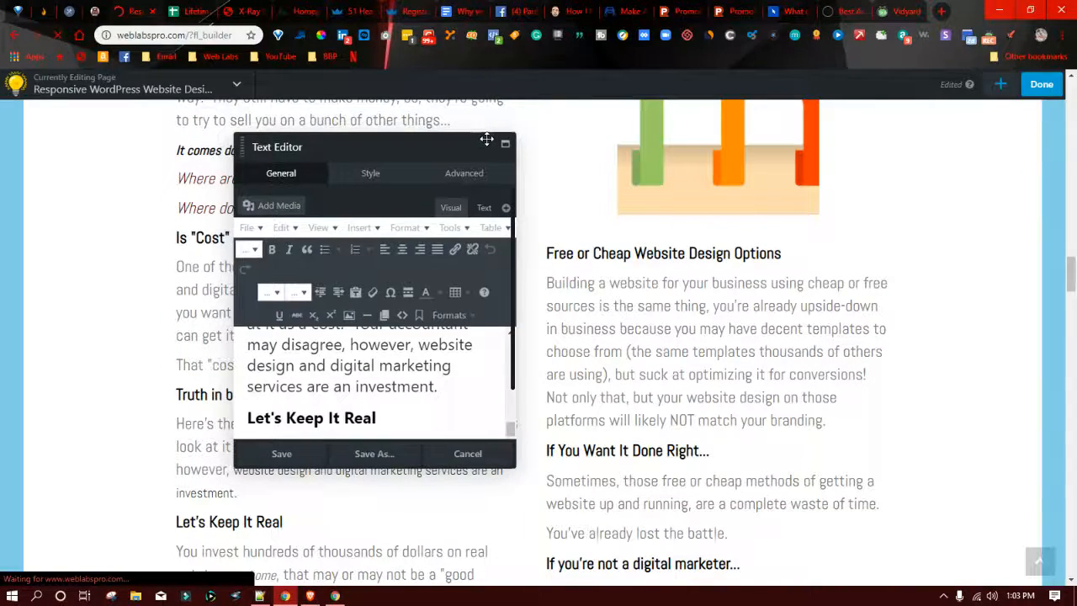
left_click_drag(345, 140, 567, 139)
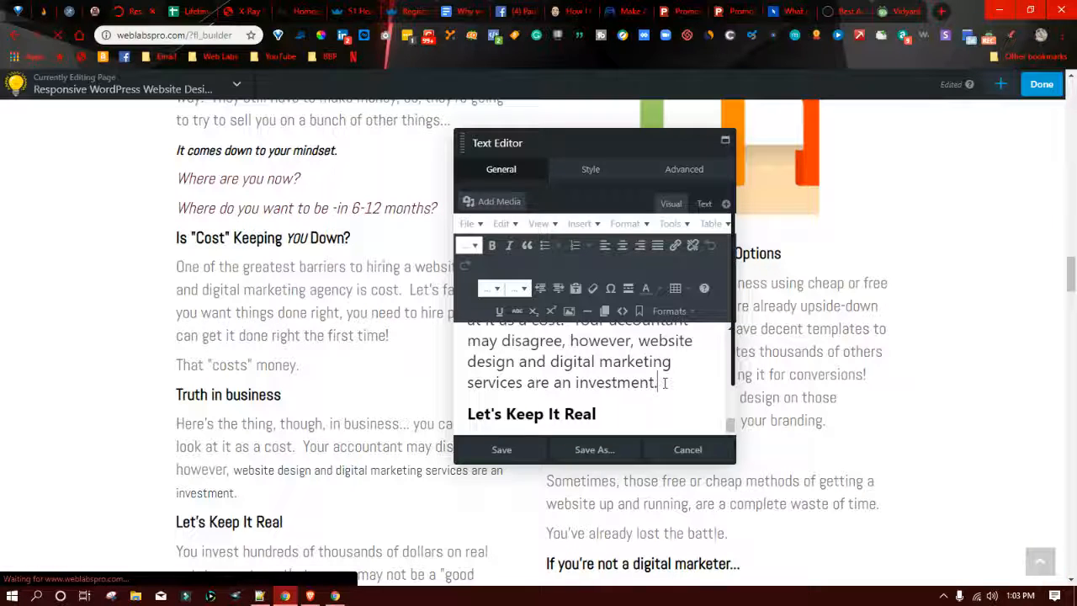
left_click_drag(664, 383, 642, 345)
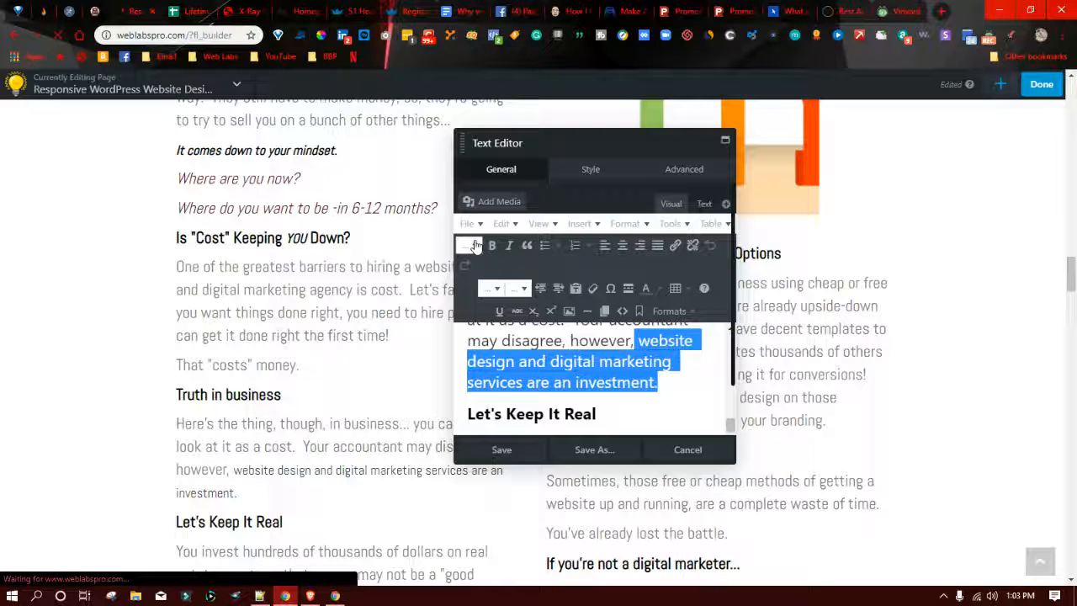
left_click(475, 245)
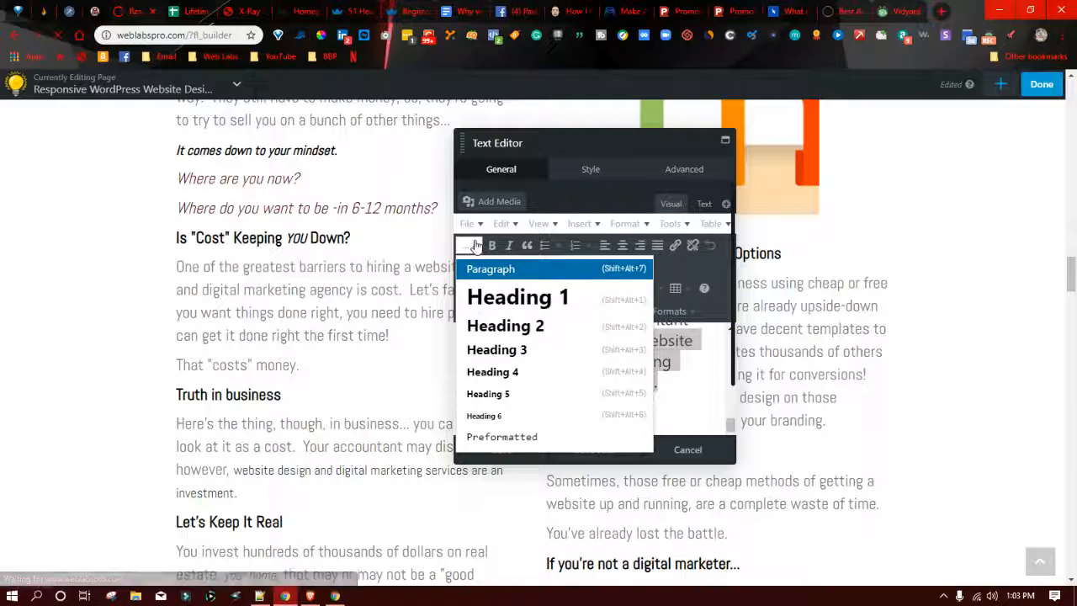
left_click(509, 328)
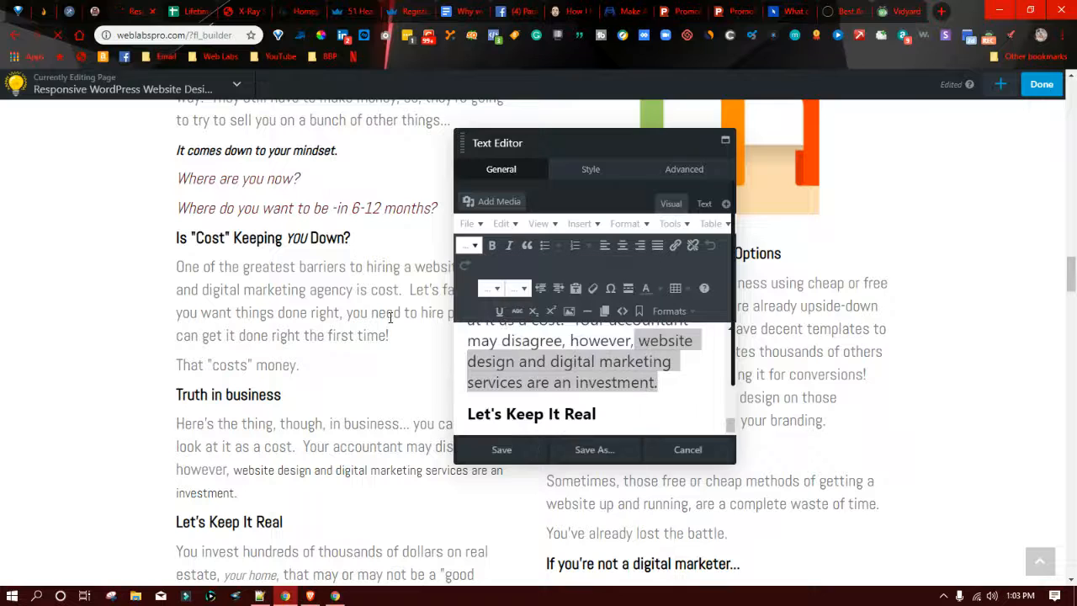
left_click(496, 289)
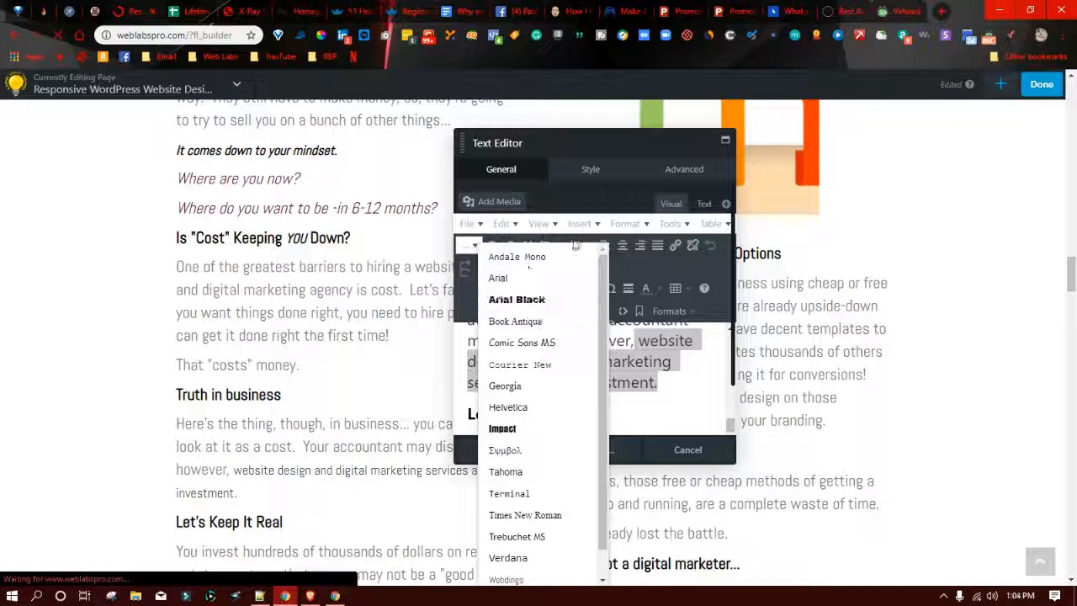
Step: Set the text module's font family to Abel in its typography style, and return to the module's text content
left_click(586, 171)
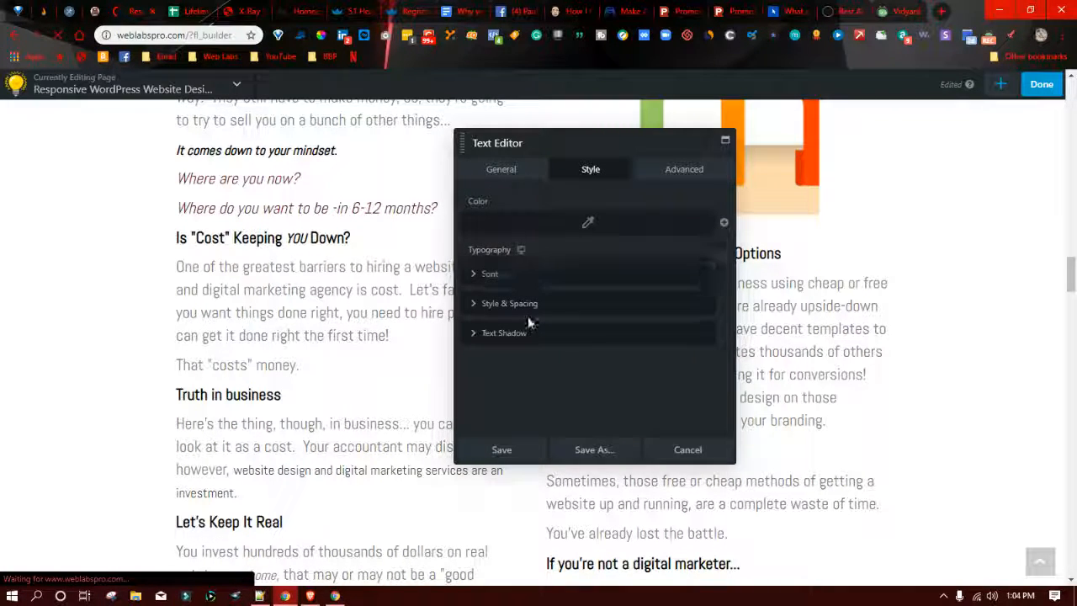
left_click(516, 283)
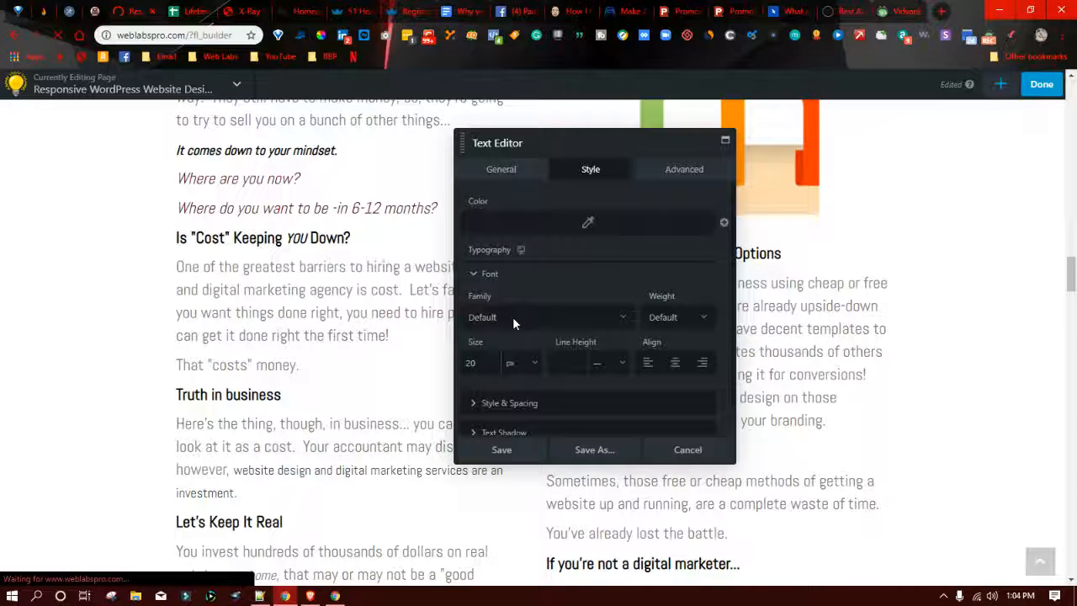
left_click(513, 316)
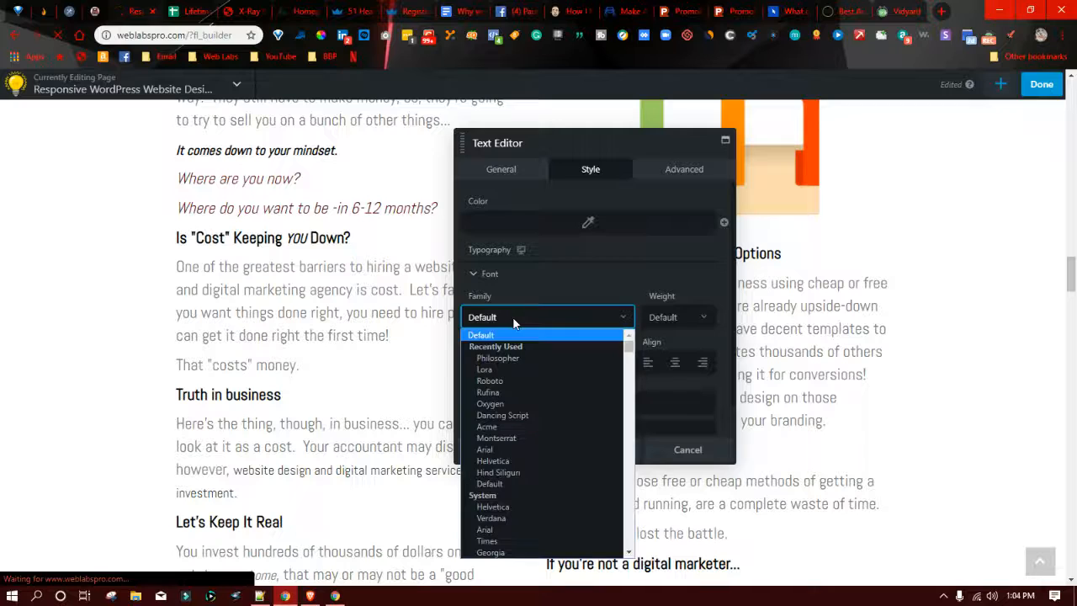
type("ab")
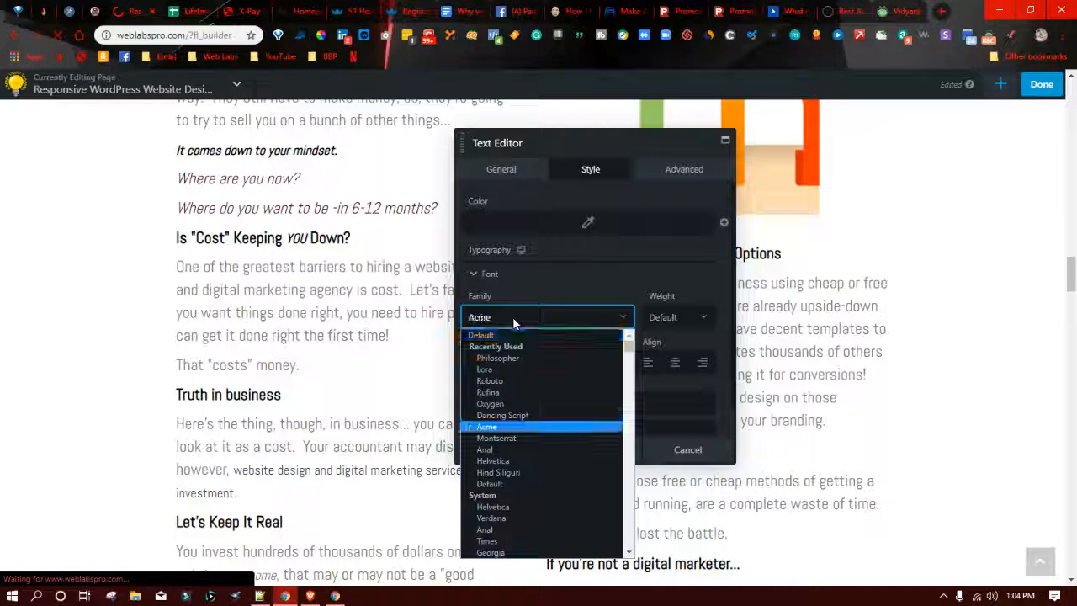
scroll(531, 380, "down", 1)
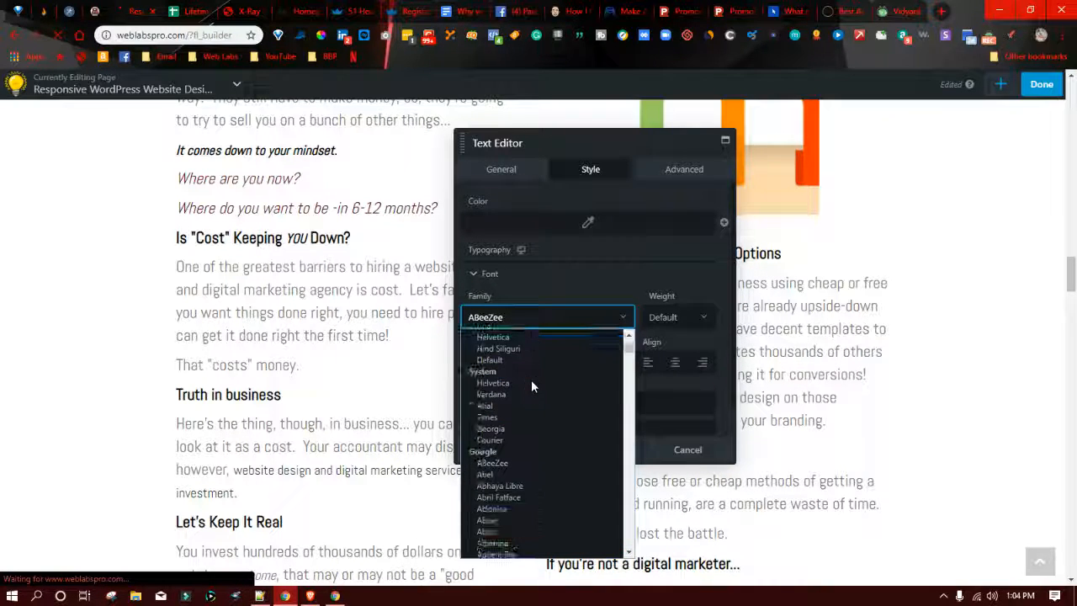
left_click(487, 476)
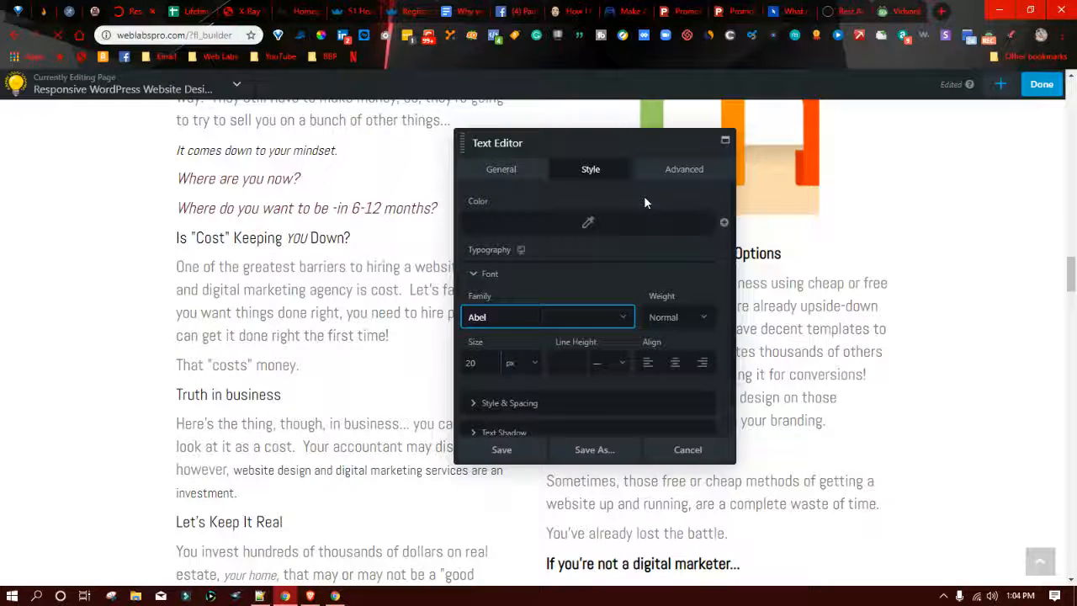
left_click(513, 171)
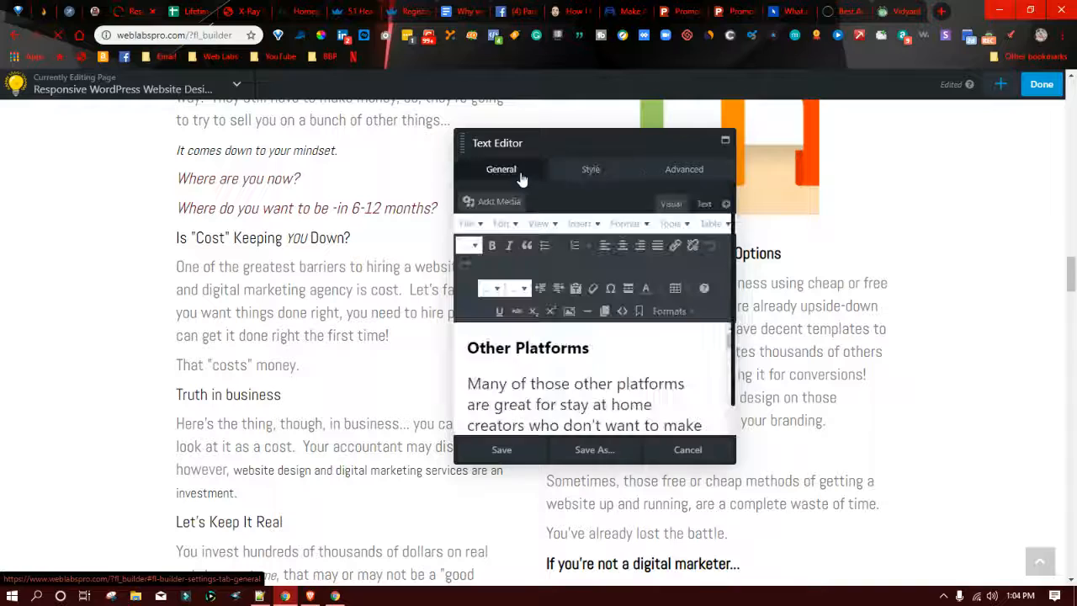
Step: Enlarge the text editor window vertically to show more of the module's text
scroll(615, 361, "down", 3)
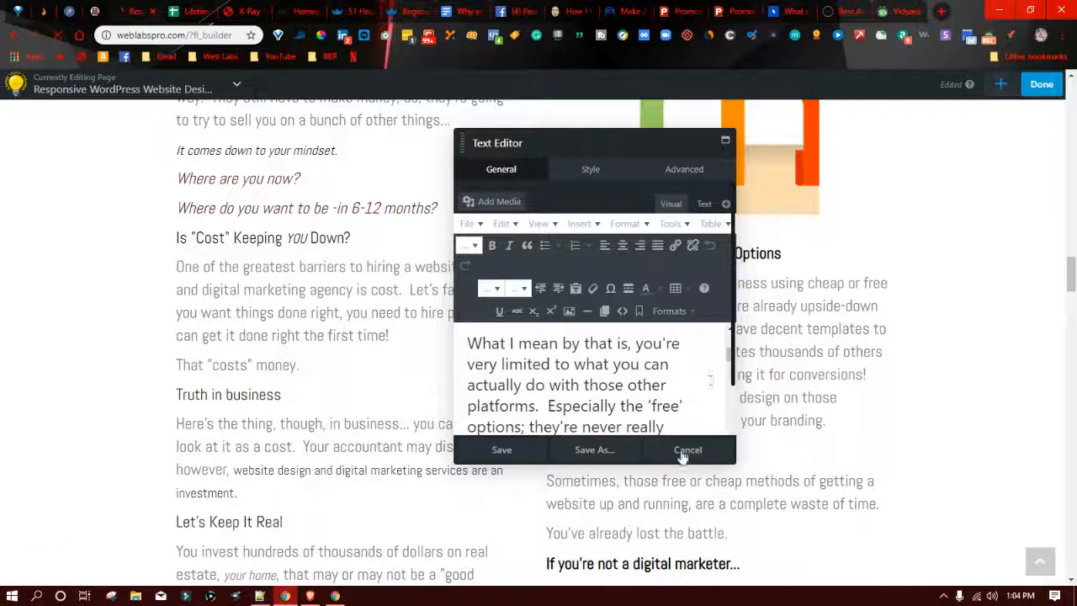
left_click_drag(648, 465, 640, 572)
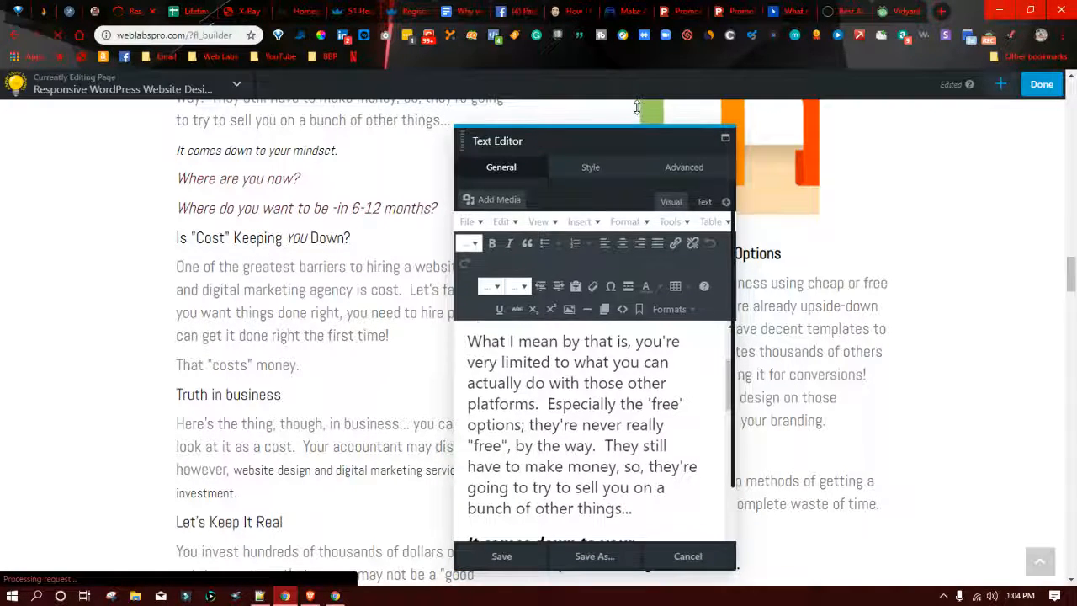
left_click_drag(637, 126, 636, 107)
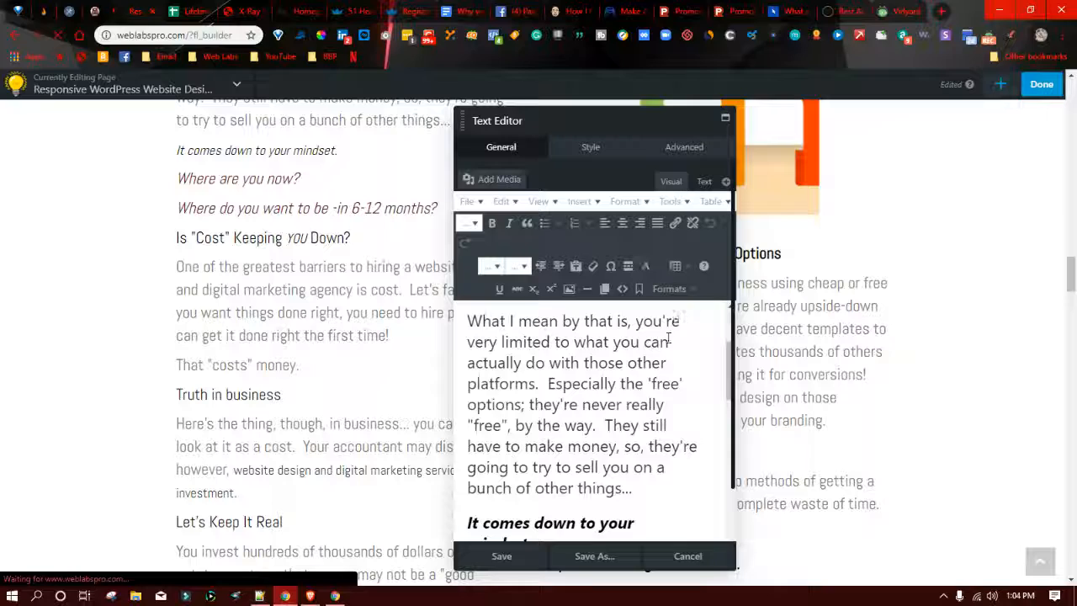
Step: Cut "website design and digital marketing services are an investment." from the Truth in business paragraph
scroll(626, 400, "down", 3)
scroll(626, 399, "down", 6)
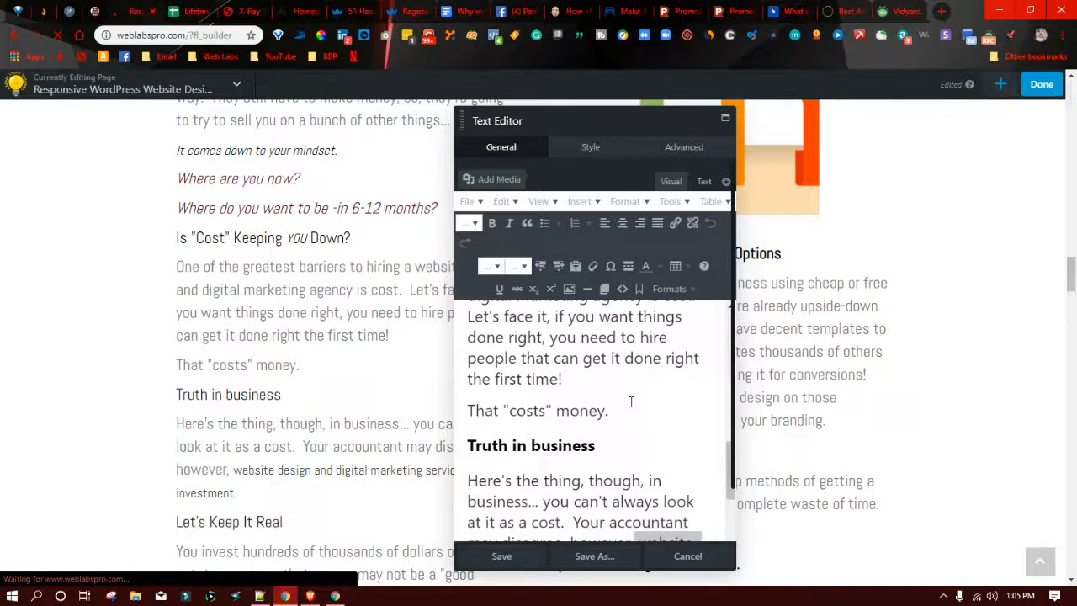
scroll(631, 401, "down", 2)
left_click(650, 501)
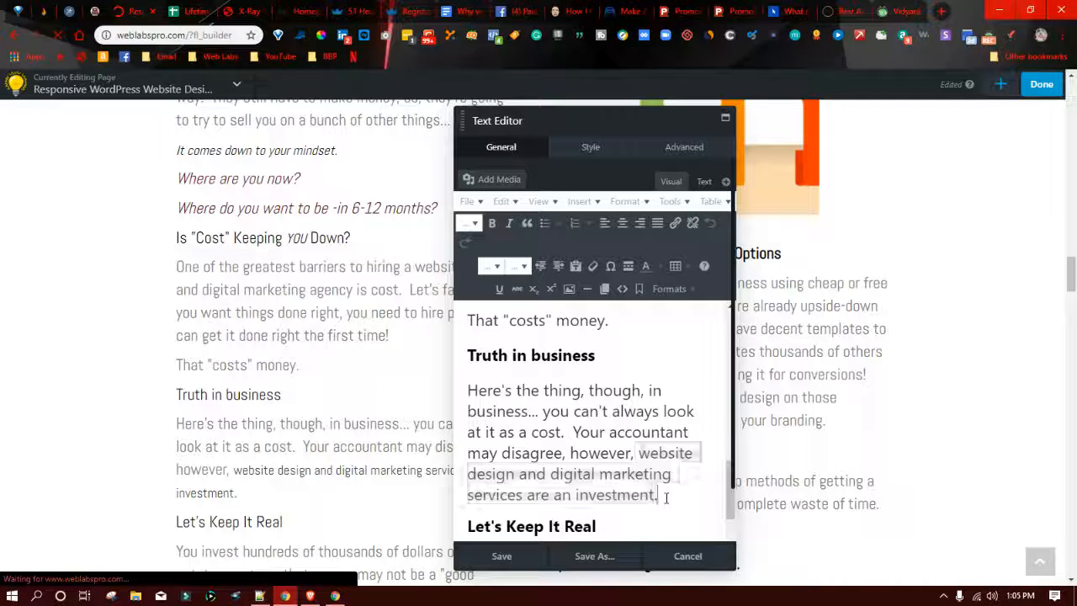
left_click_drag(656, 496, 641, 454)
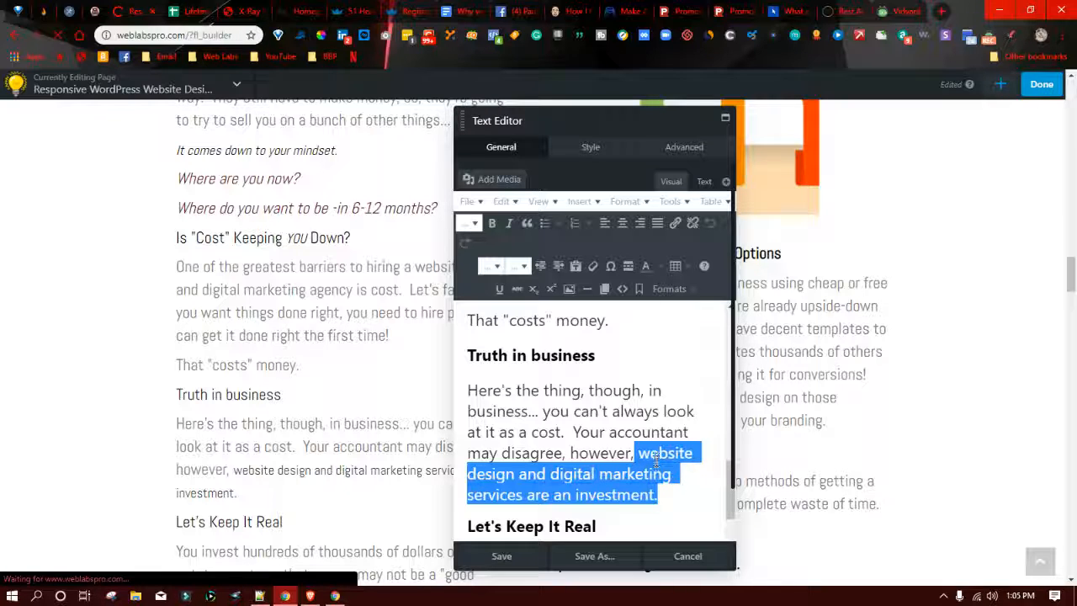
right_click(656, 458)
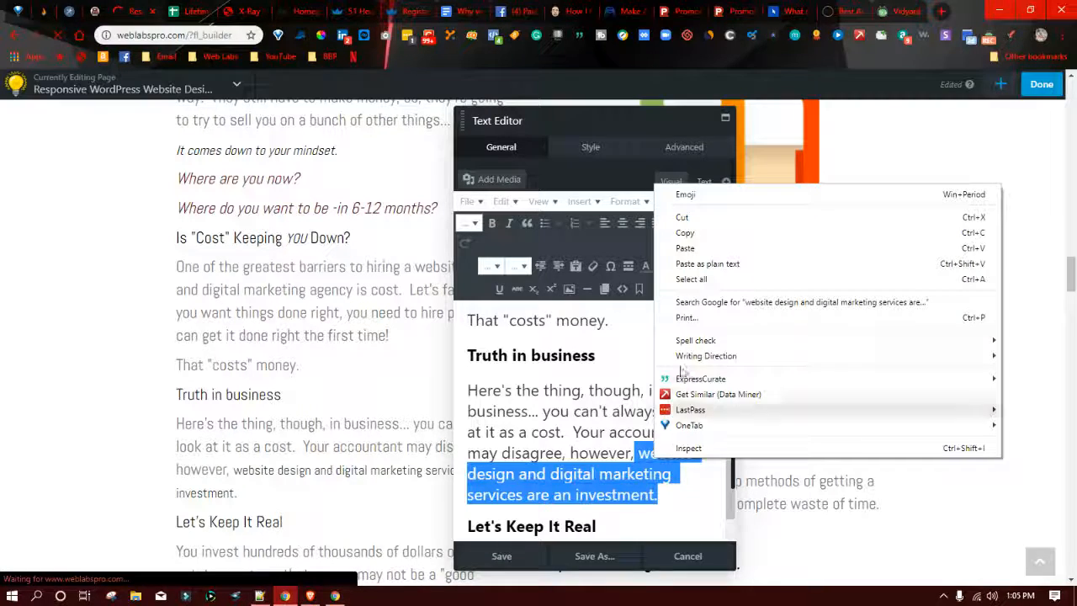
left_click(682, 219)
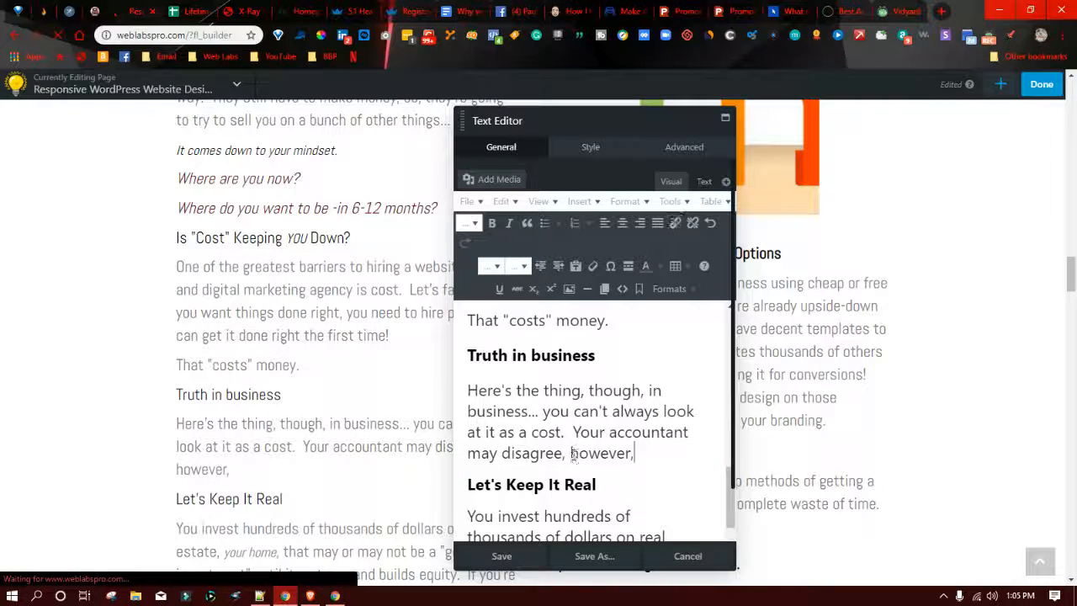
Step: Paste the cut sentence as plain text after "however,", accept the Grammarly spacing correction before "website", and save the module
right_click(637, 455)
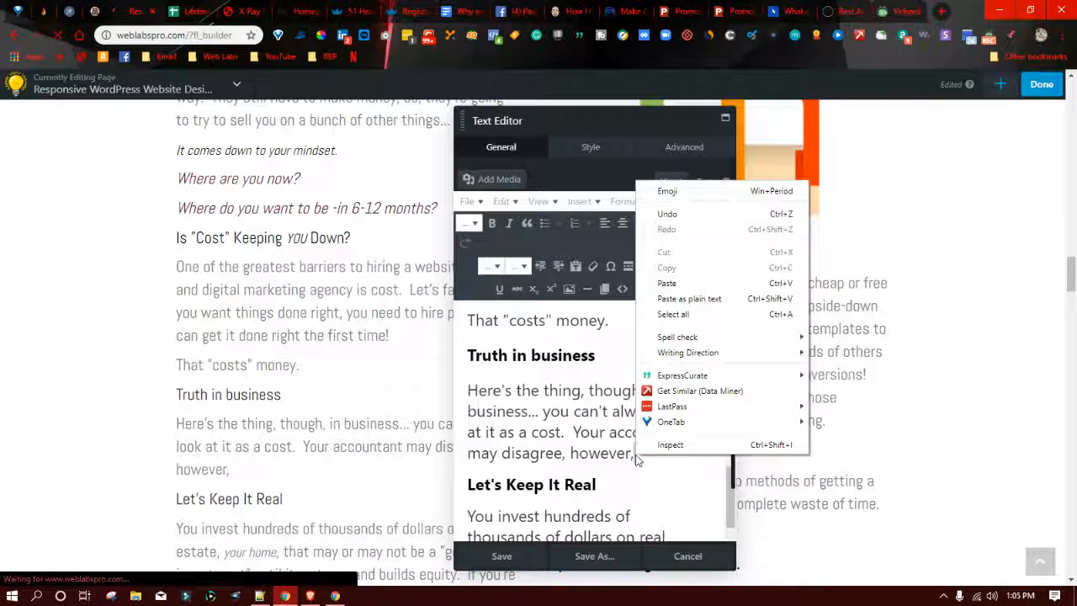
left_click(684, 299)
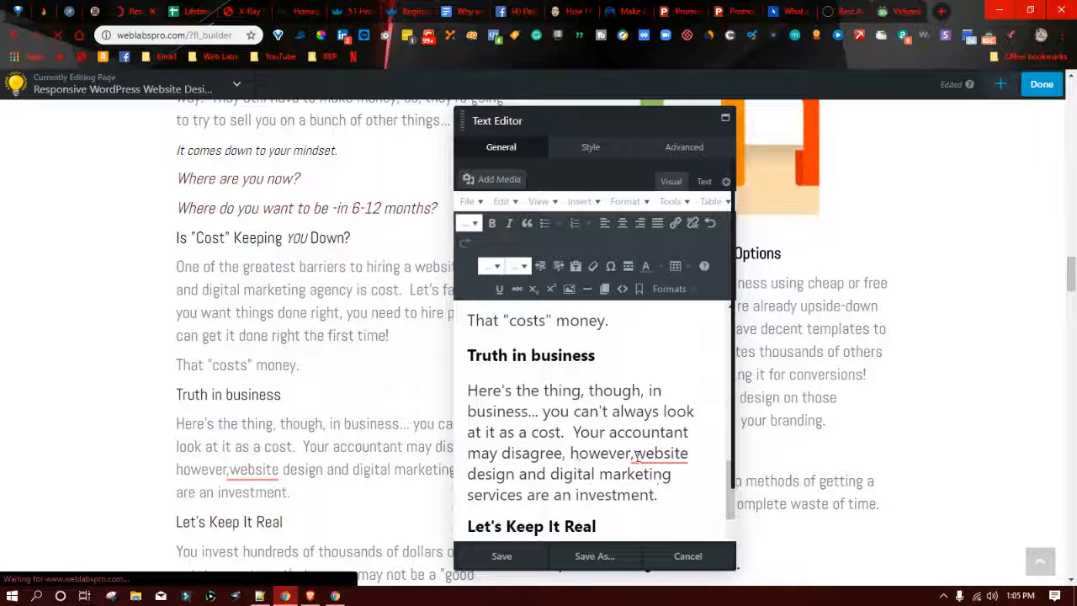
mouse_move(637, 455)
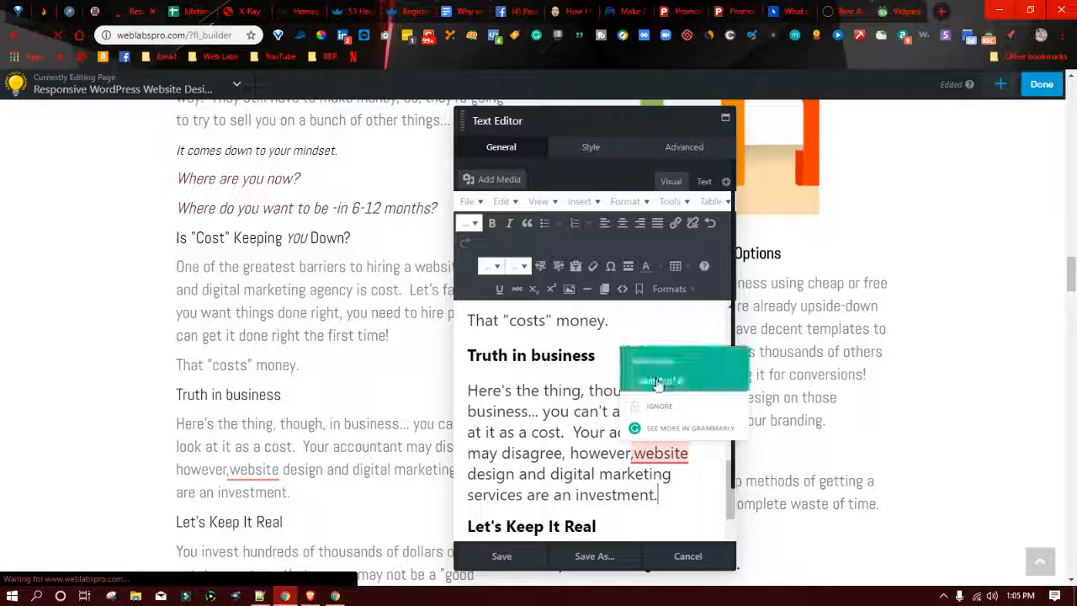
left_click(659, 383)
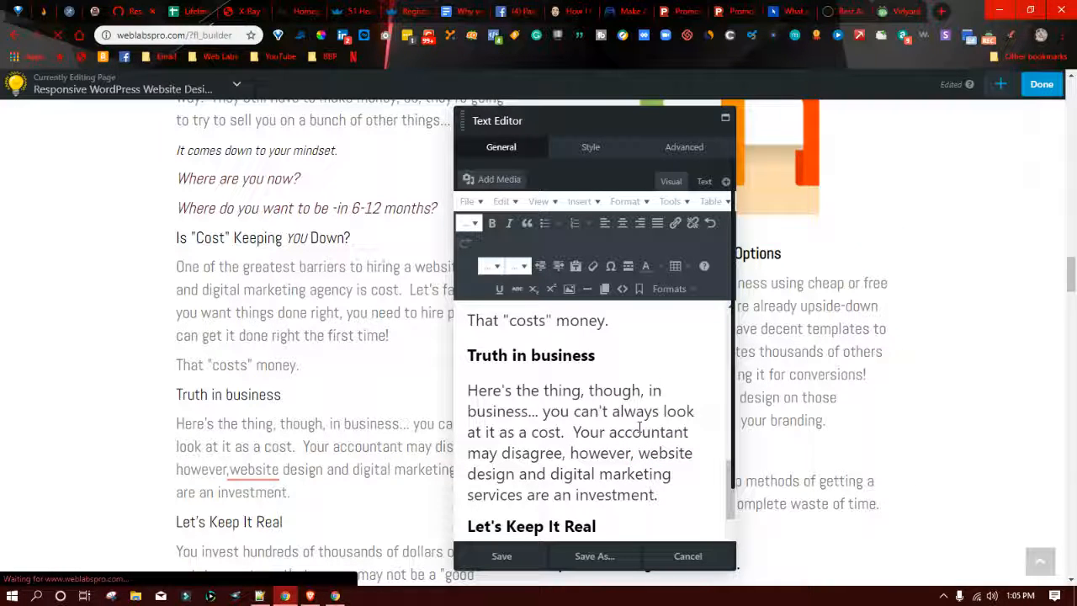
left_click(502, 557)
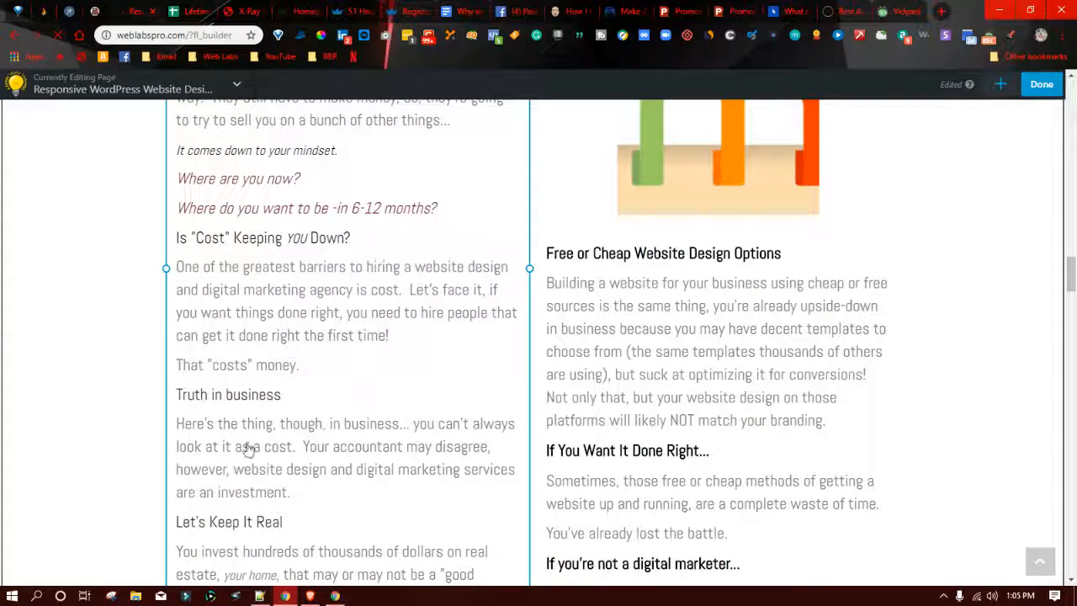
Step: Open the info box titled Responsive WordPress Website Design, beside the SUCCESS road image, for editing
scroll(300, 465, "down", 3)
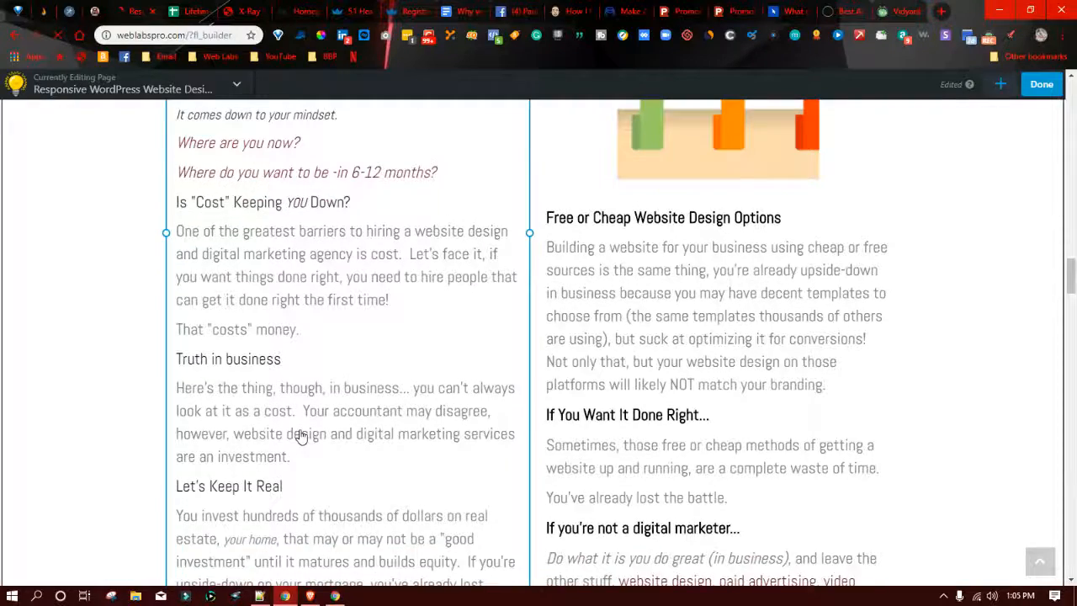
scroll(374, 425, "down", 7)
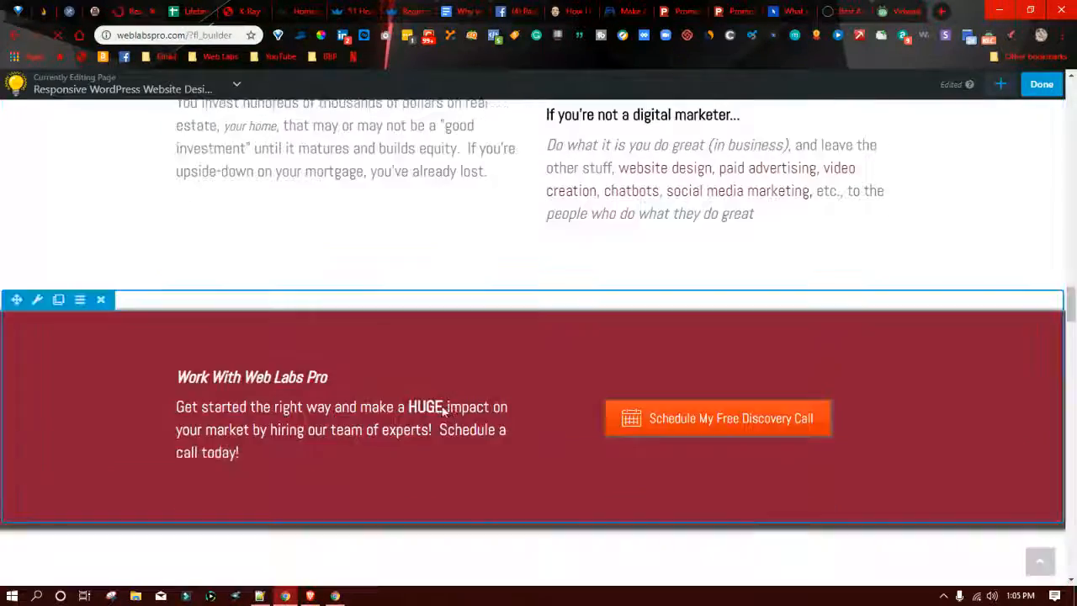
scroll(446, 412, "down", 3)
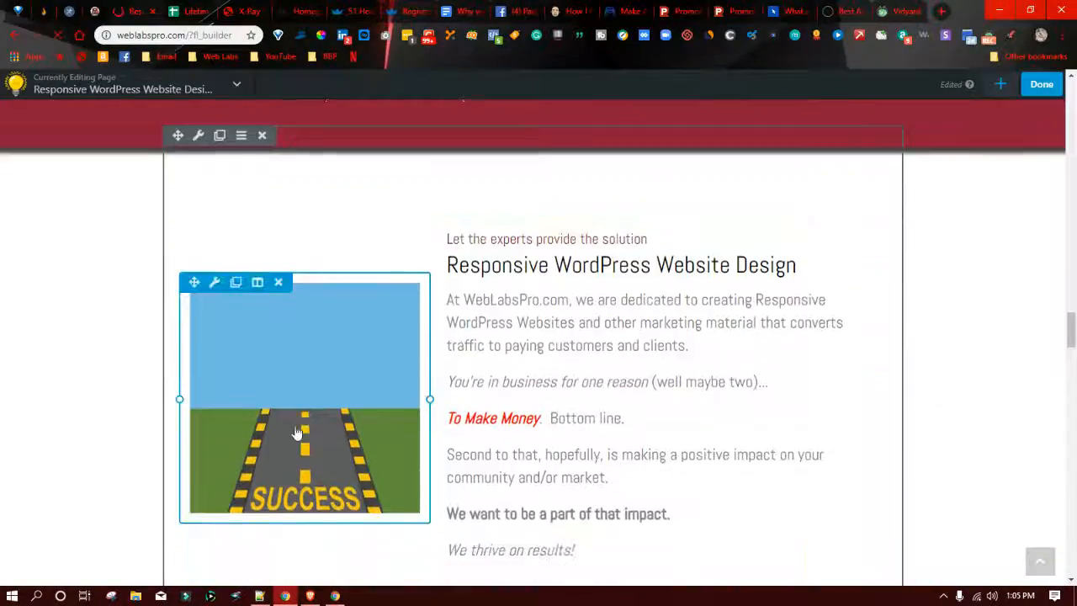
scroll(281, 411, "down", 1)
scroll(488, 308, "up", 2)
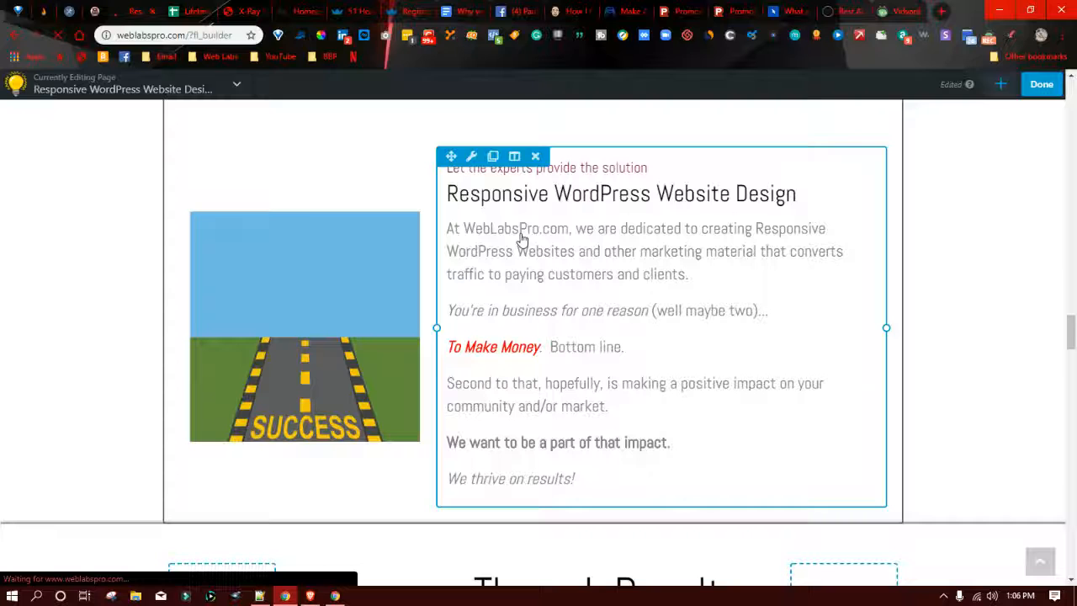
left_click(520, 240)
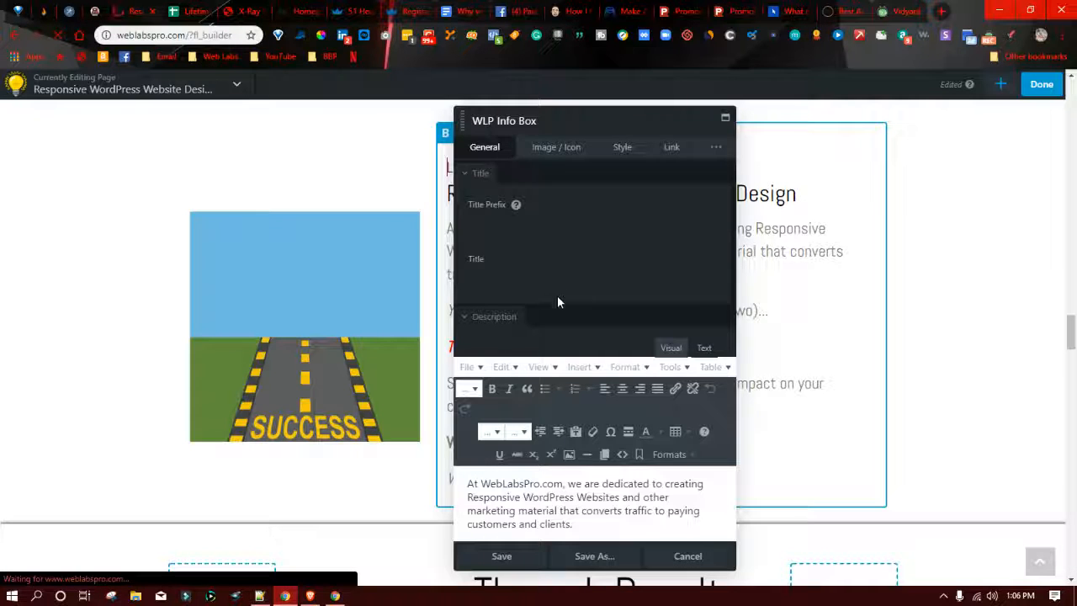
scroll(536, 338, "down", 2)
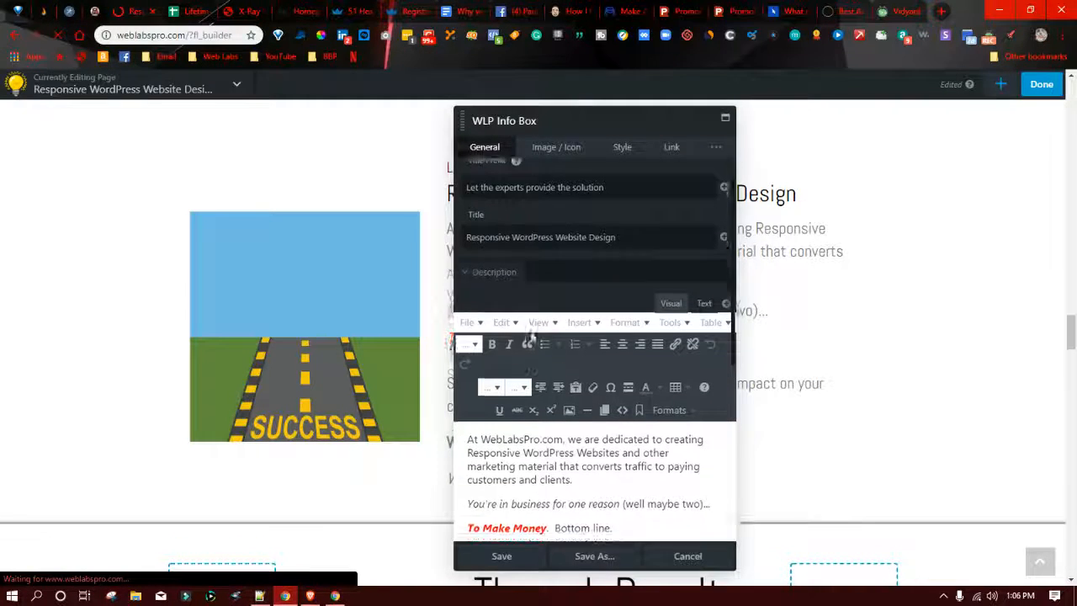
scroll(532, 337, "down", 1)
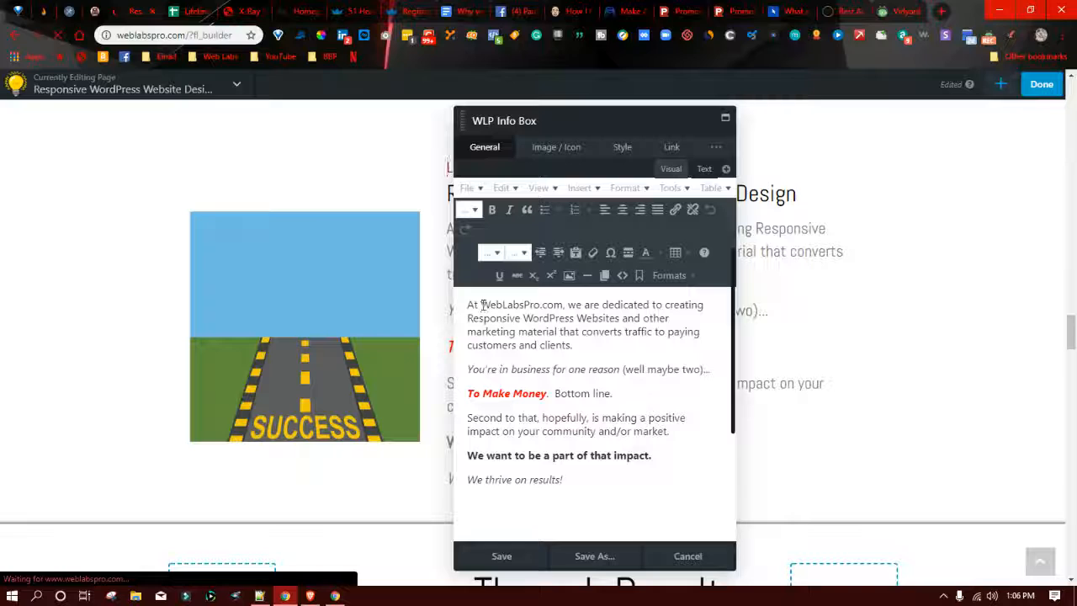
left_click_drag(482, 305, 562, 304)
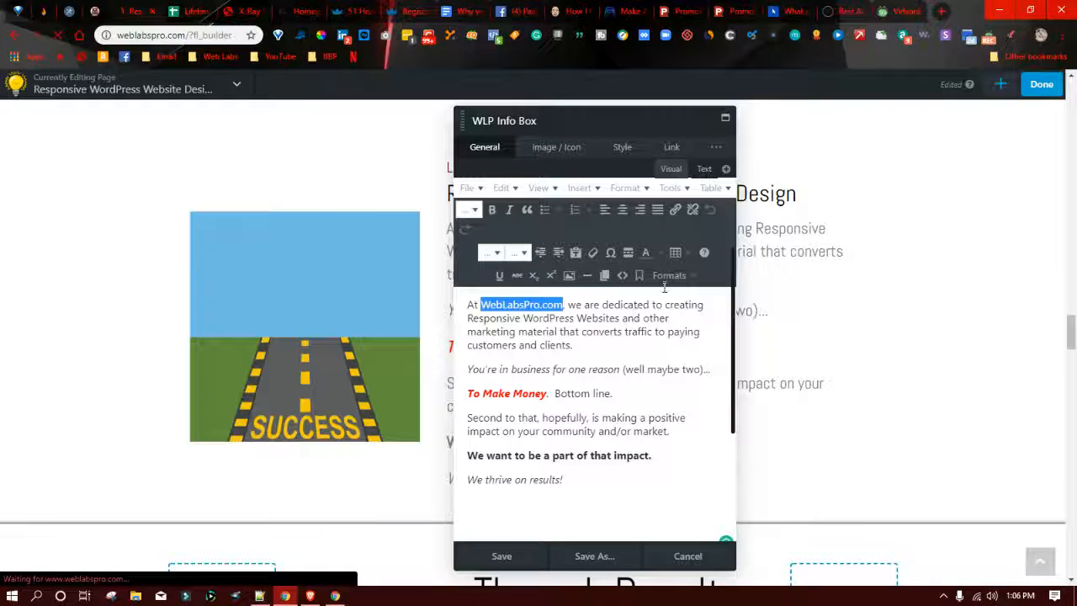
left_click(676, 212)
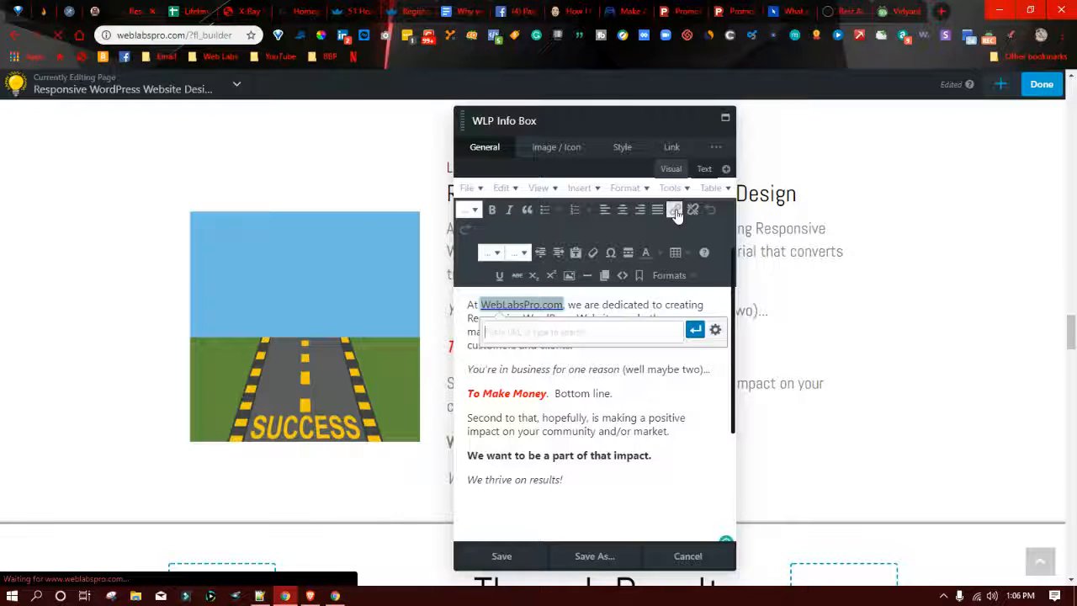
type("https://")
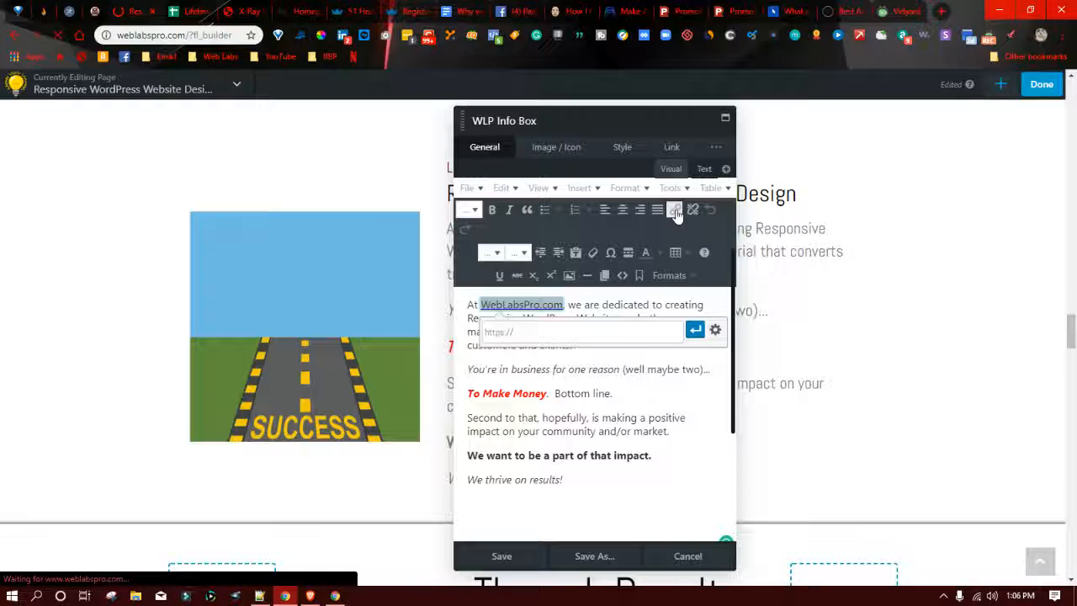
type("weblabspro.com")
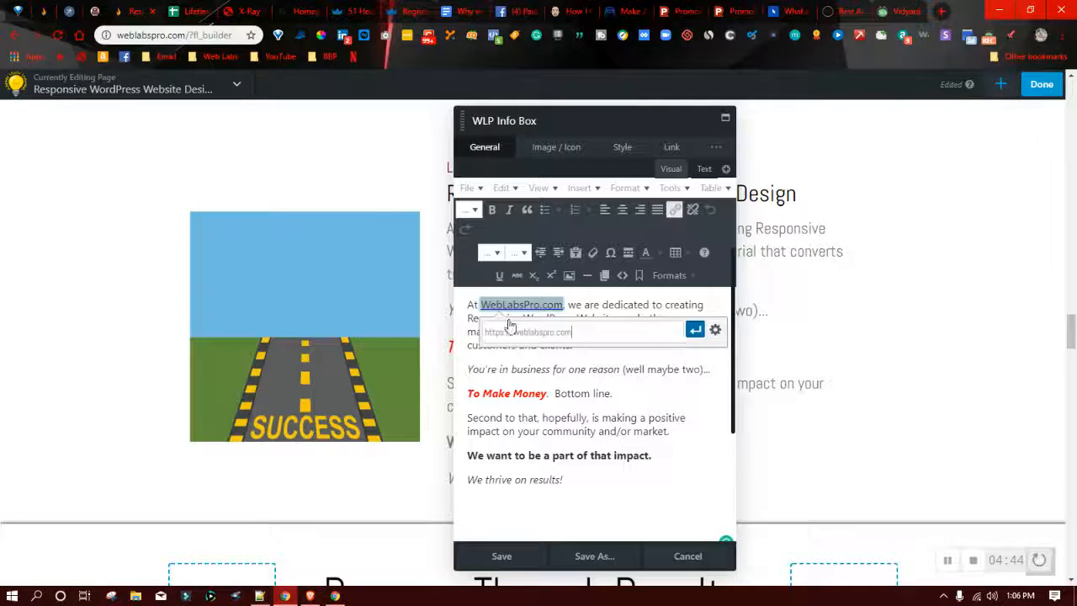
key("Return")
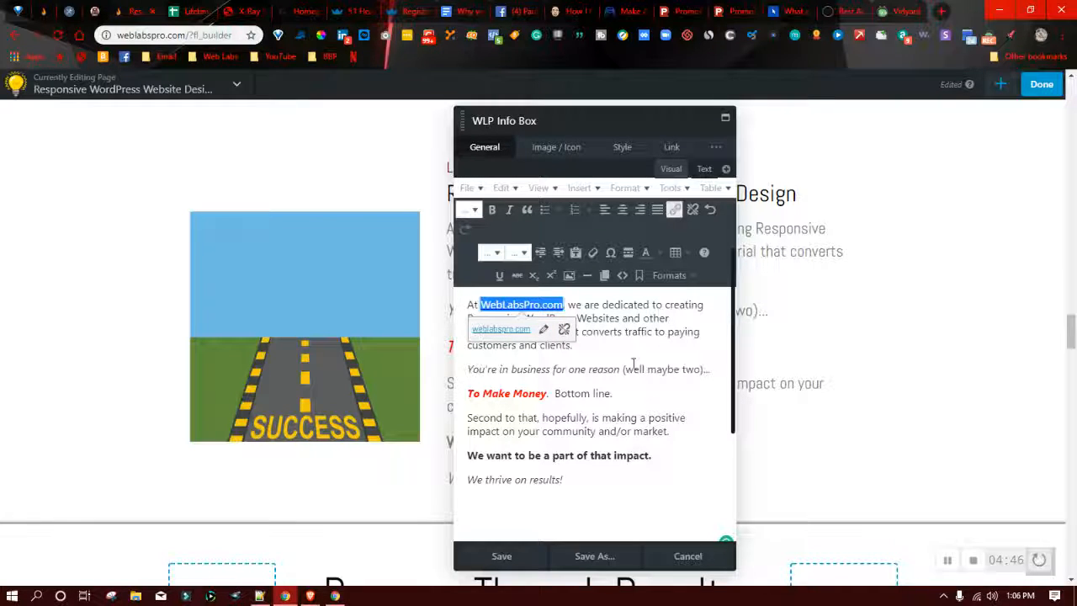
left_click(503, 555)
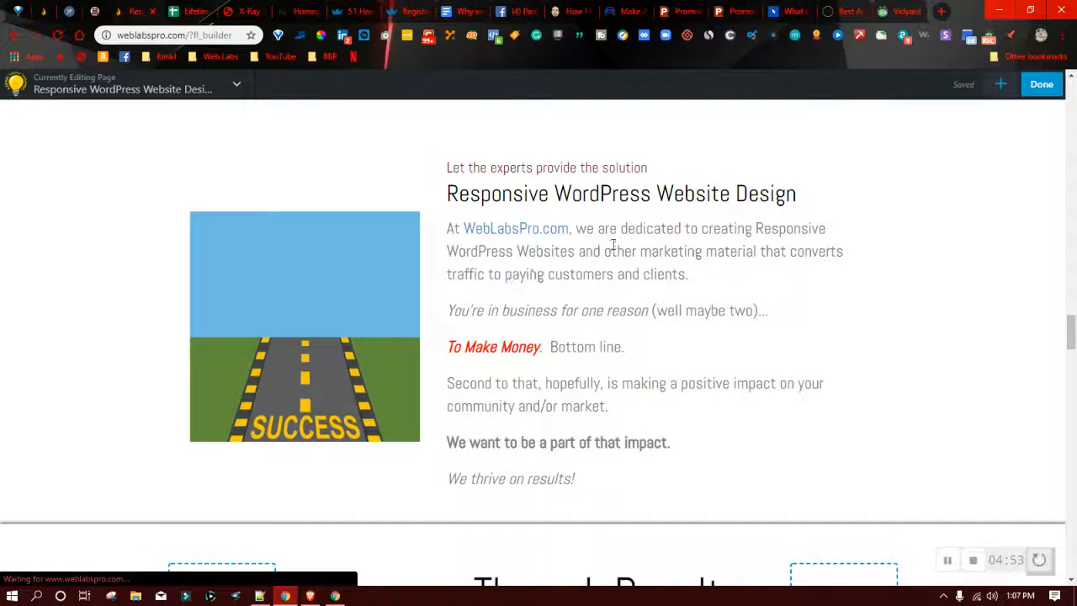
Step: Reopen the Responsive WordPress Website Design info box and bring up its description text
mouse_move(540, 229)
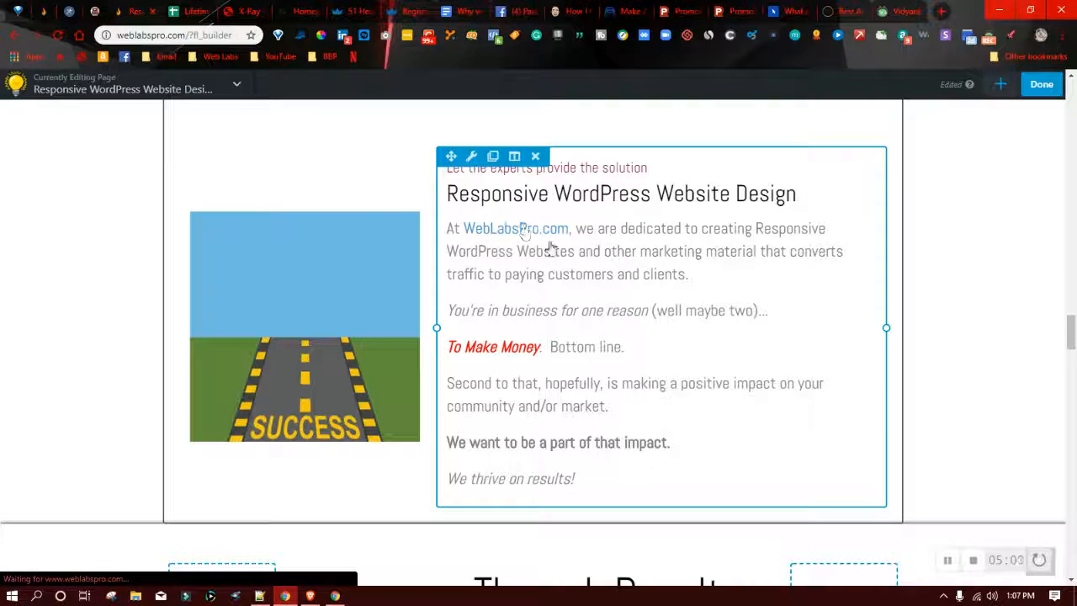
left_click(550, 246)
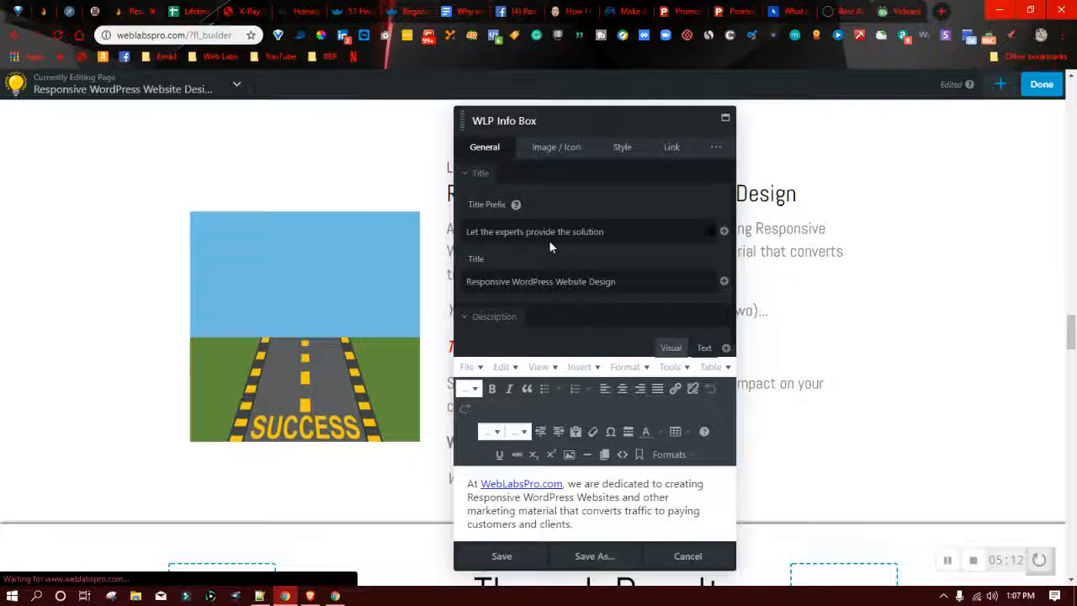
scroll(549, 241, "down", 1)
scroll(569, 257, "down", 4)
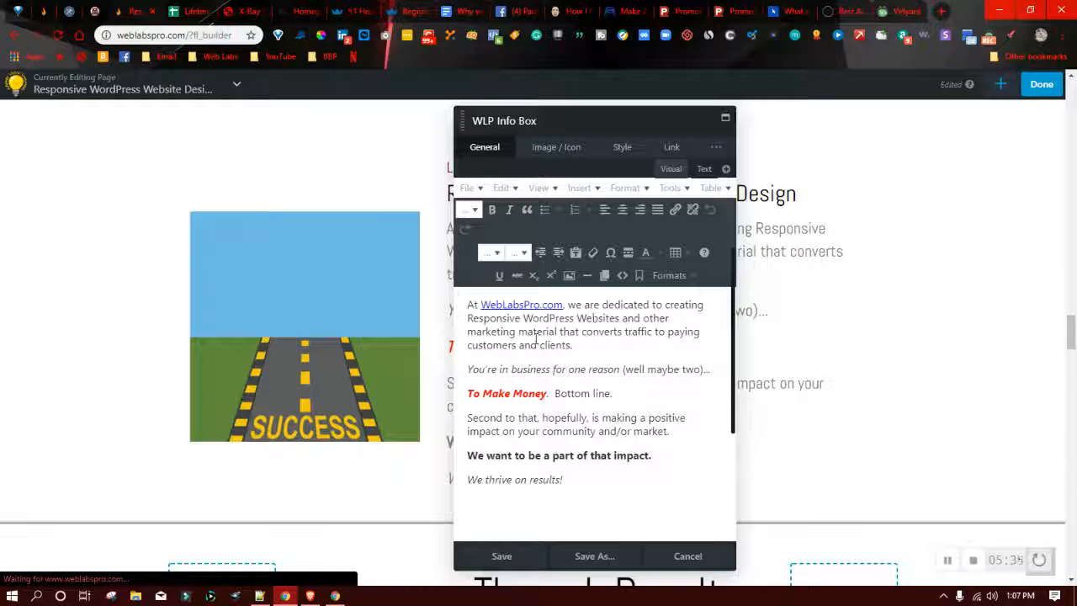
Step: Select the linked "WebLabsPro.com" text, examine its full link settings, and return to the description editor
double_click(508, 306)
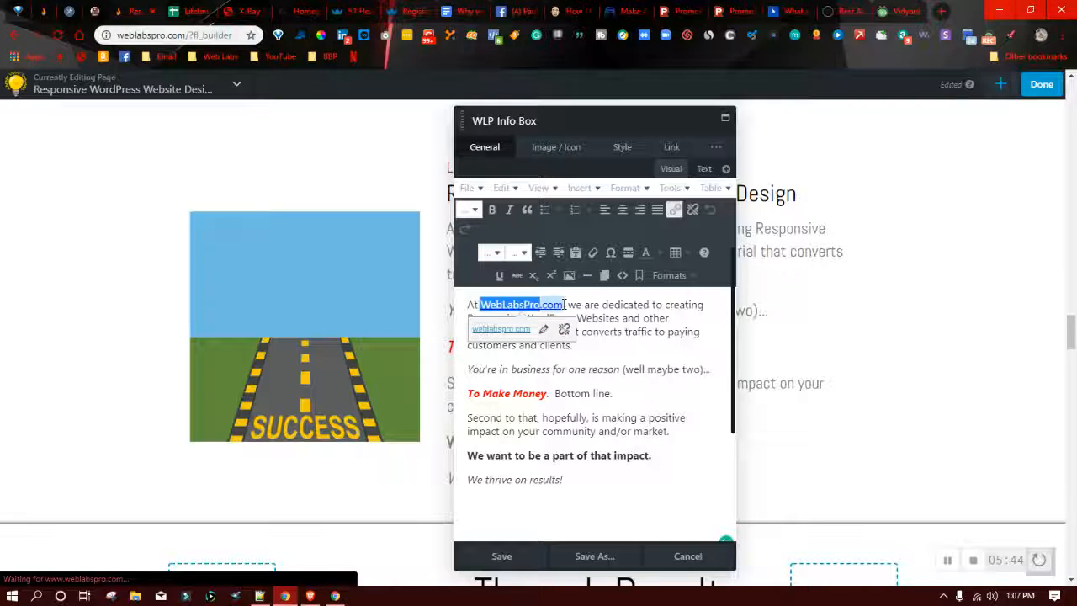
left_click_drag(563, 304, 484, 304)
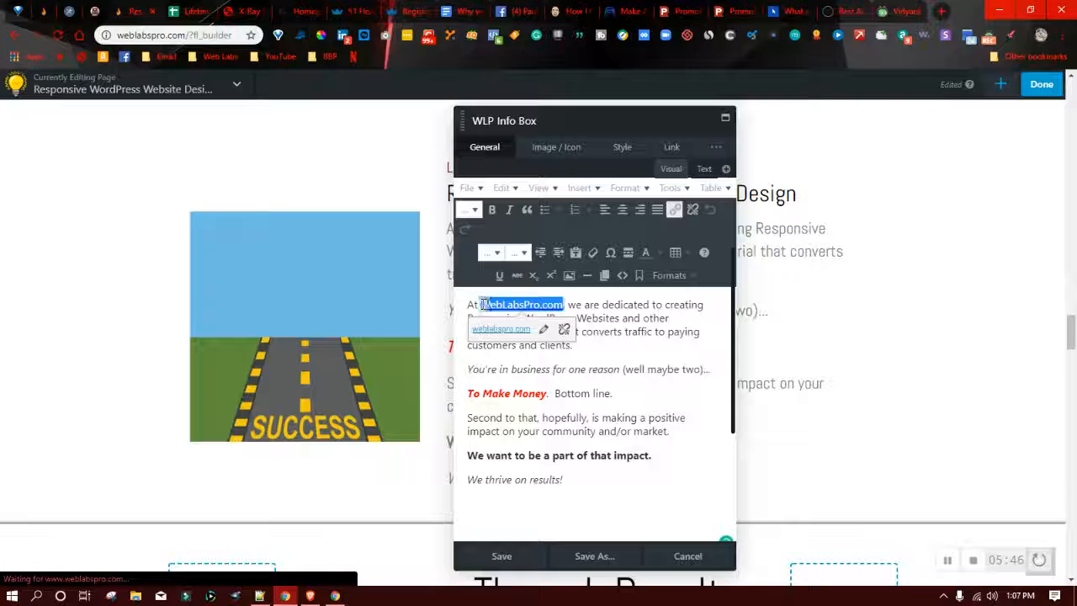
left_click(545, 332)
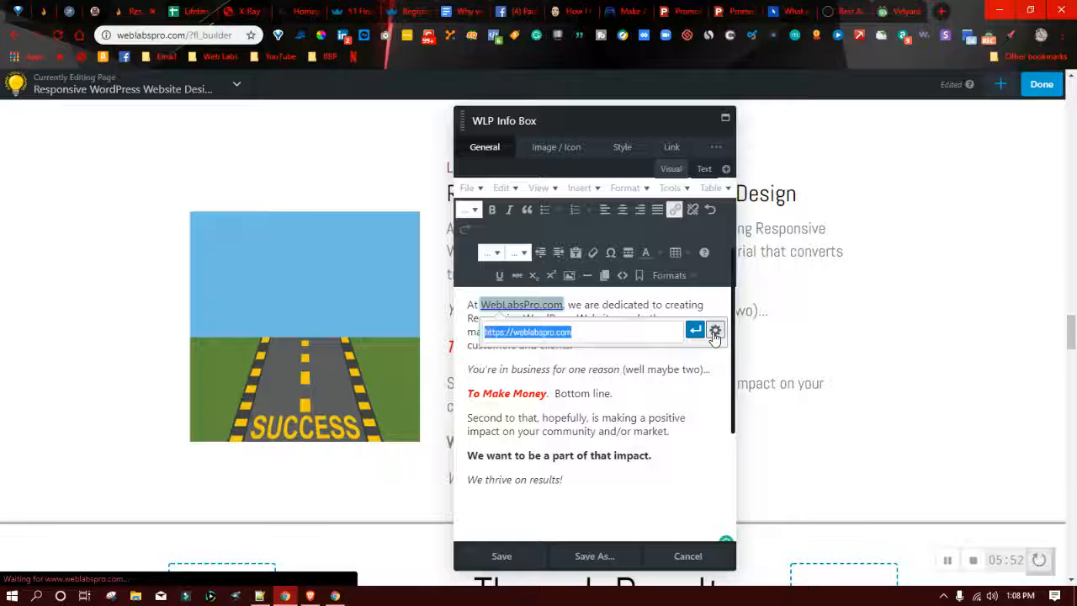
left_click(715, 333)
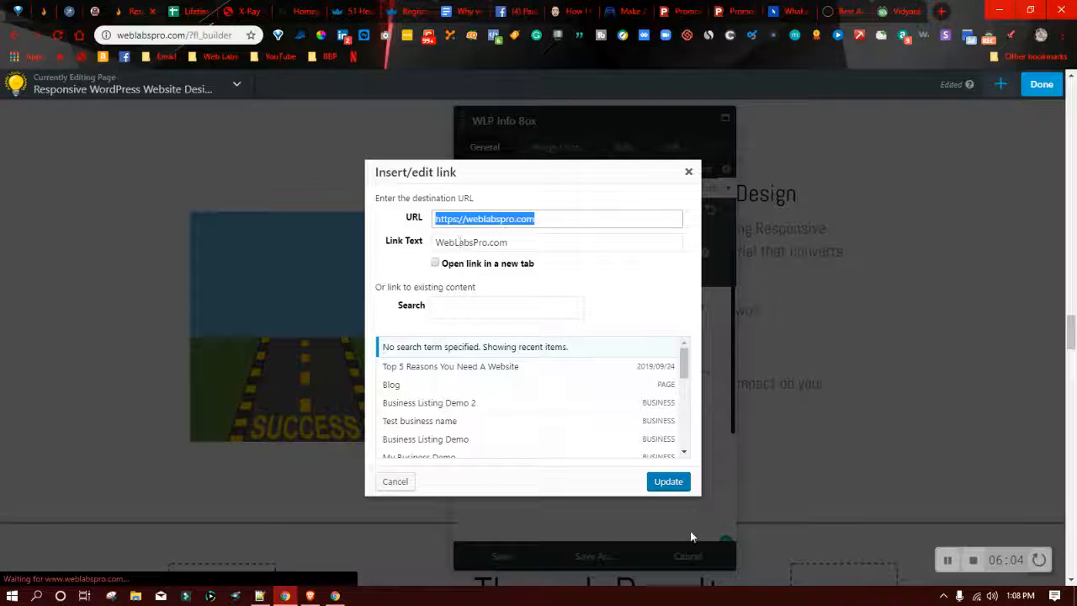
key("Return")
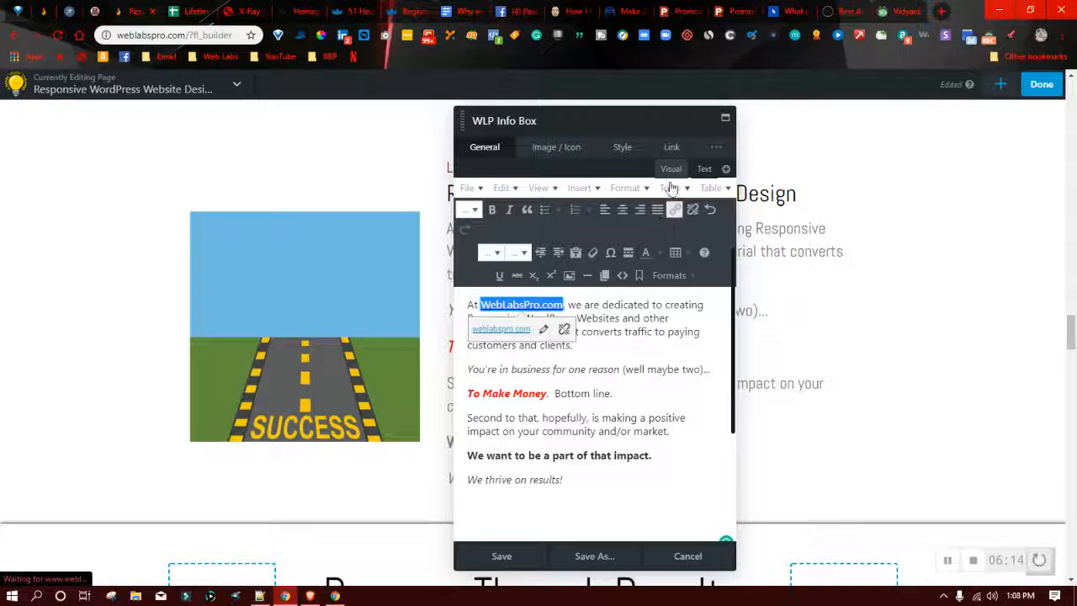
left_click(669, 175)
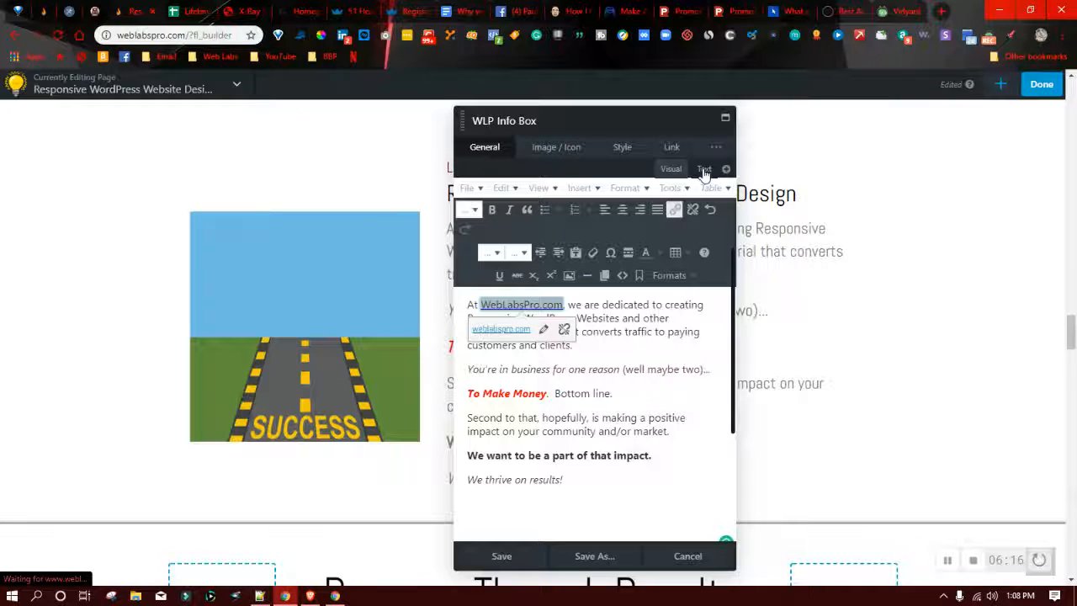
Step: Add the title "Web Labs Pro Homepage Website Design and Digital Marketing Agency" to the WebLabsPro.com link in the description's HTML and publish the page
left_click(704, 170)
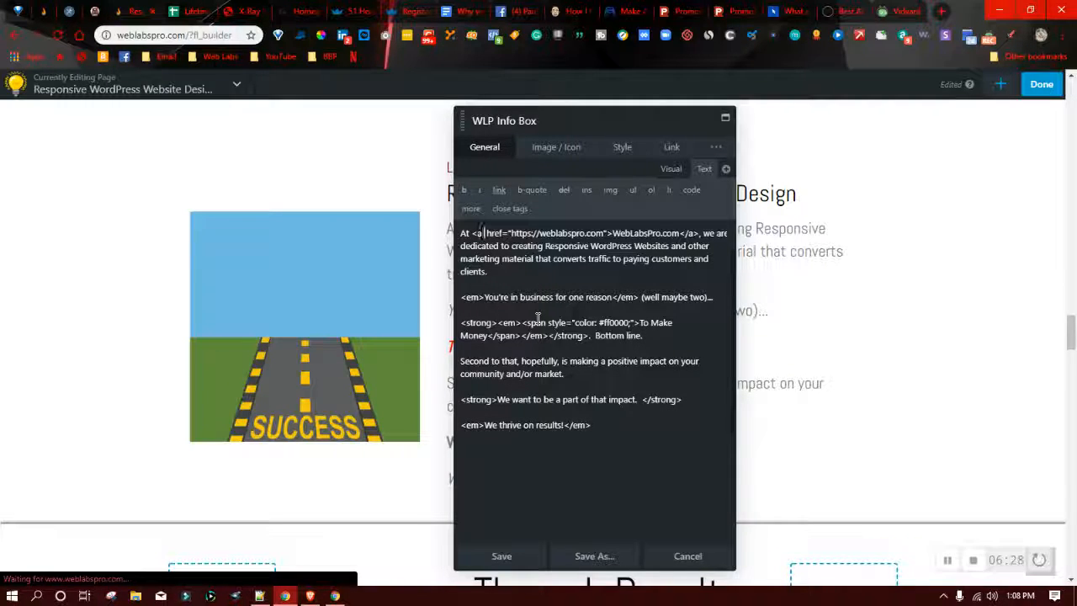
type("title")
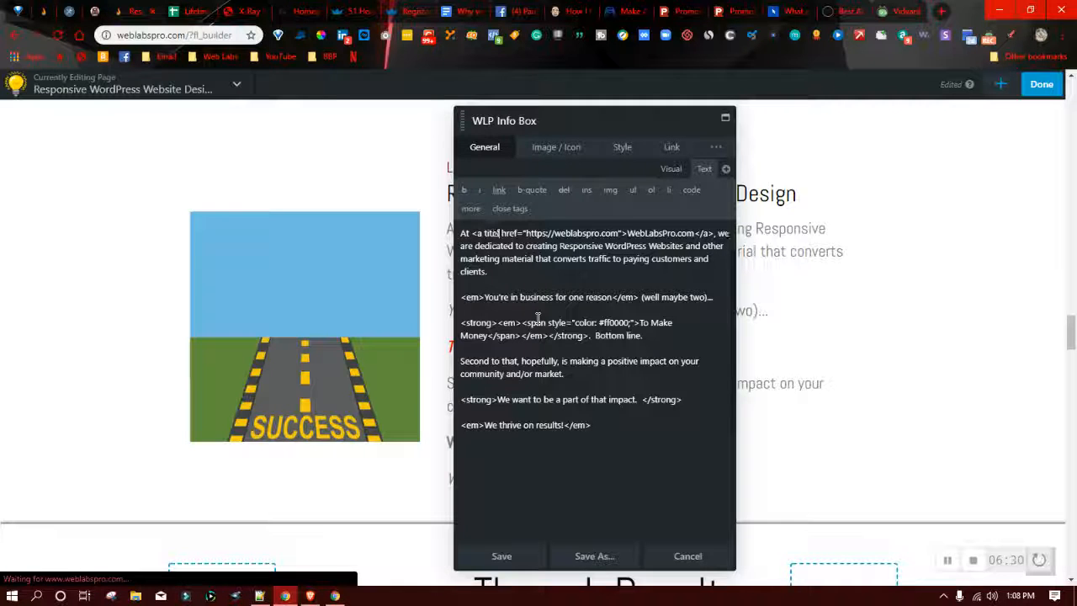
type("=\"")
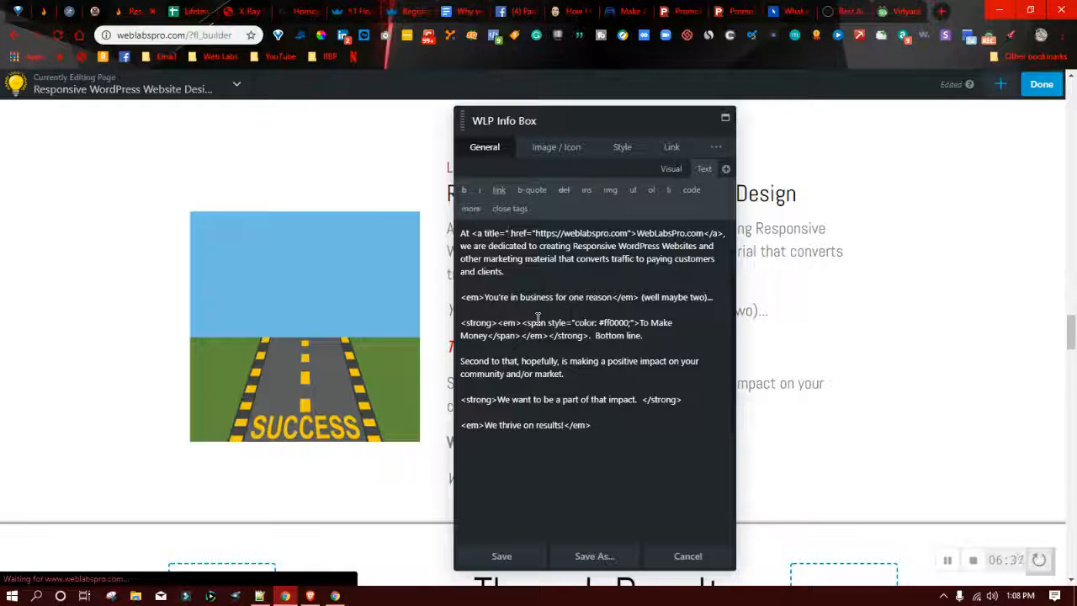
type("Web Labs")
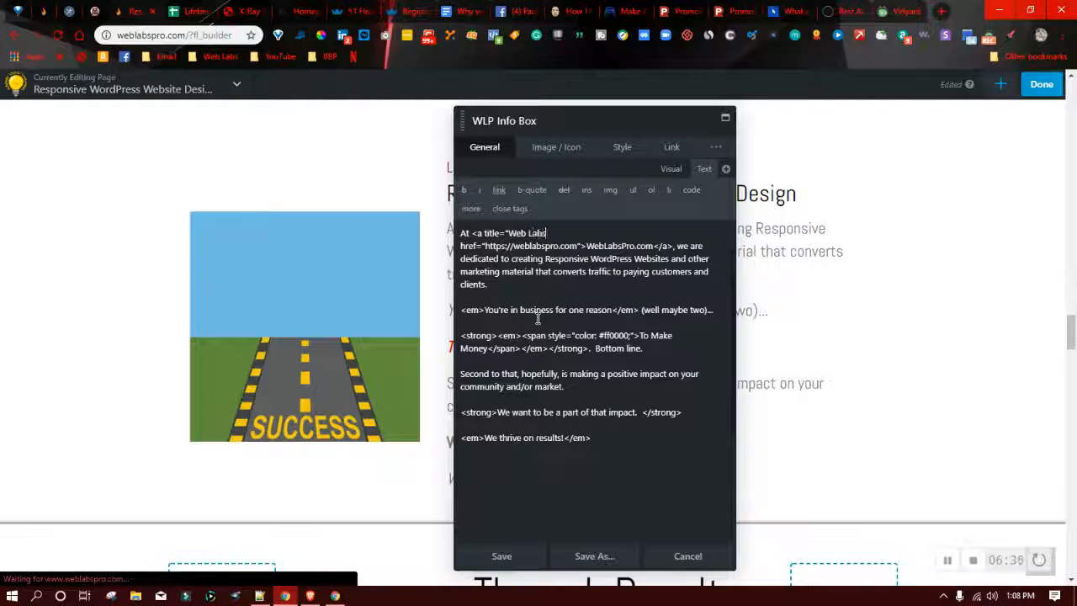
type(" Pro Homepage Website D")
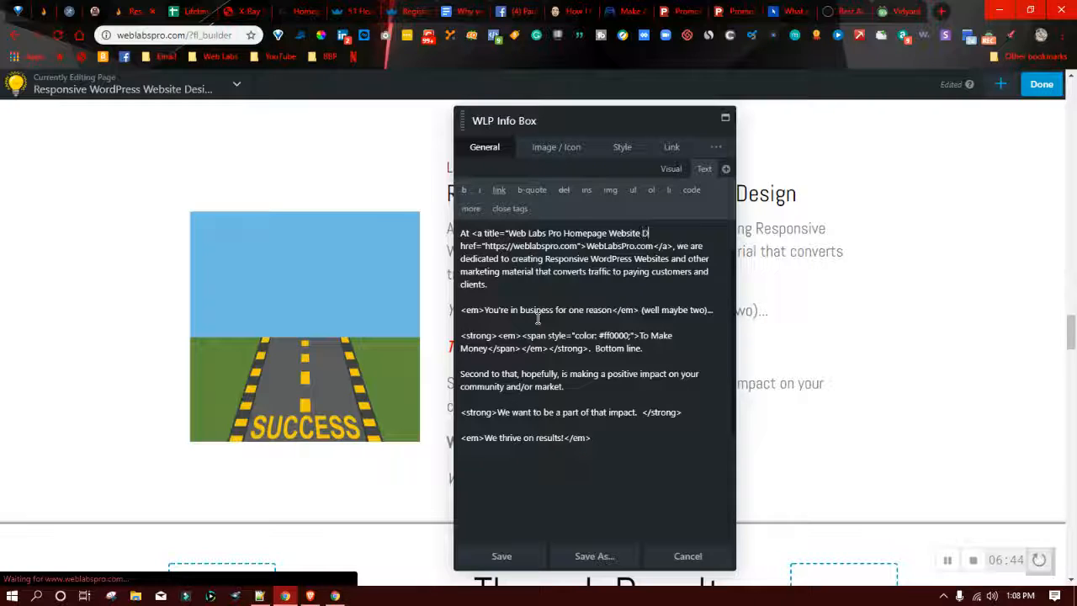
type("esign and Digital Mark")
type("ng Ag")
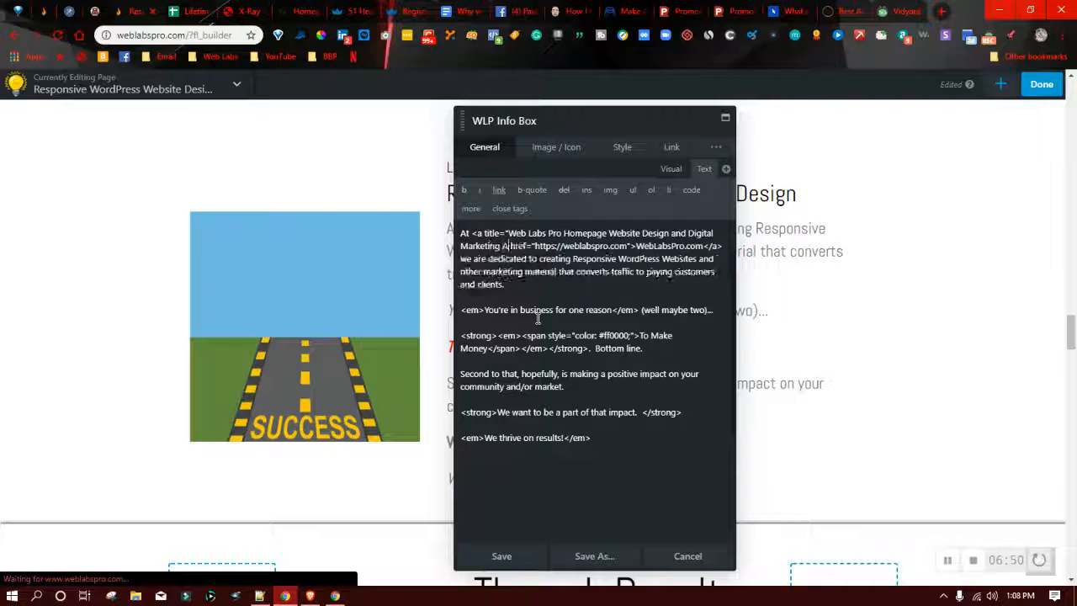
type("ency")
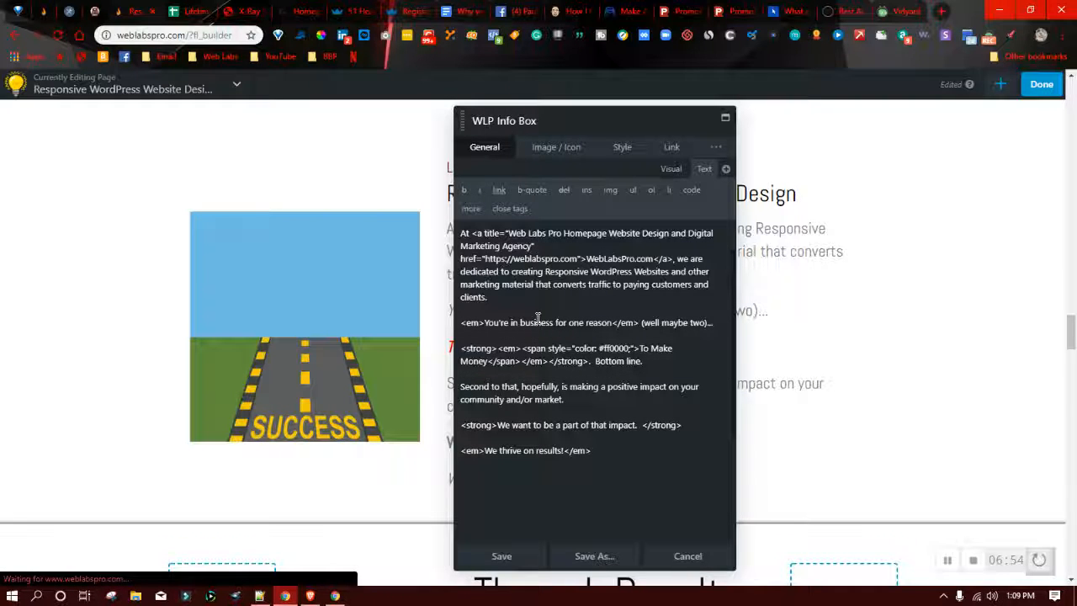
key("Right")
key("Right")
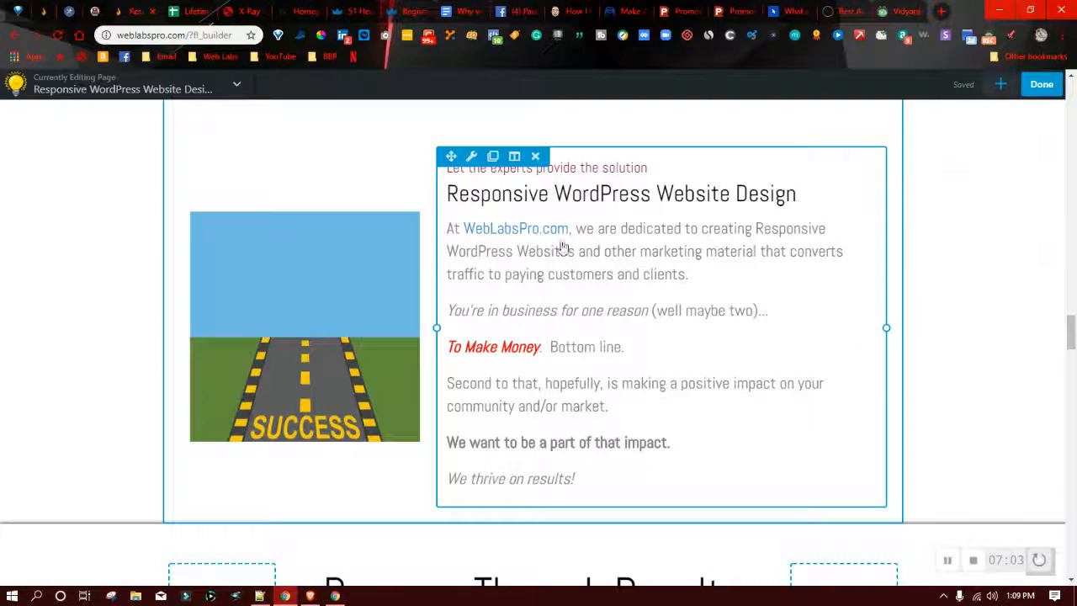
left_click(1049, 91)
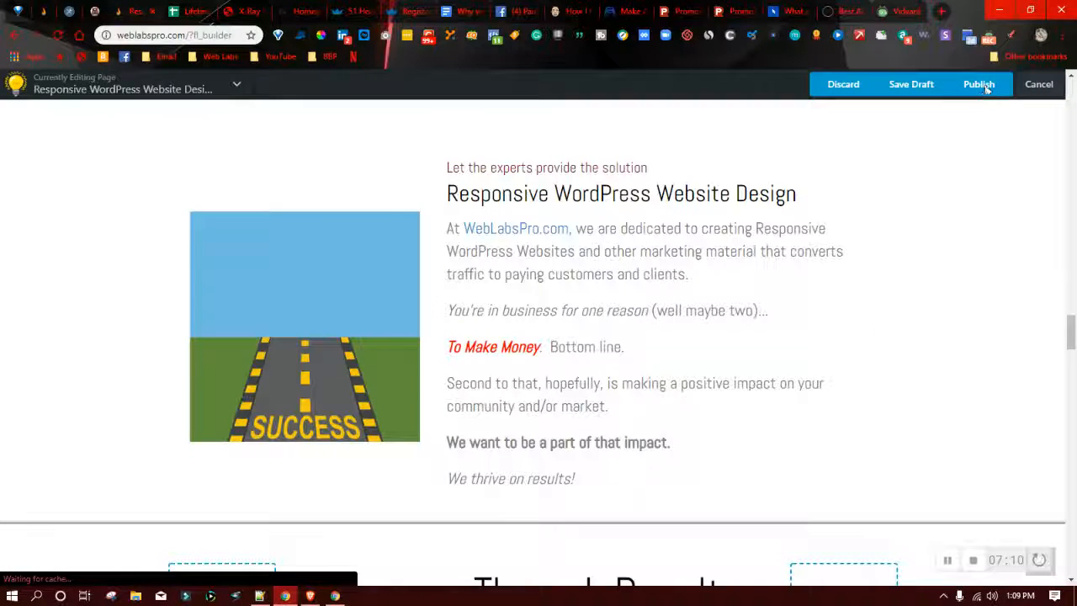
left_click(980, 85)
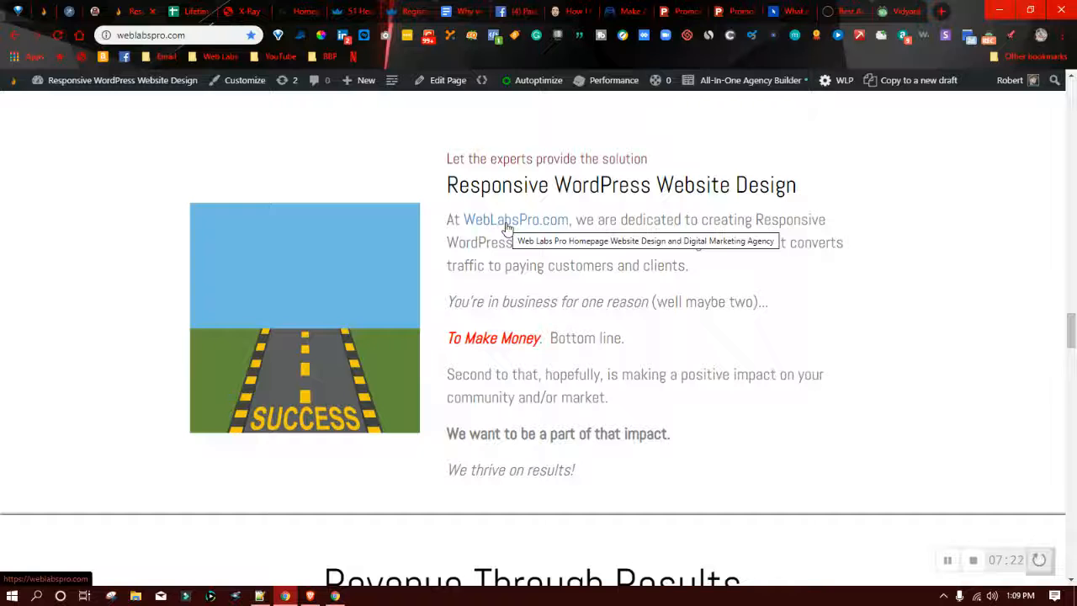
Step: Examine the Revenue Through Results section of the published page, including the four feature captions under the icons and the Hosting Package text
scroll(550, 432, "down", 3)
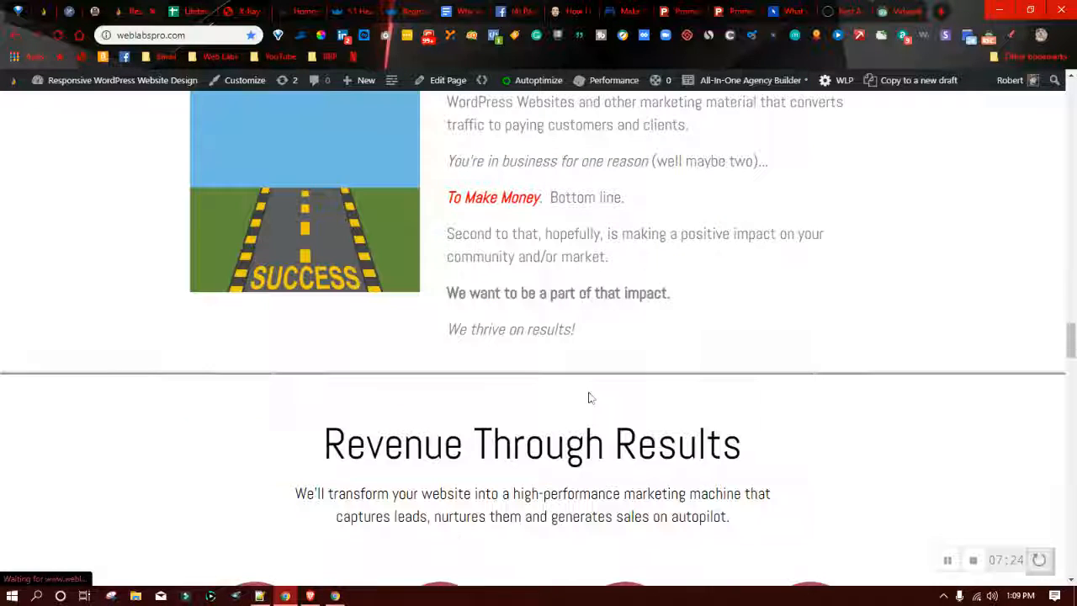
scroll(244, 438, "down", 4)
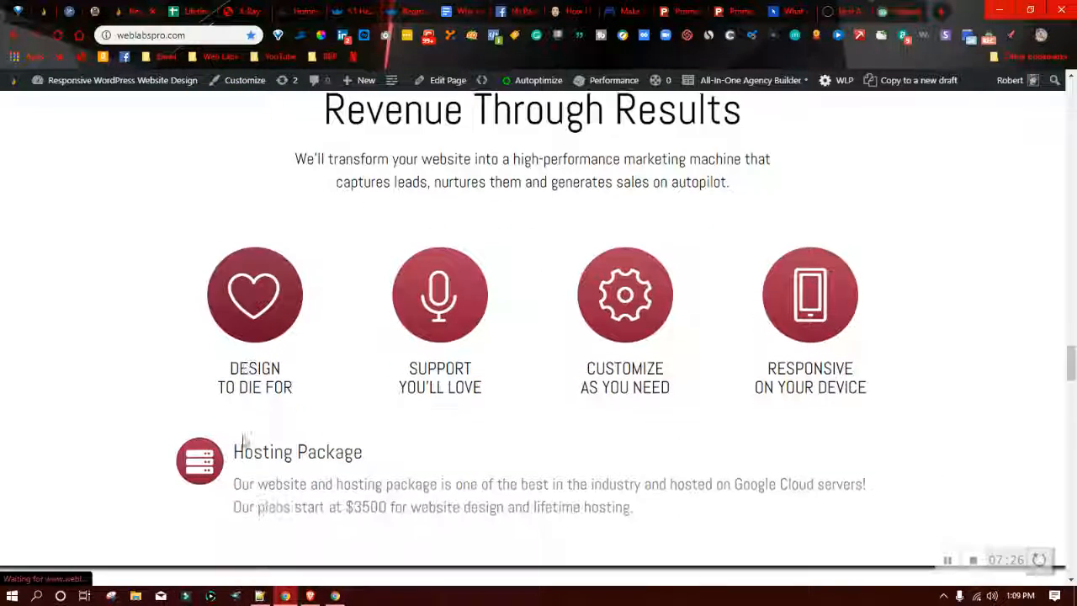
scroll(297, 443, "down", 1)
scroll(297, 442, "down", 1)
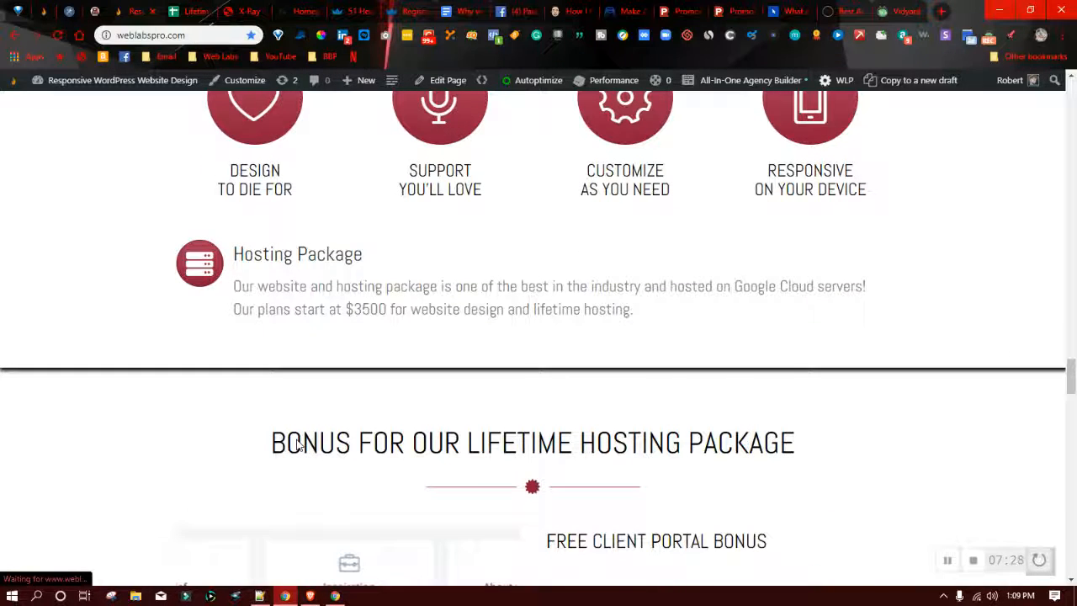
scroll(248, 386, "up", 2)
left_click_drag(239, 304, 901, 322)
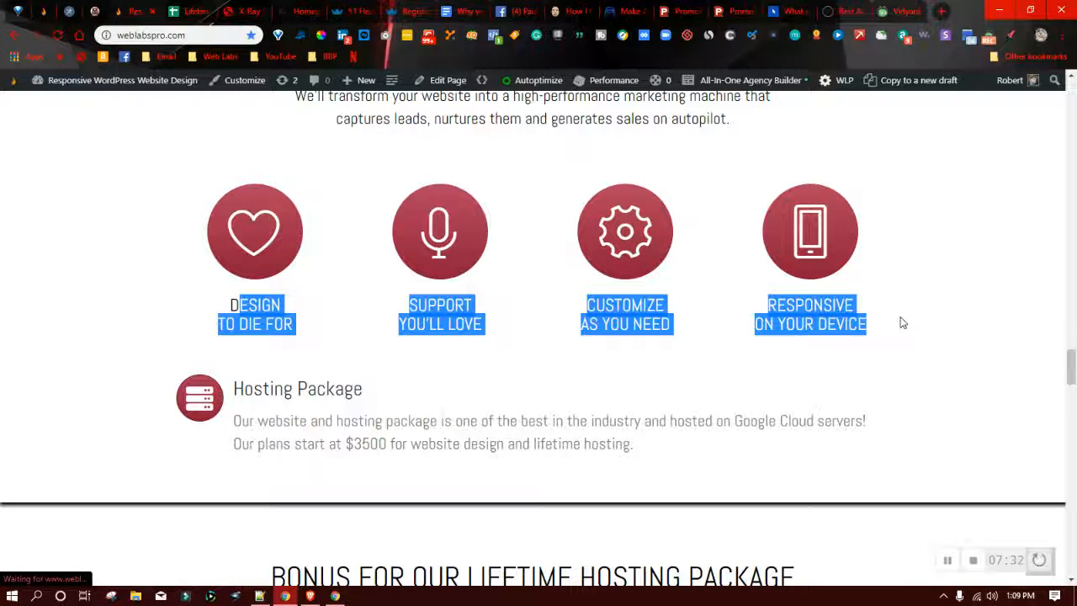
left_click(902, 322)
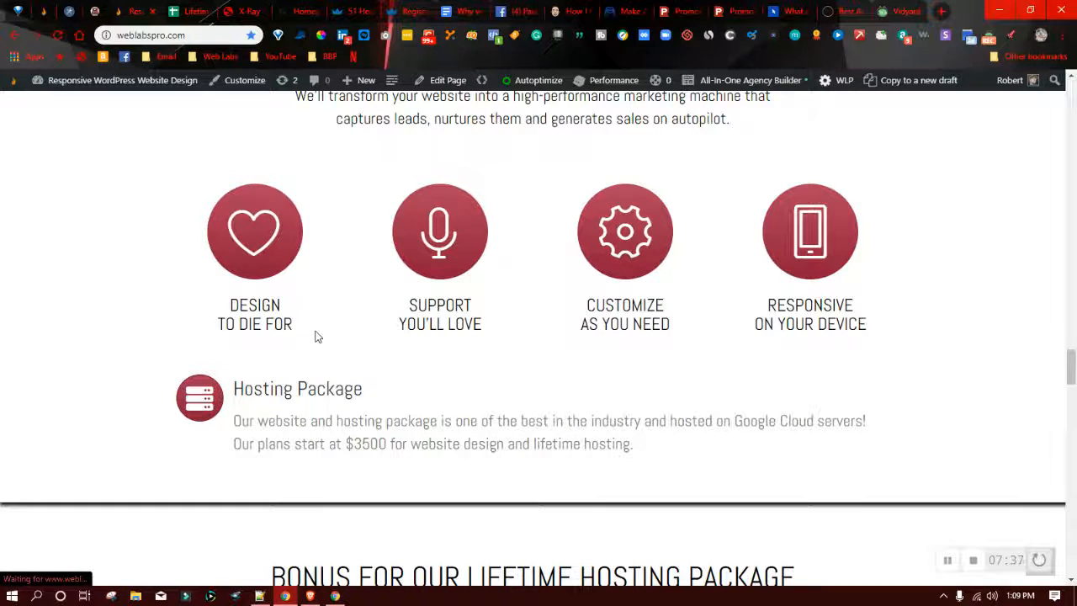
Step: Examine the headings of the lifetime hosting bonus section, especially the words "Client Portal" in the free bonus heading
scroll(336, 345, "down", 2)
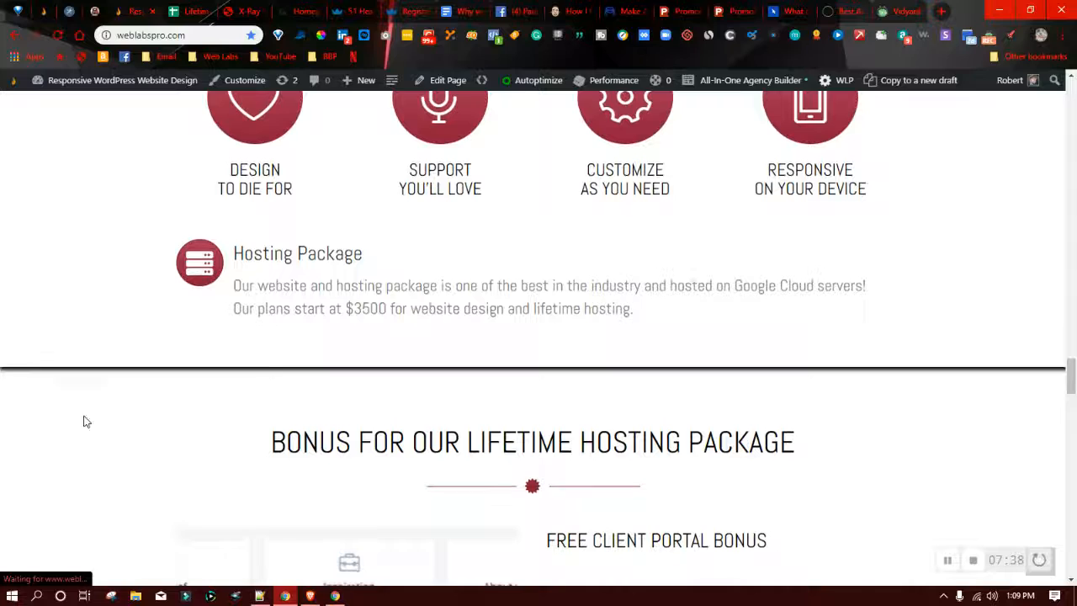
scroll(92, 422, "down", 3)
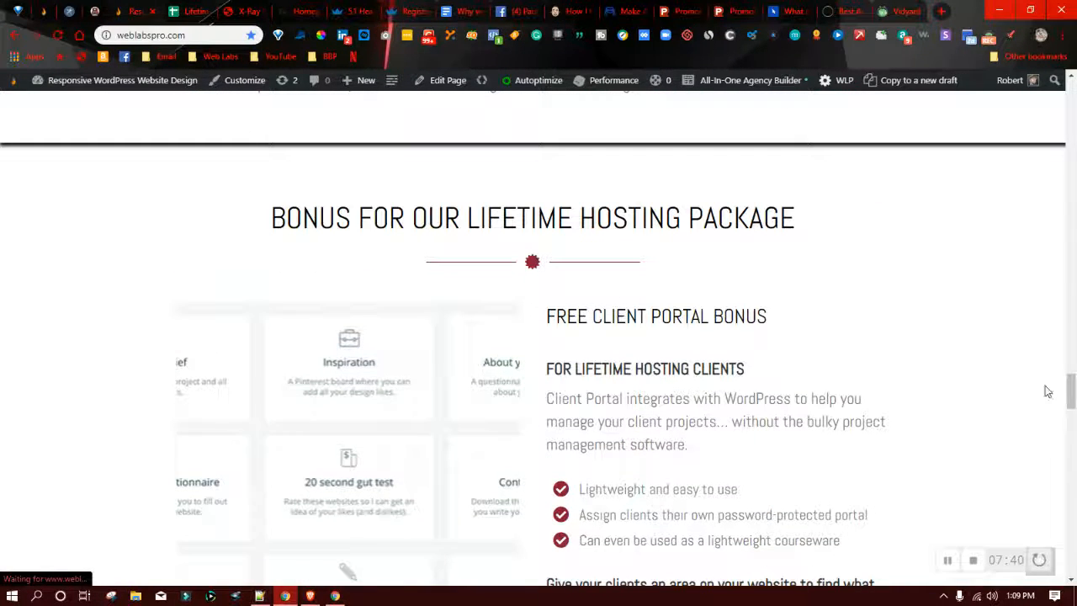
mouse_move(1071, 382)
left_mouse_down()
mouse_move(1073, 450)
mouse_move(1073, 352)
mouse_move(1073, 391)
left_mouse_up()
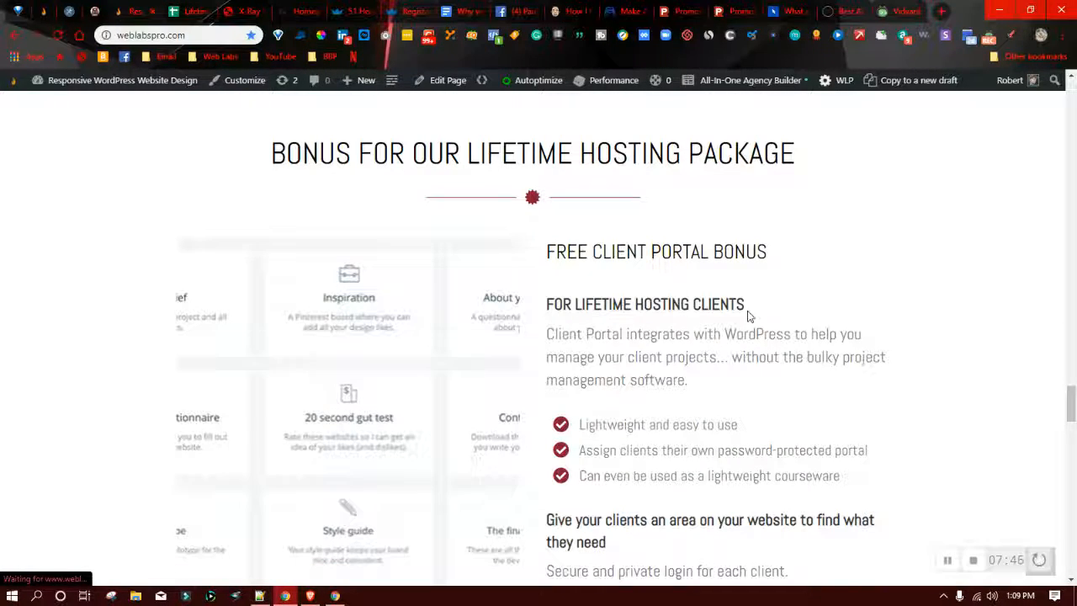
left_click_drag(593, 251, 710, 250)
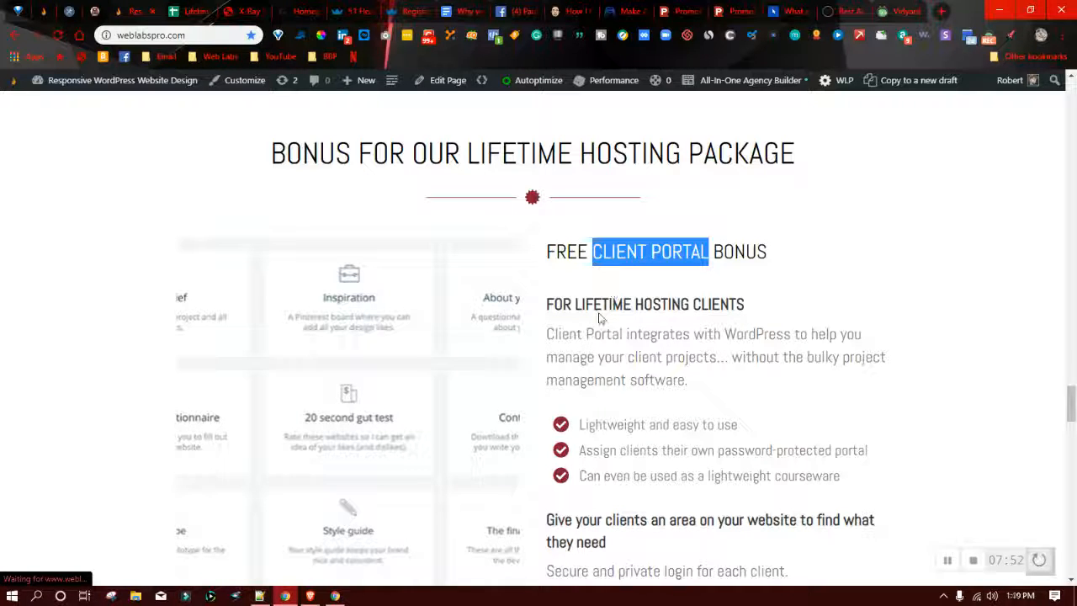
scroll(596, 331, "down", 1)
scroll(595, 339, "down", 6)
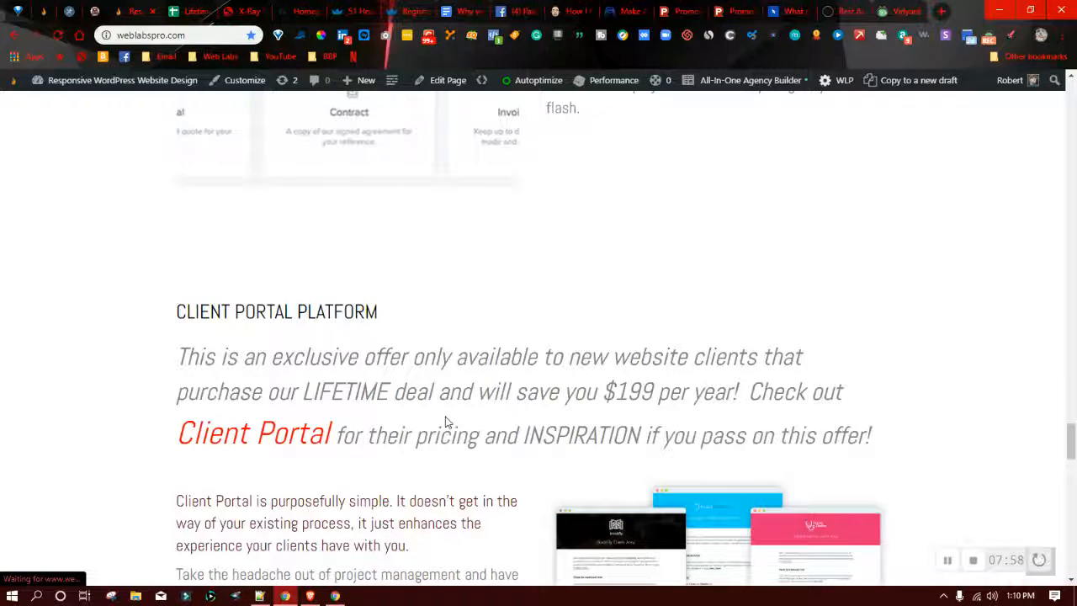
scroll(445, 420, "up", 3)
scroll(446, 416, "up", 3)
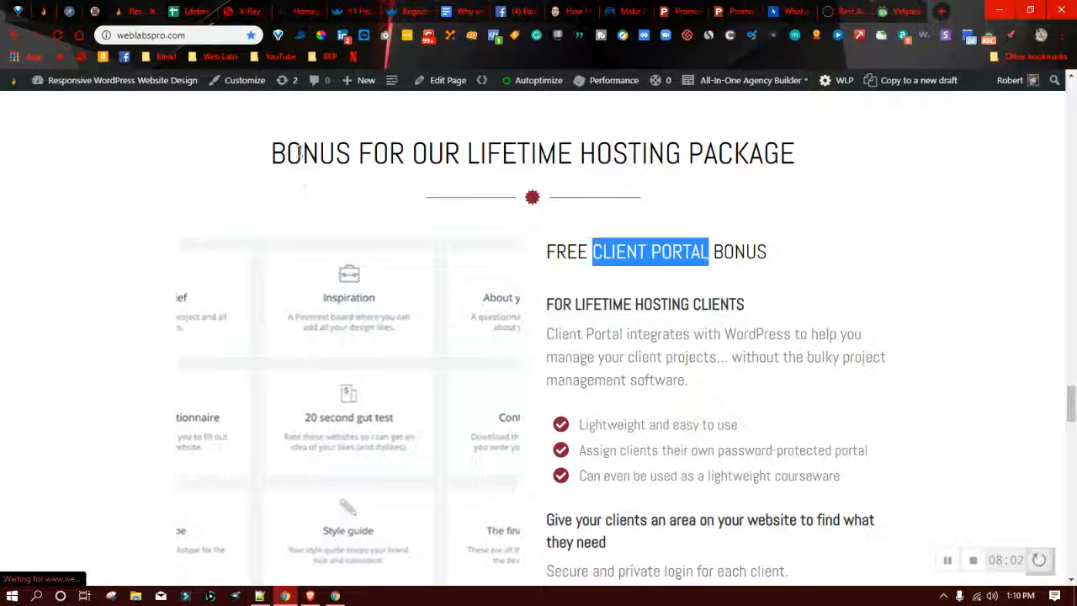
left_click_drag(274, 152, 792, 152)
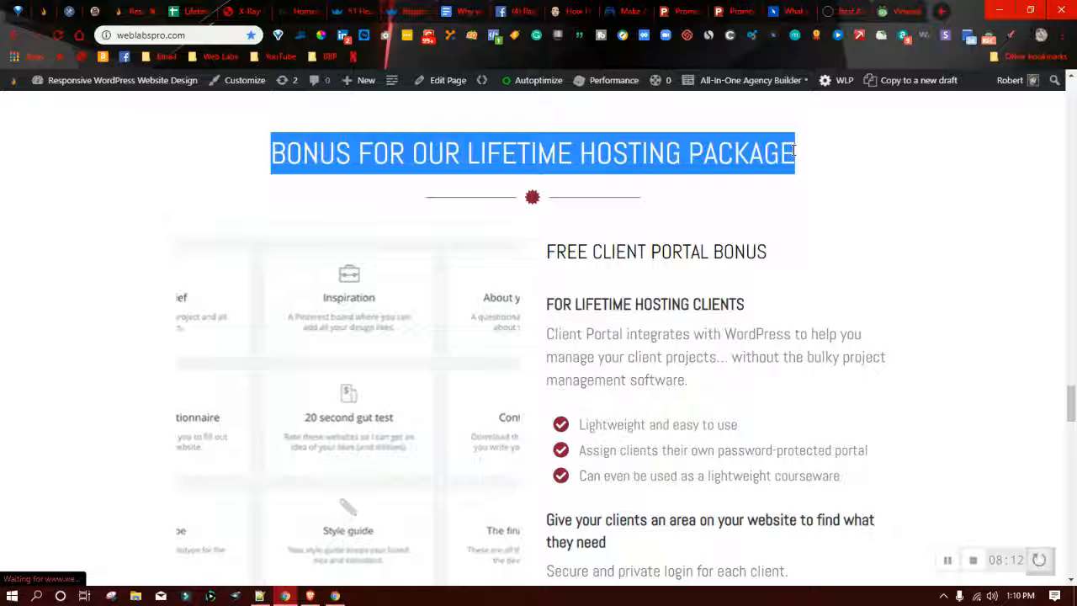
left_click_drag(600, 253, 711, 255)
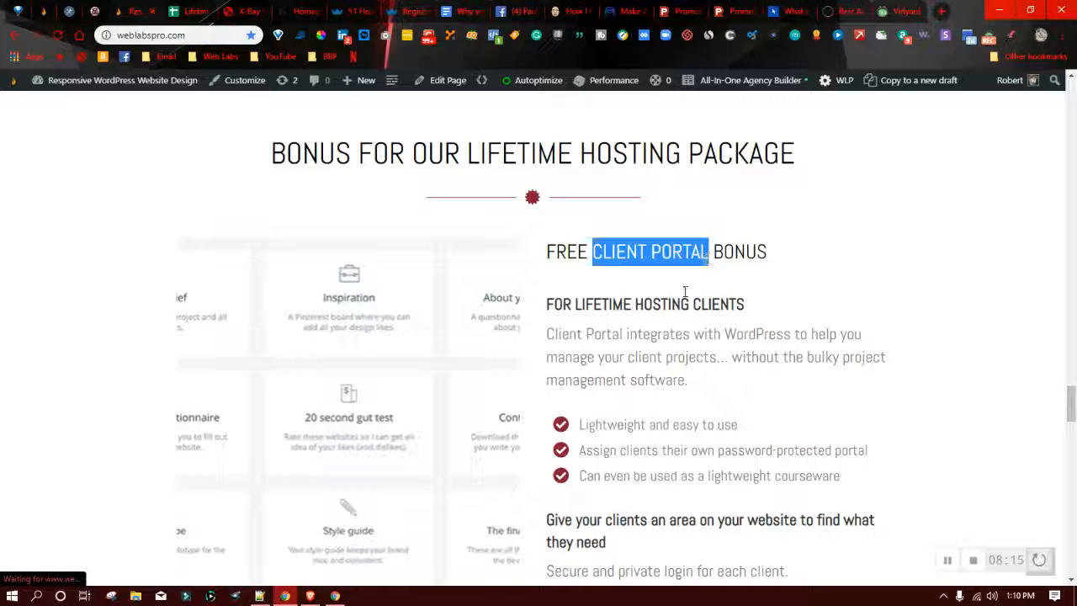
left_click(660, 339)
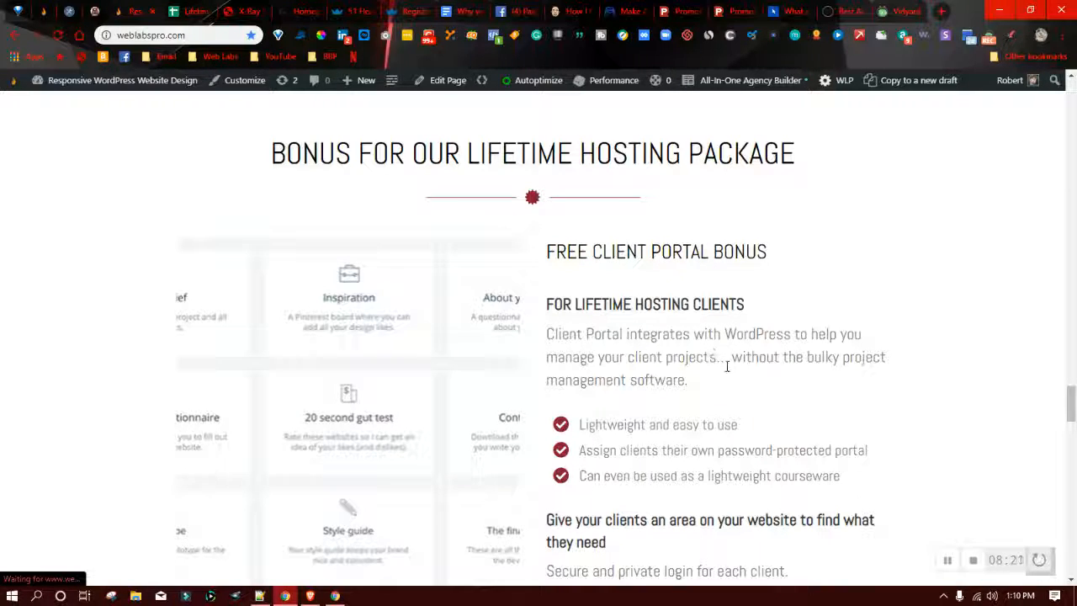
Step: Read through the Client Portal benefits and platform offer, down to the Frequently Asked Questions list
scroll(729, 373, "down", 1)
scroll(729, 373, "down", 4)
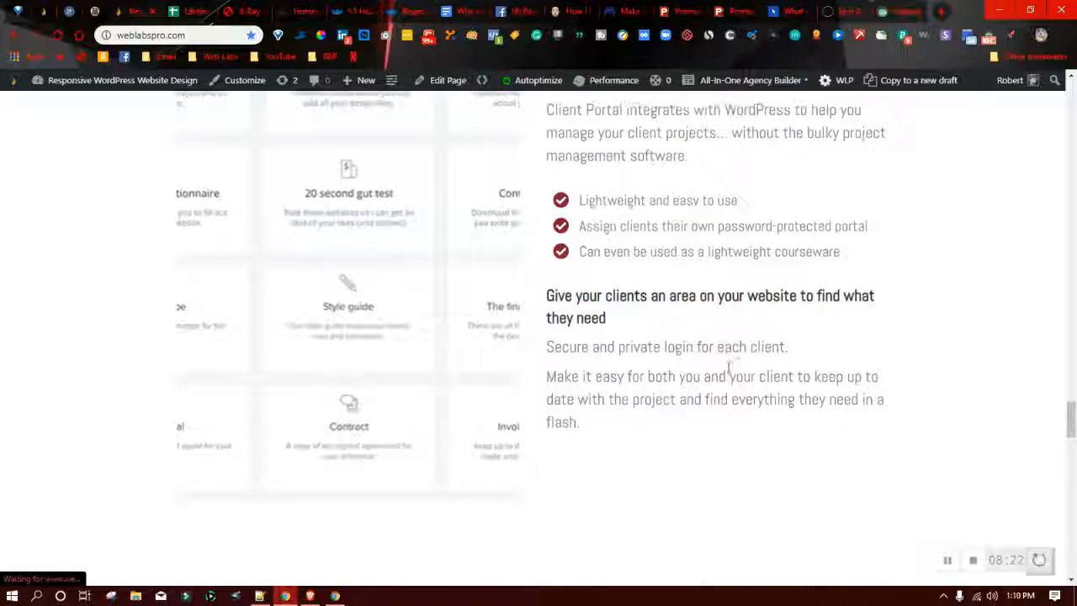
scroll(728, 372, "down", 2)
scroll(729, 372, "up", 2)
scroll(728, 373, "down", 4)
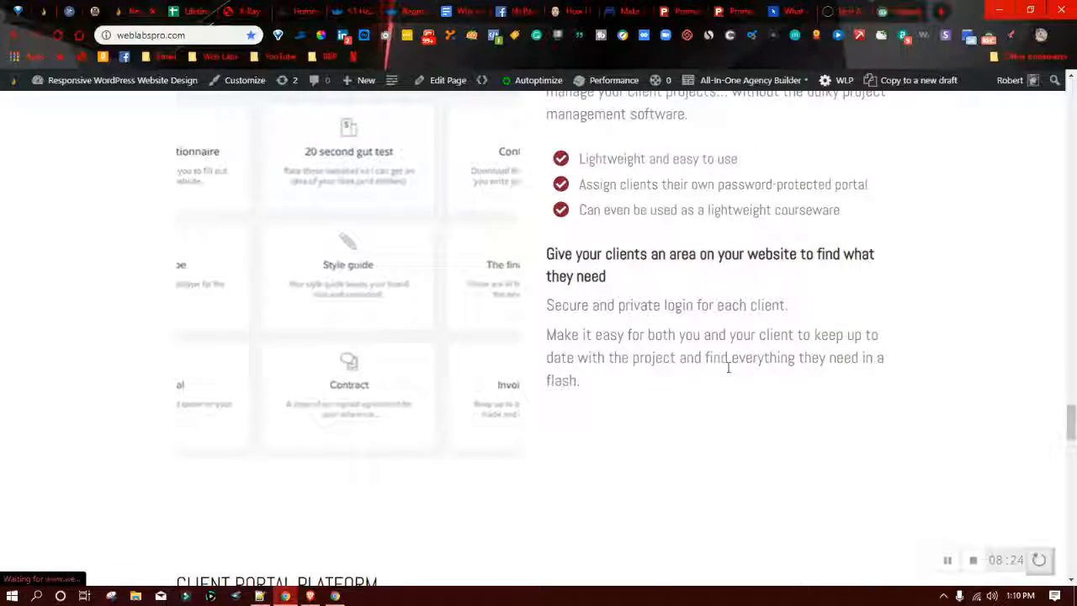
scroll(729, 373, "down", 1)
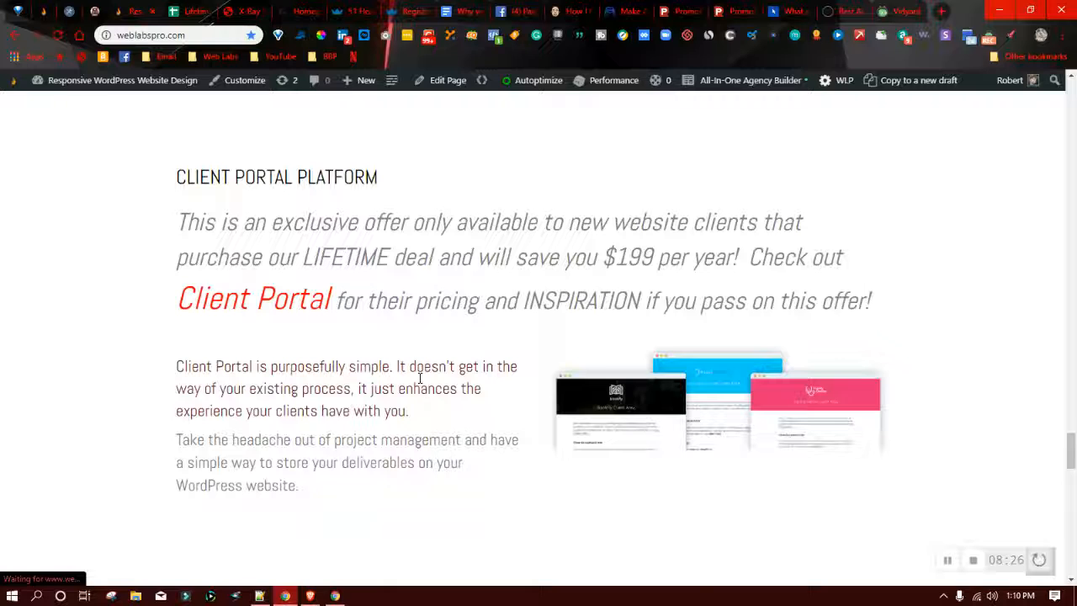
scroll(419, 378, "down", 1)
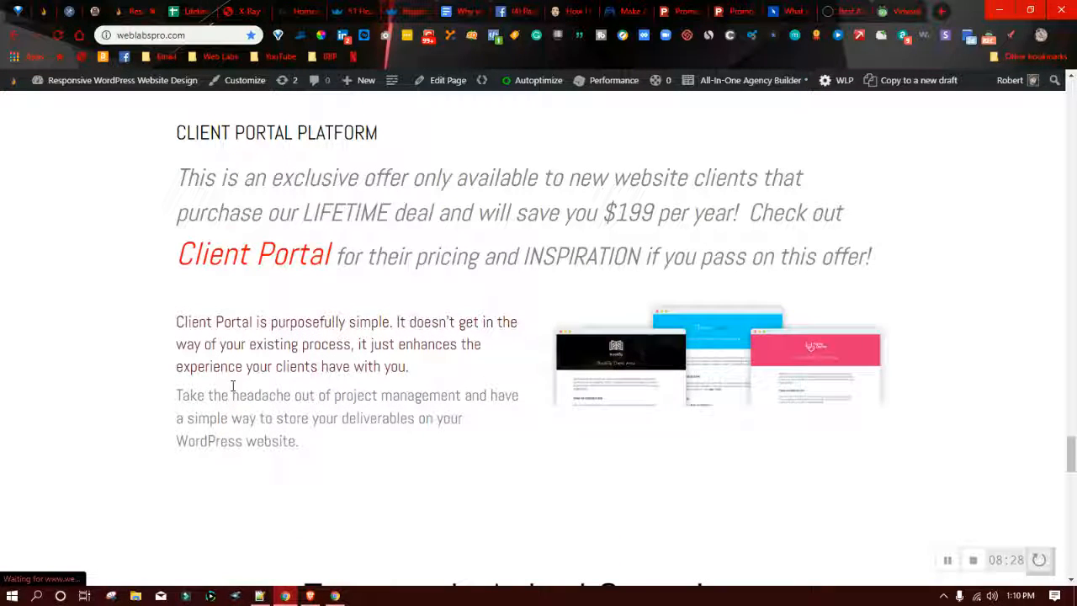
scroll(103, 411, "down", 2)
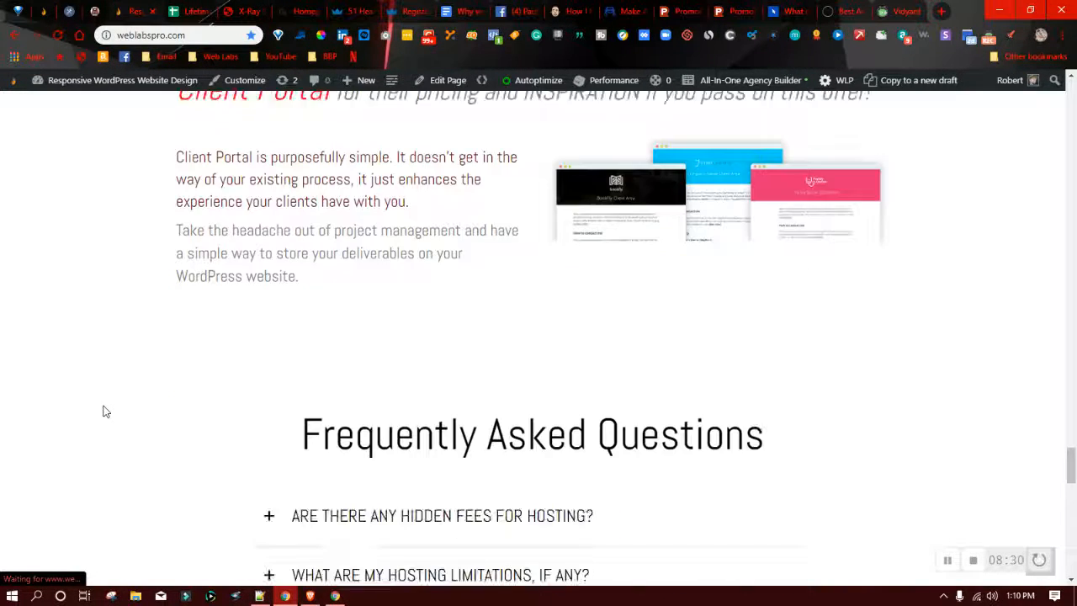
scroll(103, 411, "down", 1)
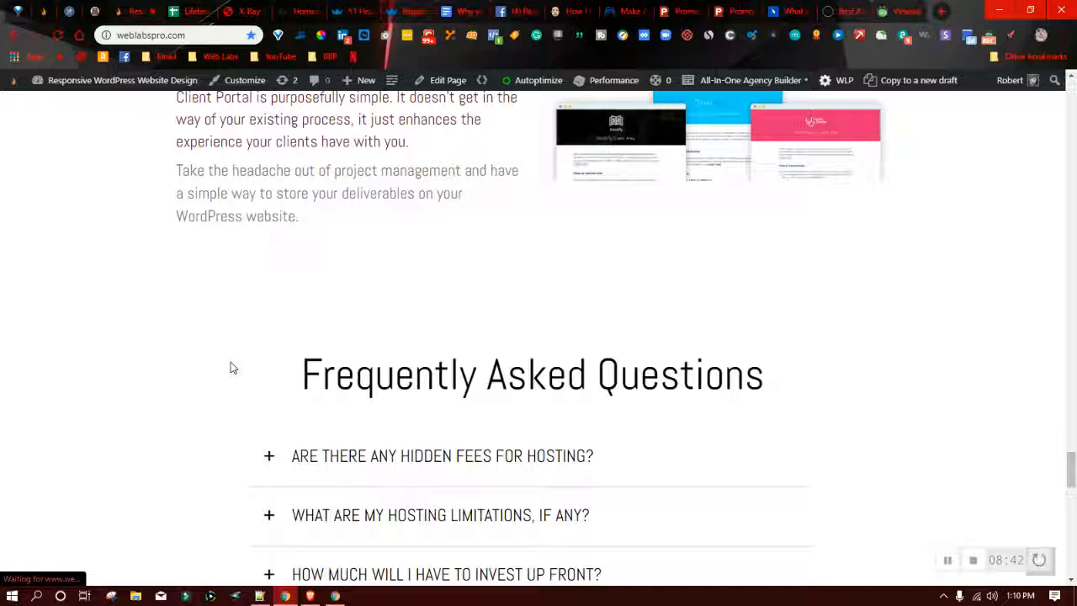
scroll(231, 367, "down", 1)
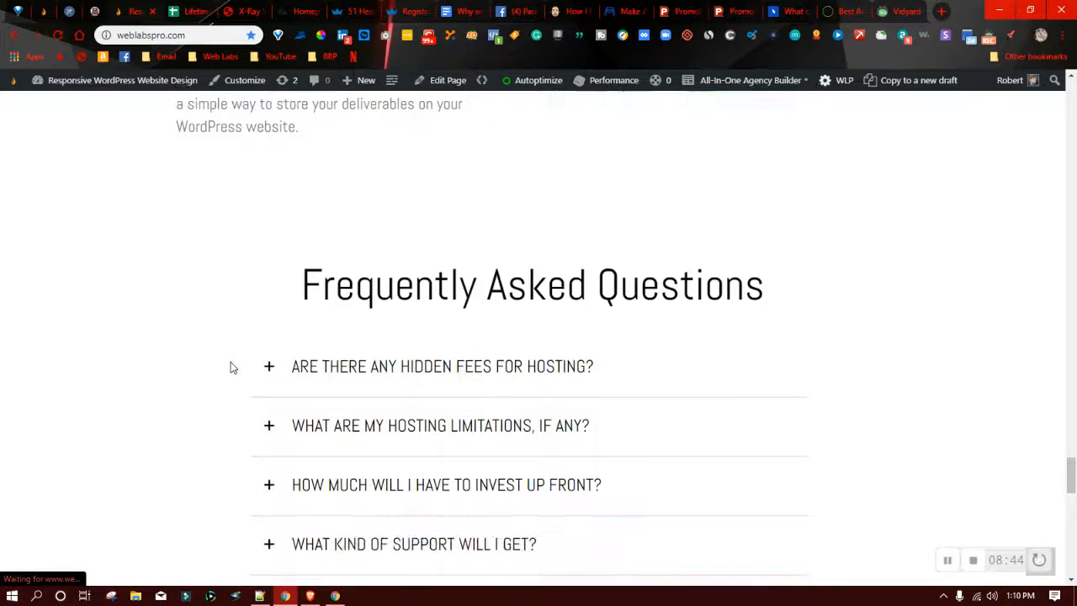
Step: Review the Client Portal Platform heading and compare it with the headings in the lifetime hosting bonus section
scroll(231, 366, "up", 3)
scroll(410, 249, "up", 2)
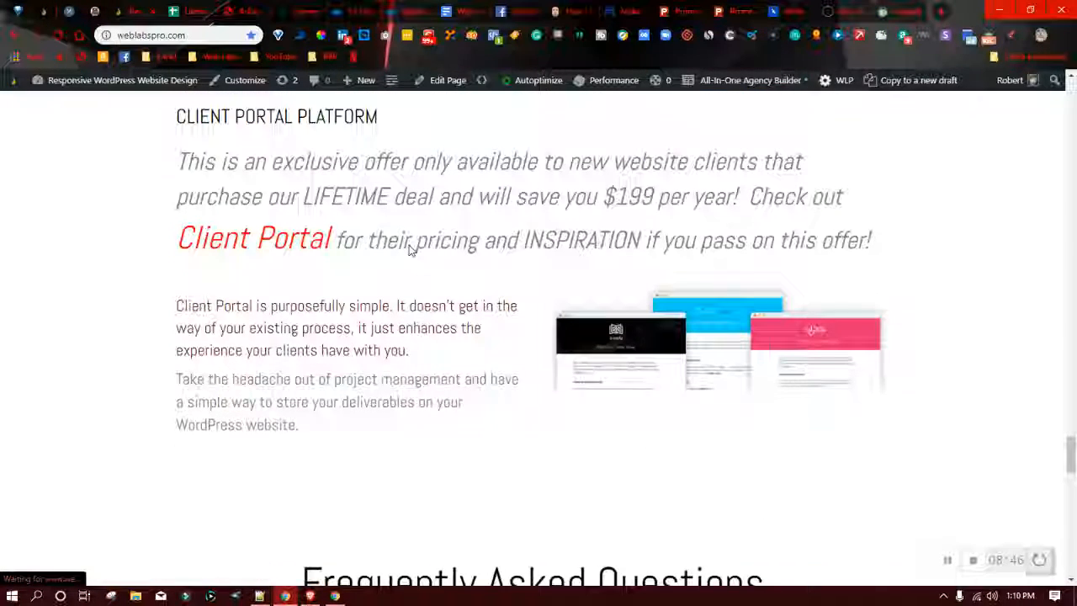
left_click_drag(177, 133, 381, 141)
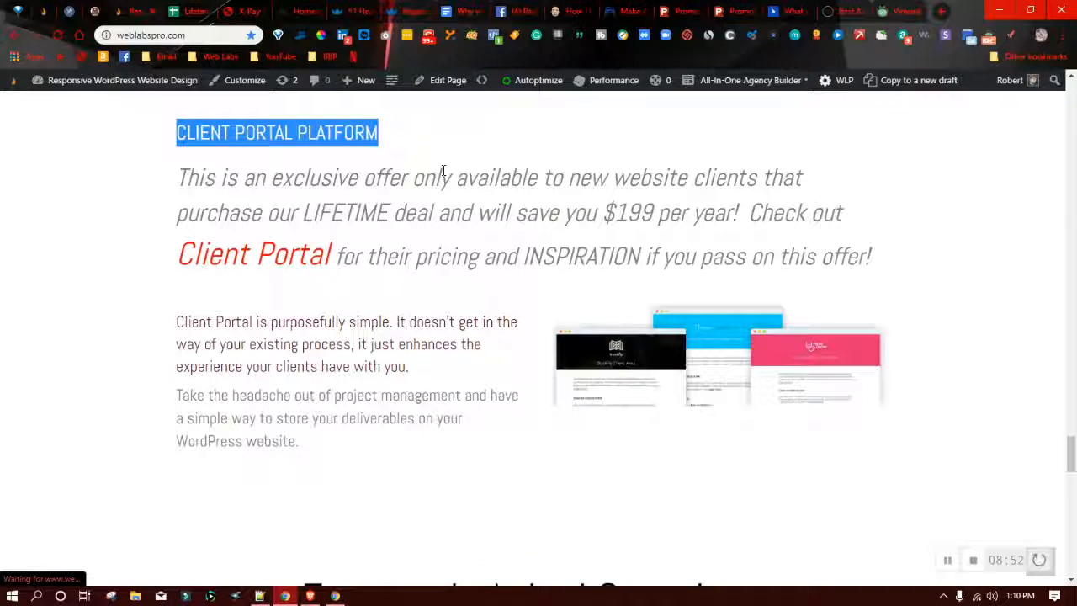
scroll(429, 176, "up", 3)
scroll(386, 235, "up", 8)
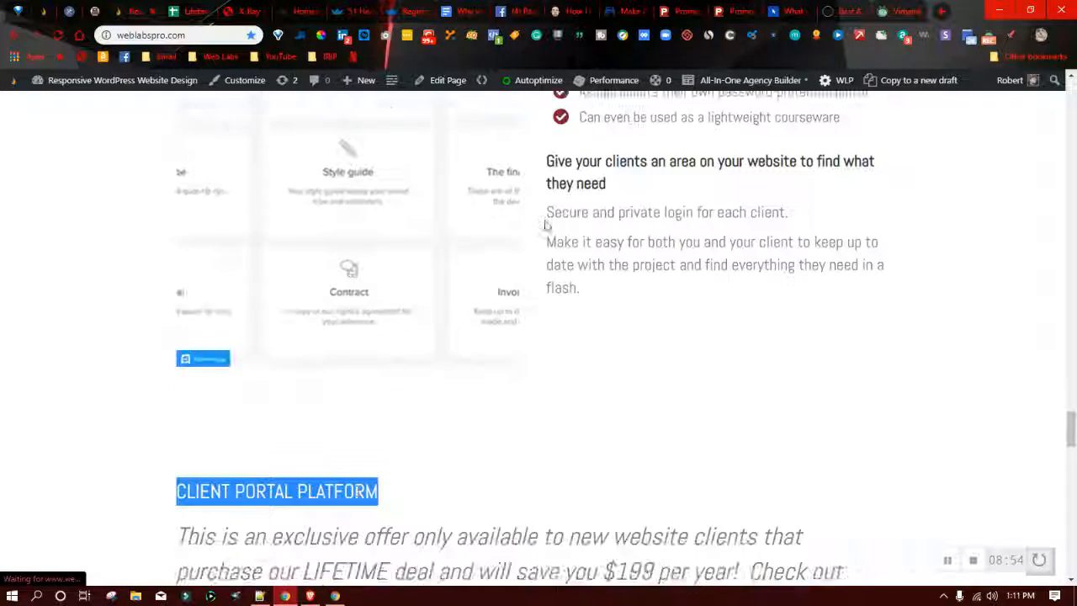
scroll(568, 225, "up", 5)
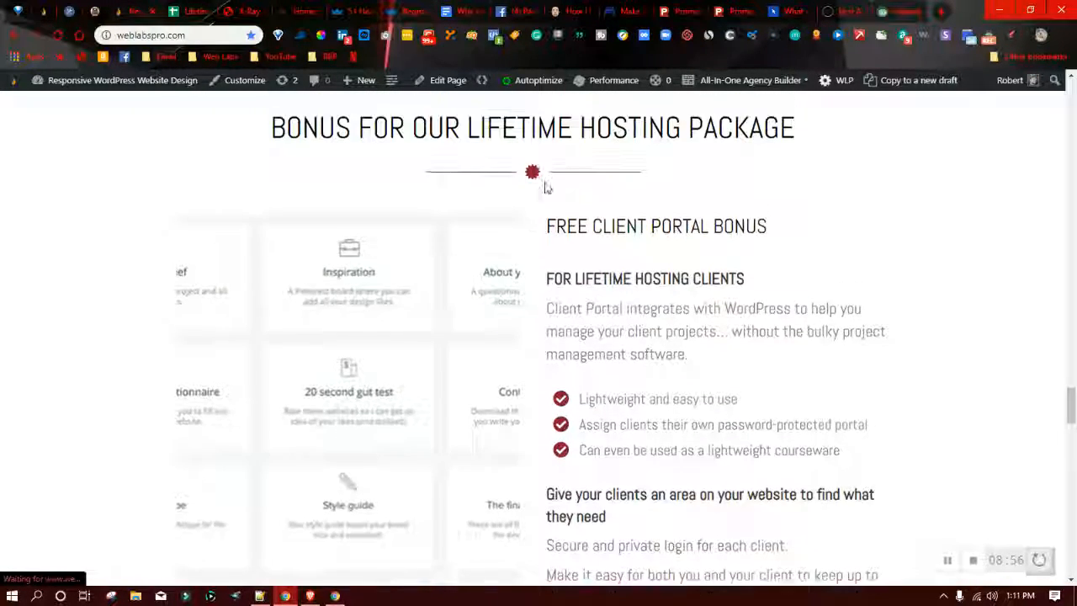
Step: Check the lifetime hosting bonus heading and the Frequently Asked Questions, expanding and collapsing the answer about hidden hosting fees
triple_click(546, 185)
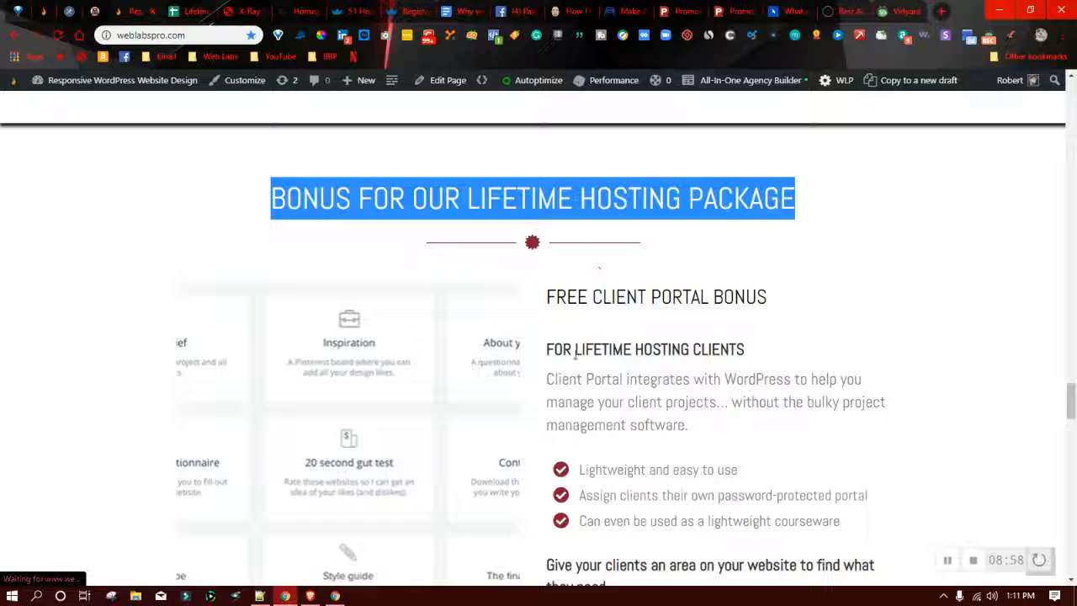
scroll(620, 335, "down", 3)
scroll(620, 335, "down", 15)
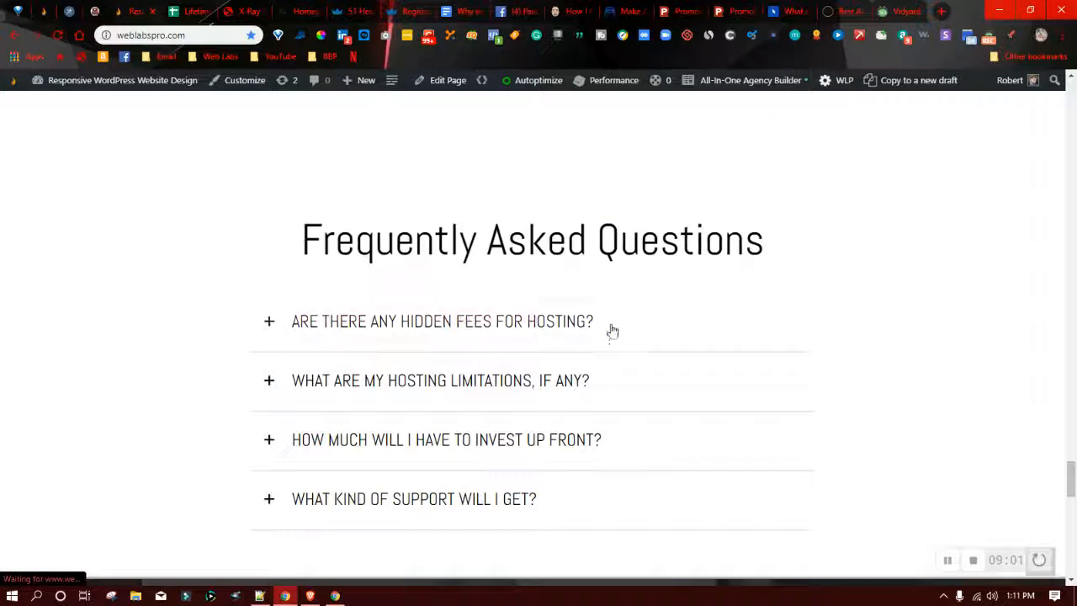
left_click(269, 322)
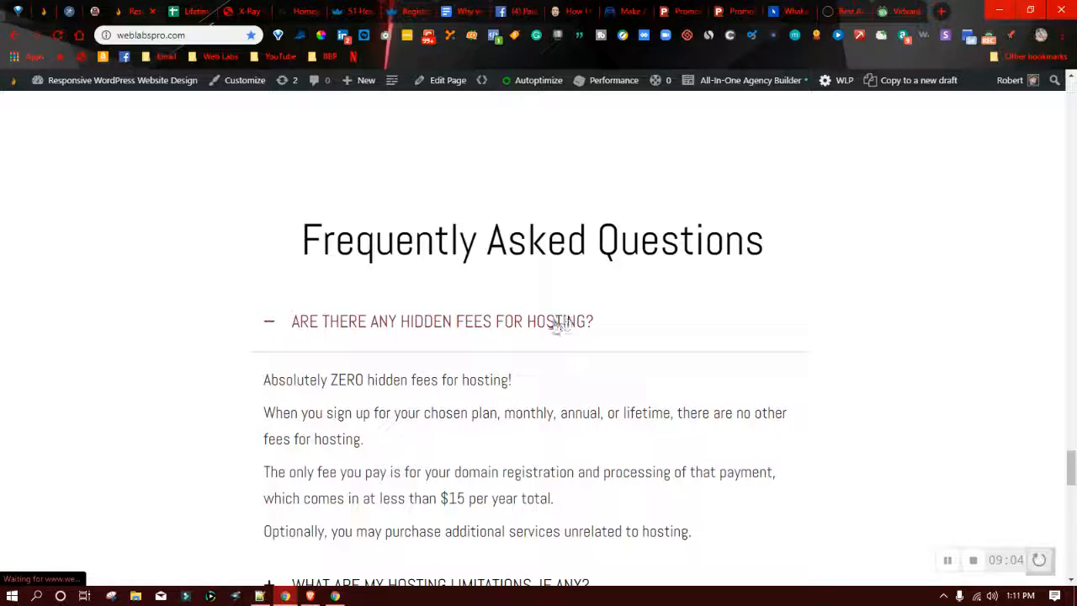
left_click(378, 323)
scroll(122, 319, "down", 2)
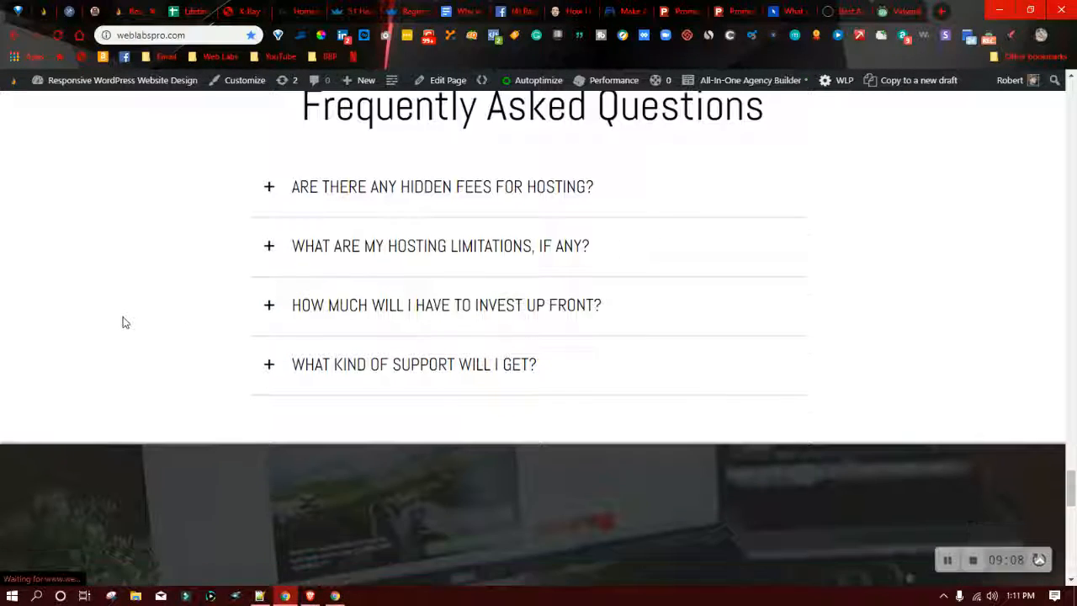
Step: Review the You Only Have One Chance section and the footer disclaimer, and view the Additional Terms popup before closing it
scroll(122, 322, "down", 2)
scroll(122, 322, "down", 1)
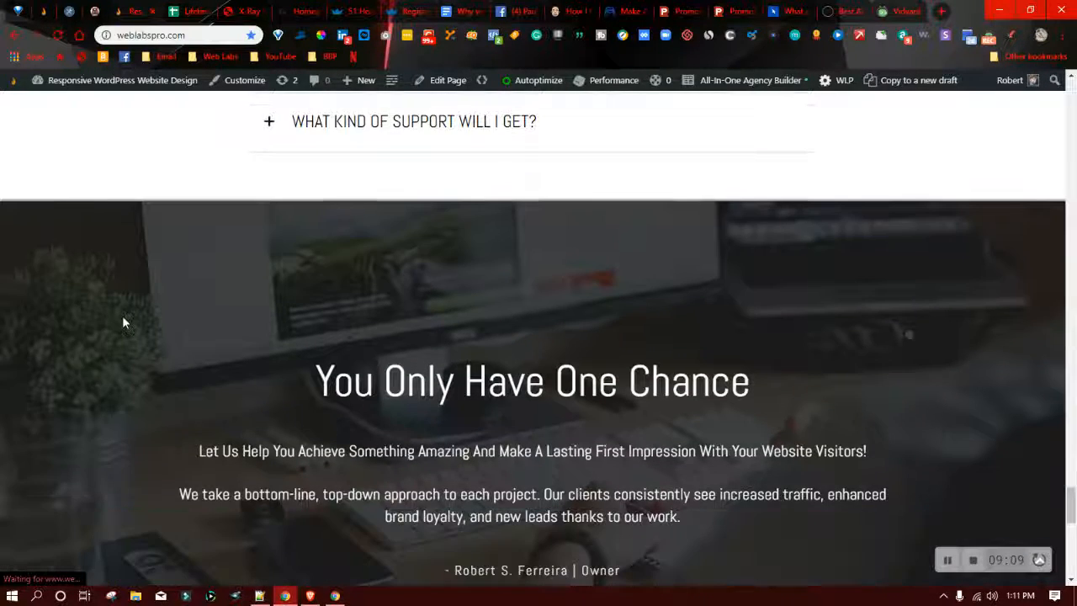
scroll(122, 315, "down", 5)
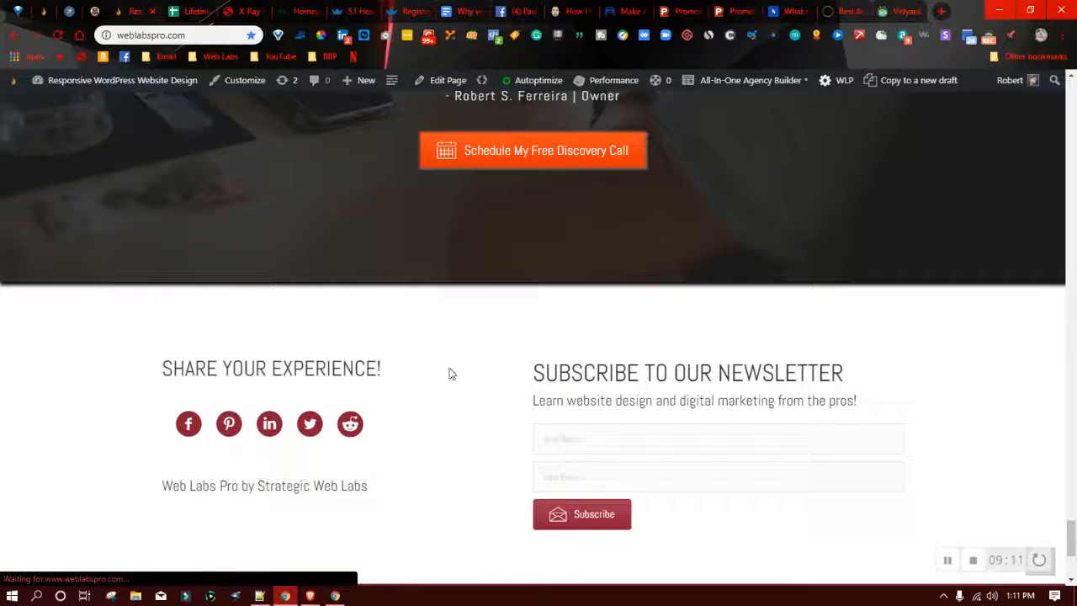
scroll(457, 394, "down", 3)
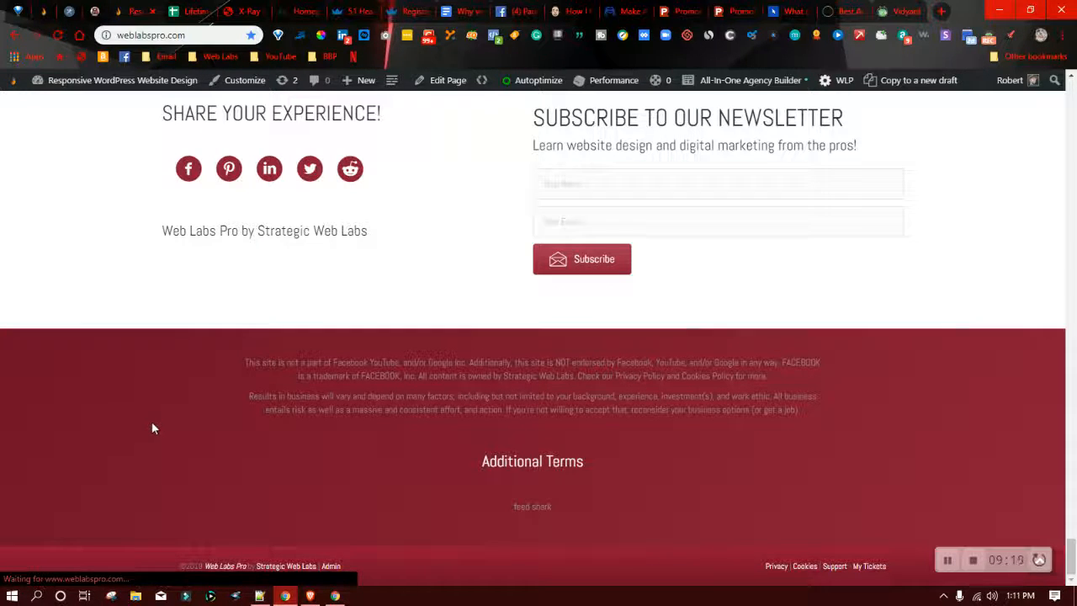
left_click_drag(244, 360, 822, 413)
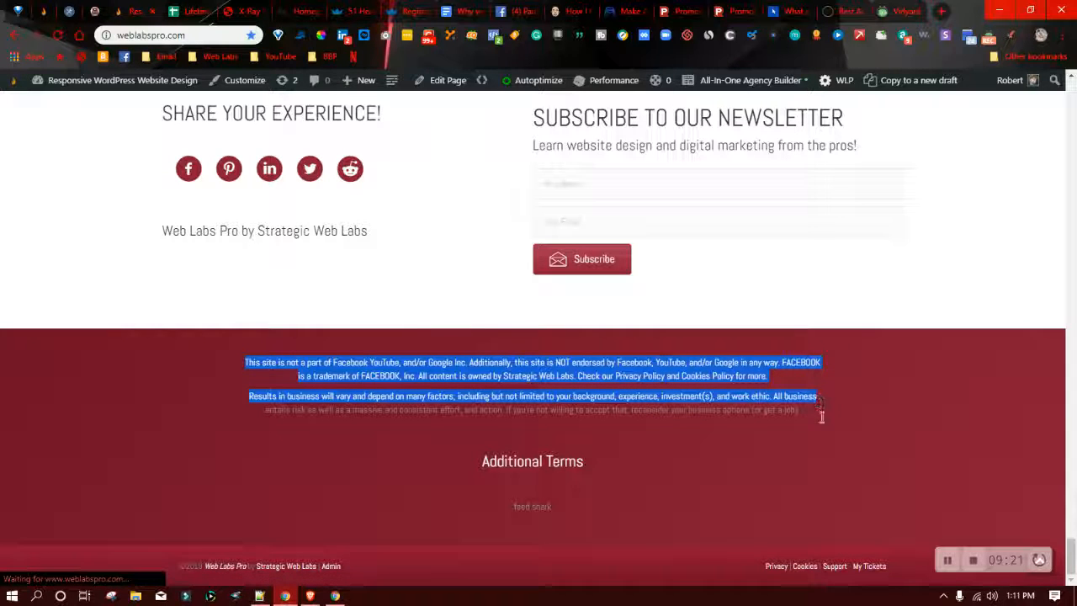
left_click(532, 463)
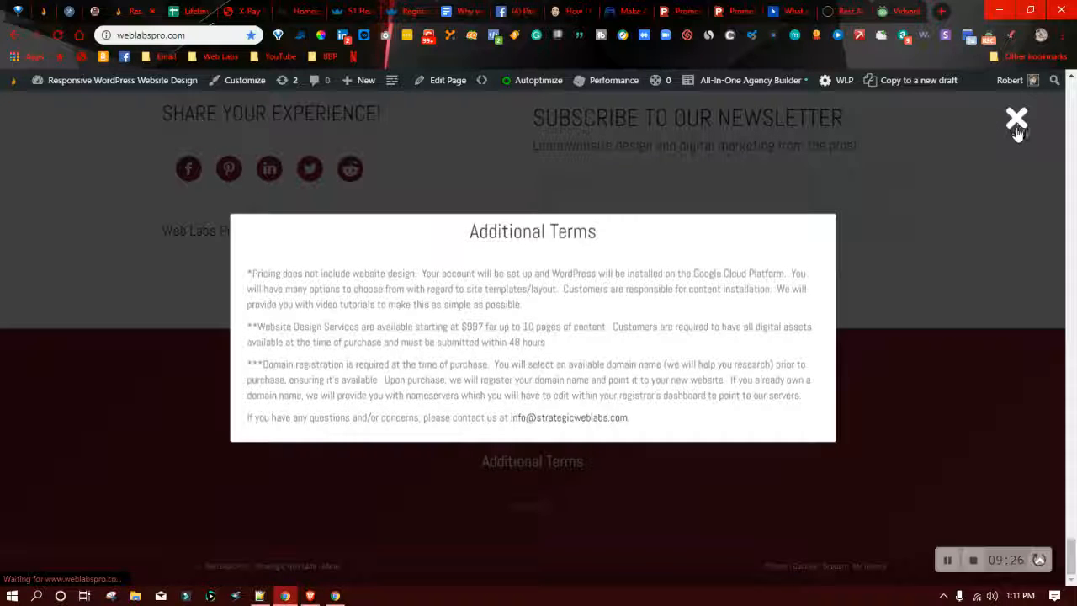
left_click(749, 462)
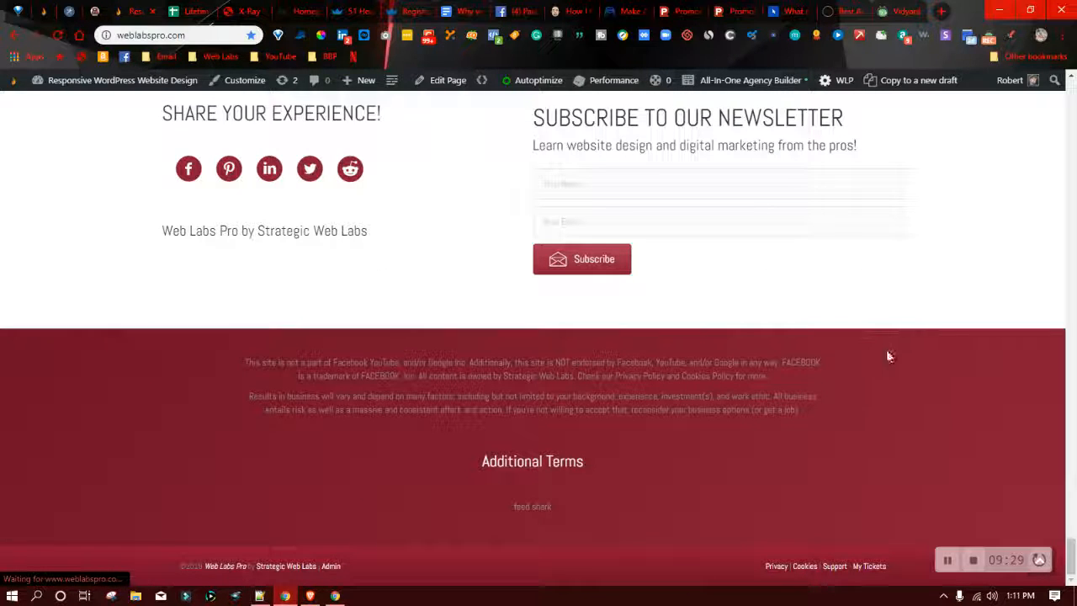
Step: Inspect the "feed shark" text and the Privacy, Cookies, Support and My Tickets links in the page footer
left_click_drag(558, 505, 516, 505)
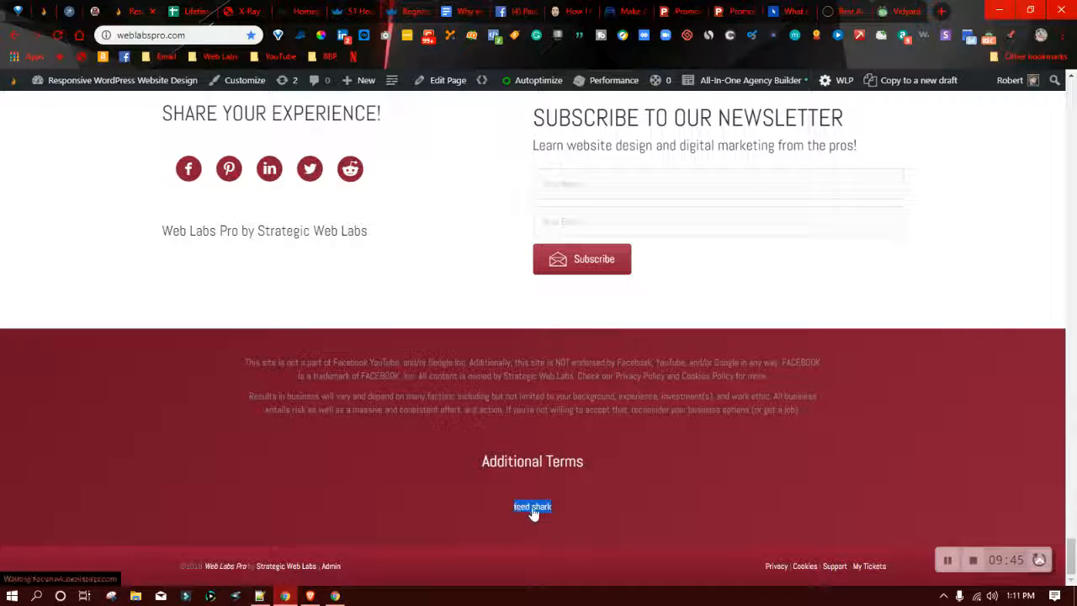
left_click(866, 460)
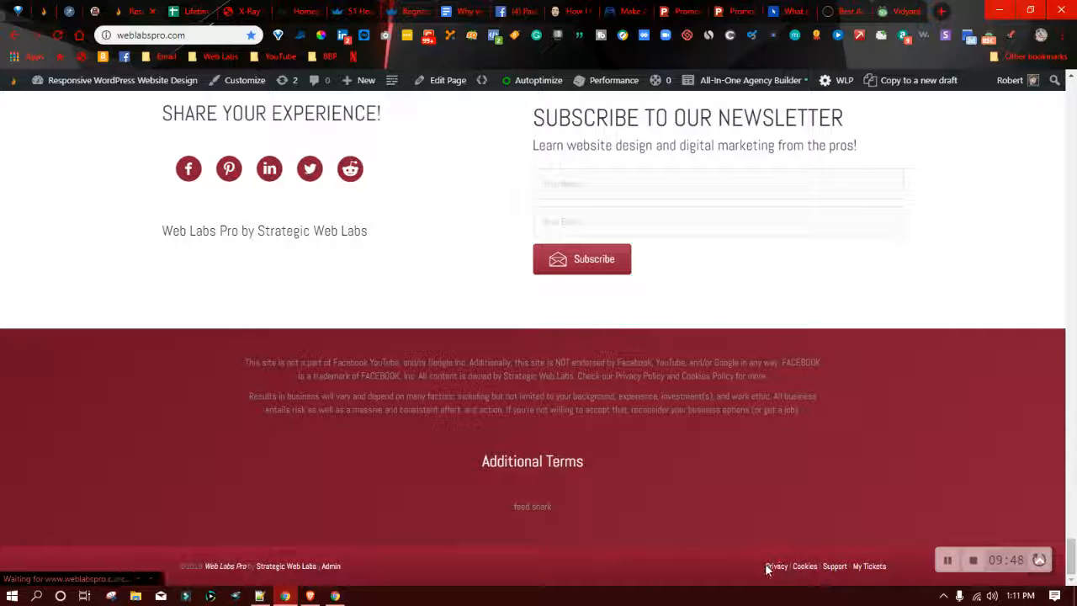
left_click(856, 573)
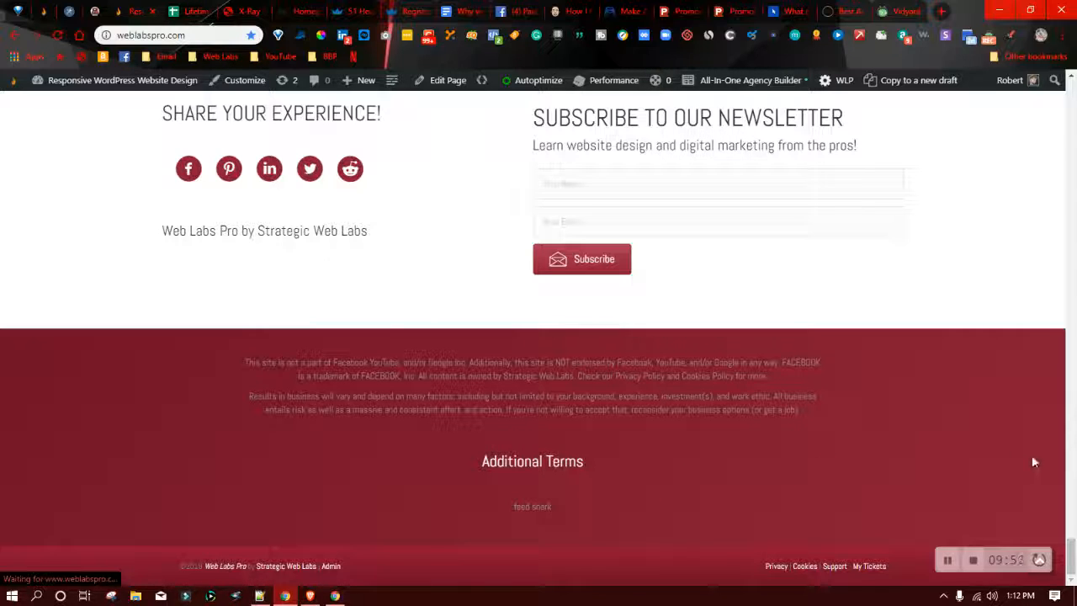
Step: Review the page header, including the Web Labs Pro logo, the navigation entries and the Free Discovery Call button
left_click_drag(1070, 550, 1067, 83)
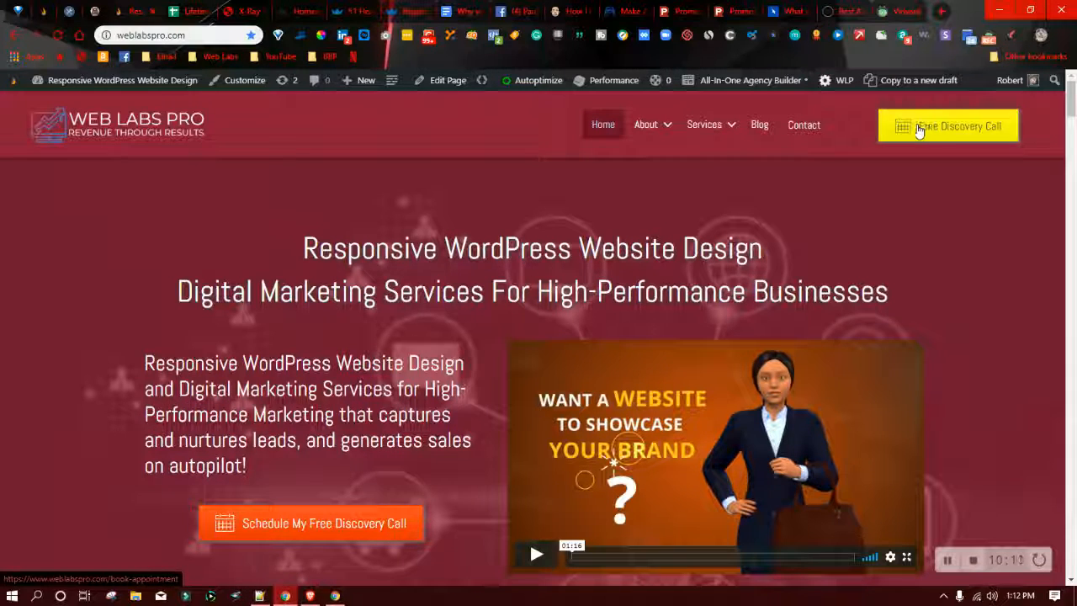
left_click(143, 134)
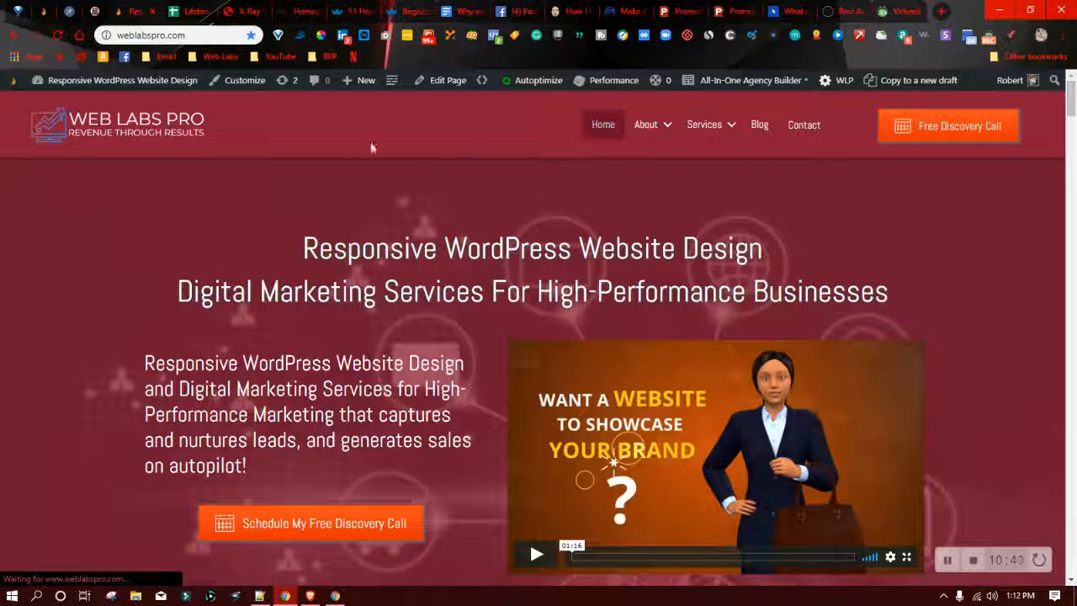
left_click(75, 124)
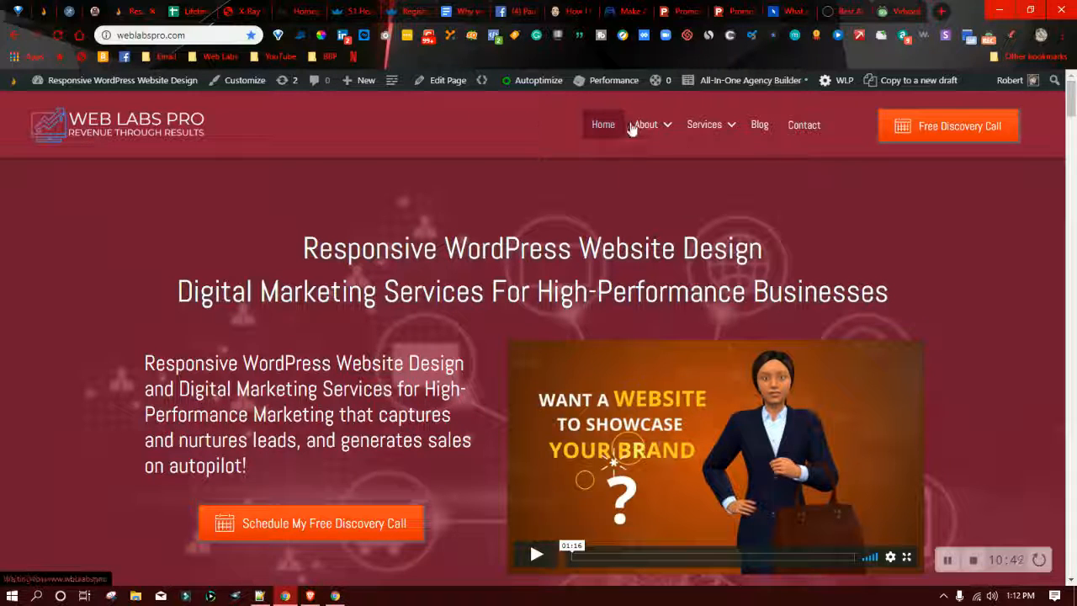
left_click(581, 131)
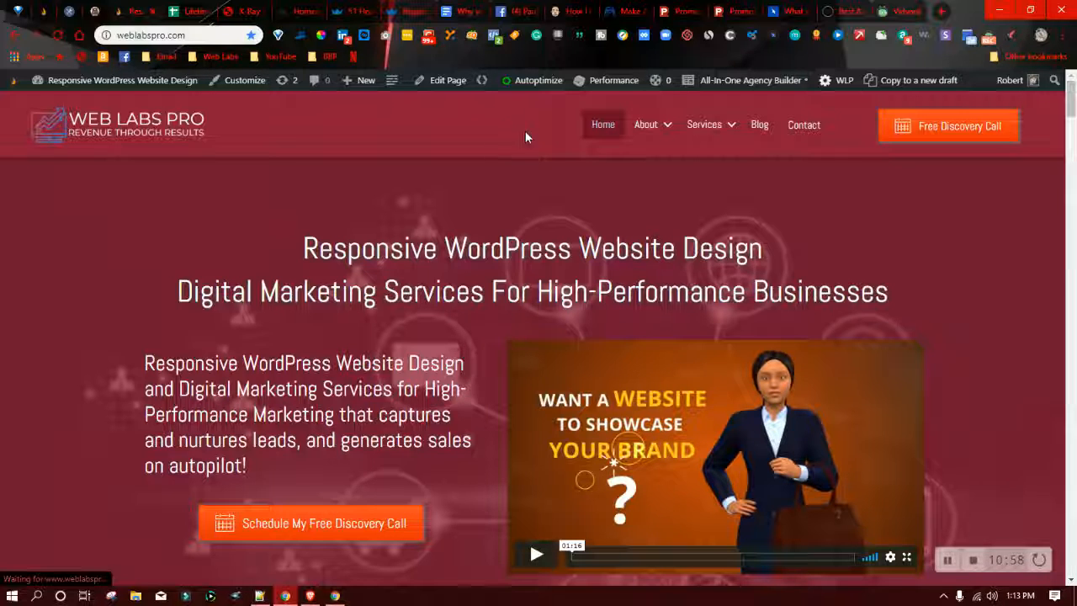
mouse_move(732, 128)
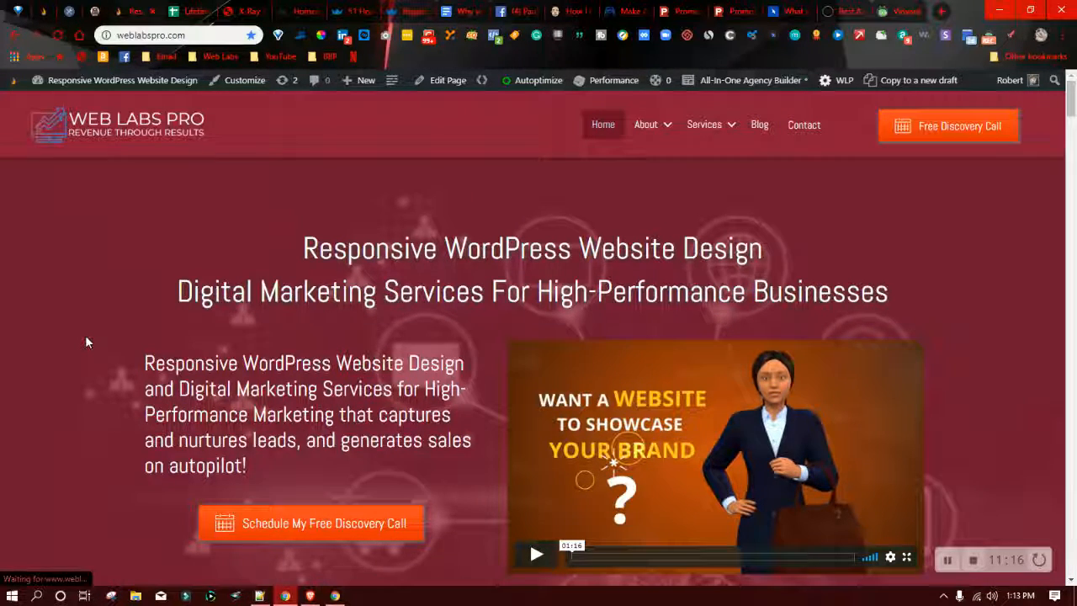
Step: Test the Schedule My Free Discovery Call link by viewing the September 26 times on the Calendly booking page, and close that page
scroll(342, 352, "down", 2)
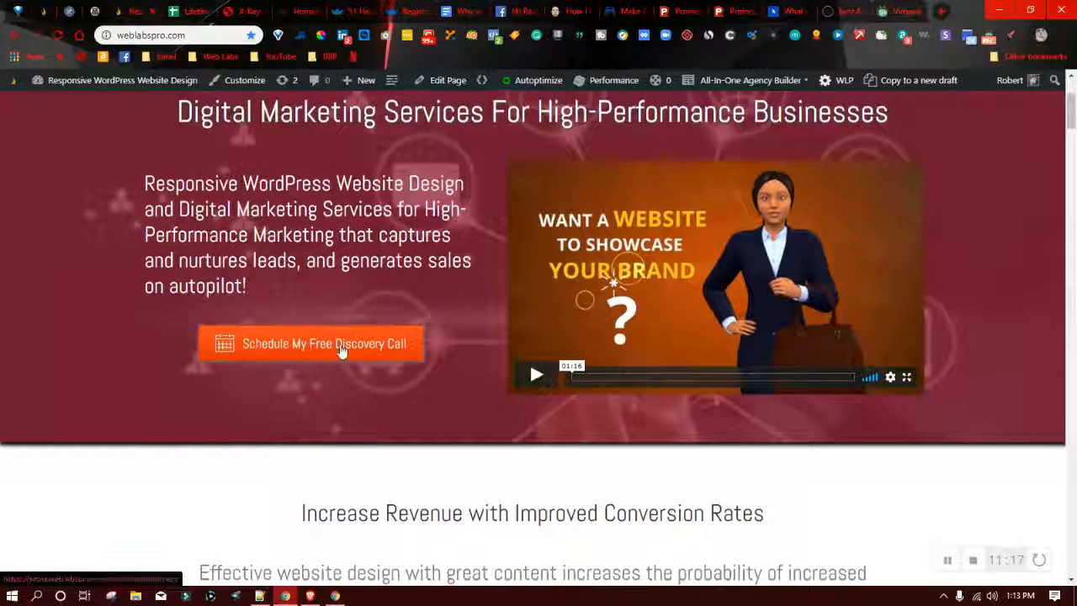
scroll(146, 367, "down", 1)
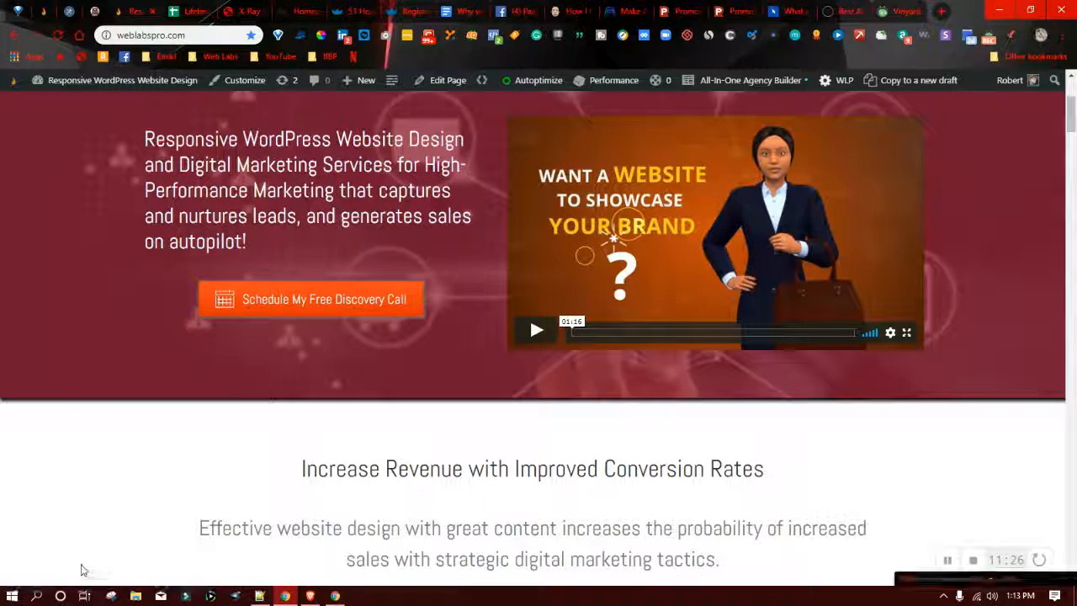
left_click(293, 301)
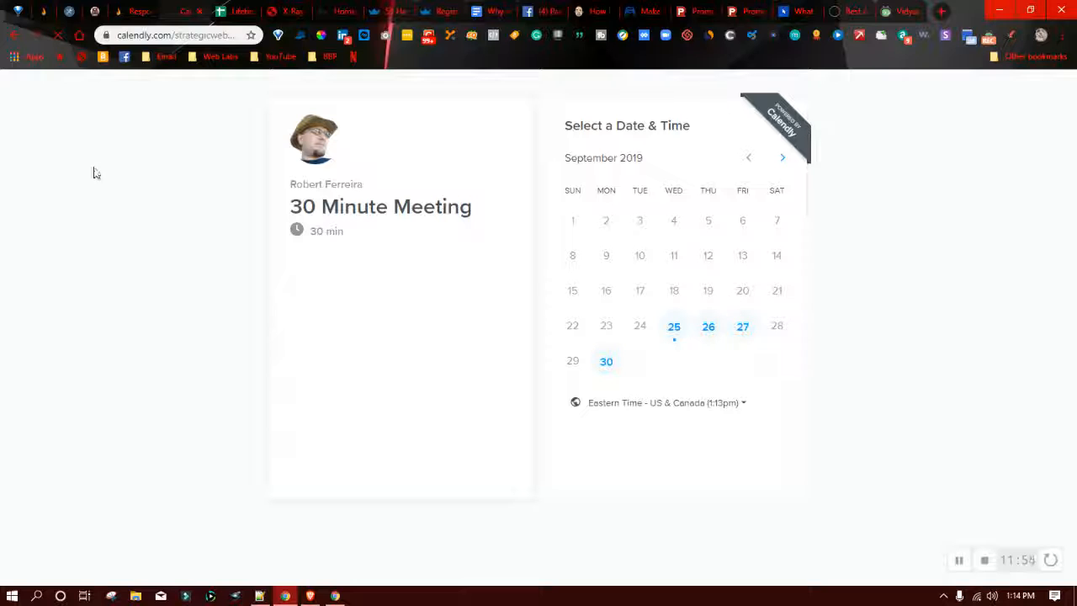
left_click(709, 329)
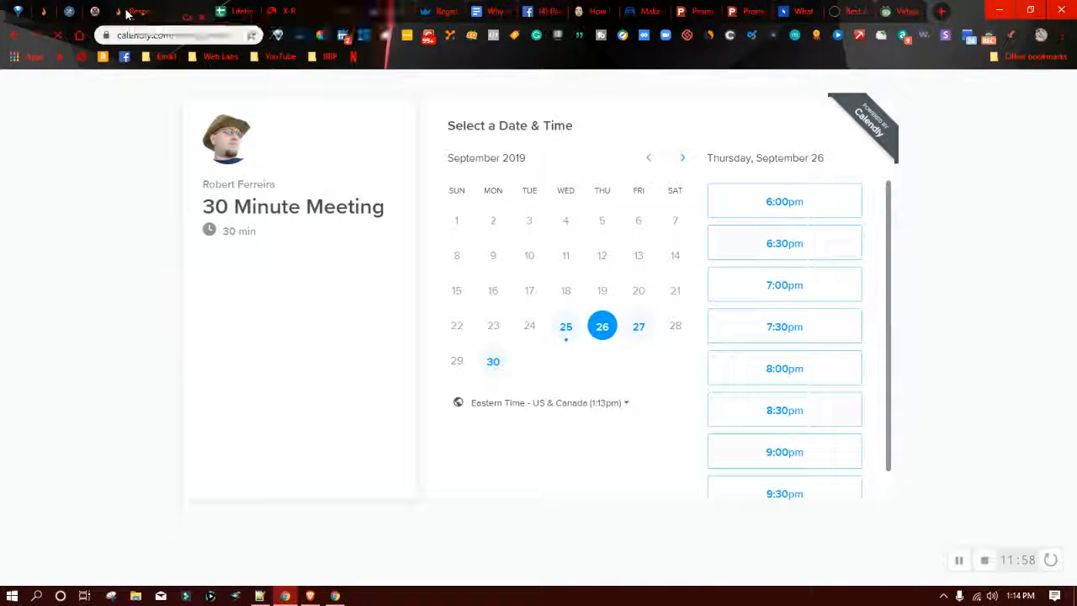
left_click(156, 6)
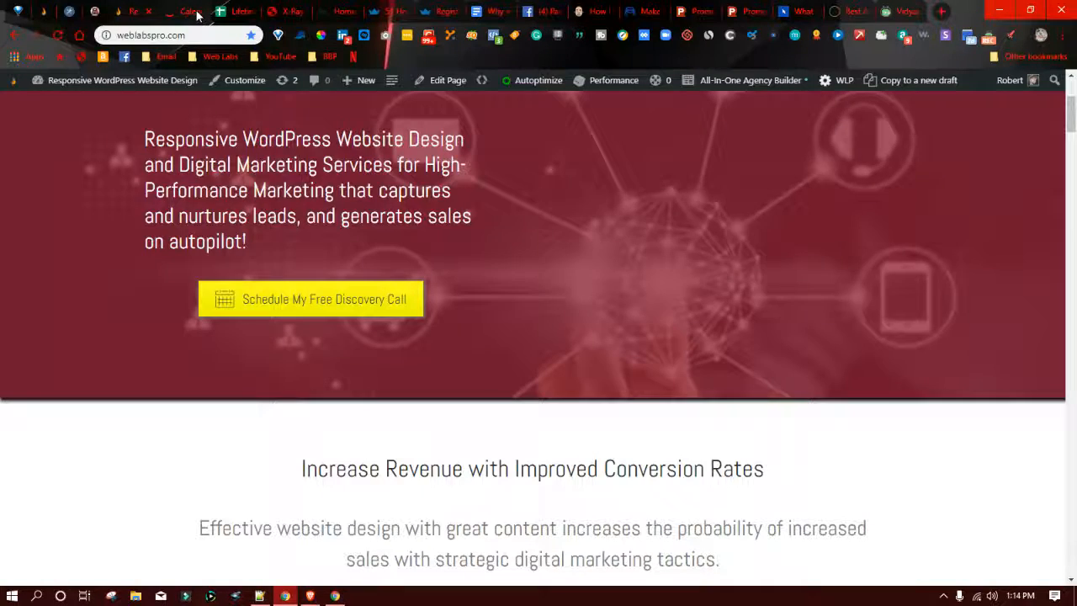
right_click(197, 10)
left_click(235, 139)
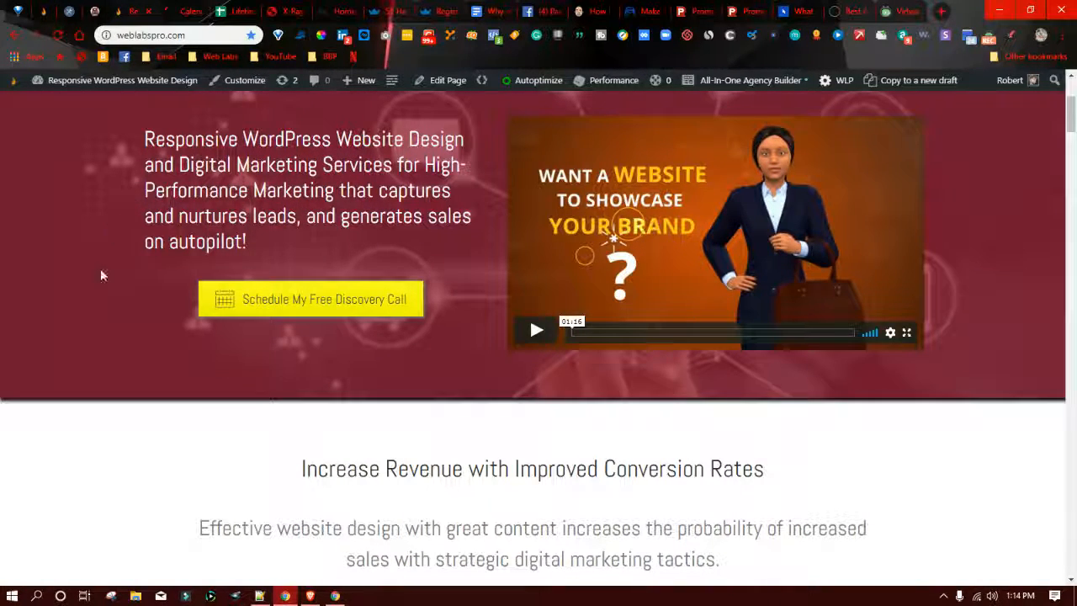
scroll(100, 268, "up", 3)
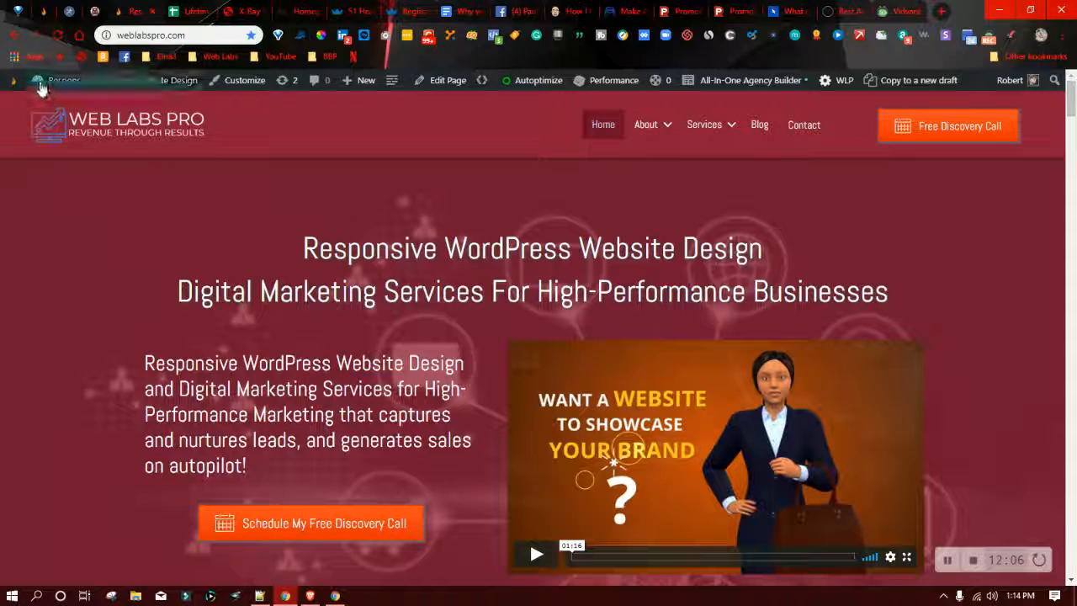
Step: Look through the WordPress admin toolbar, including the site testing tools, the site management entries and the WLP shortcuts
mouse_move(12, 84)
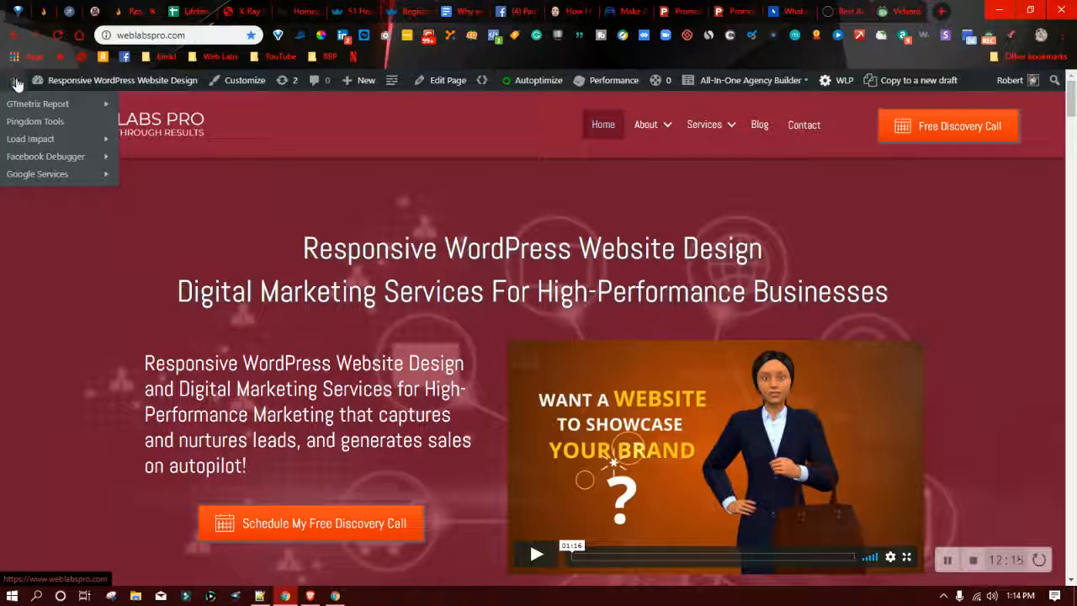
mouse_move(76, 81)
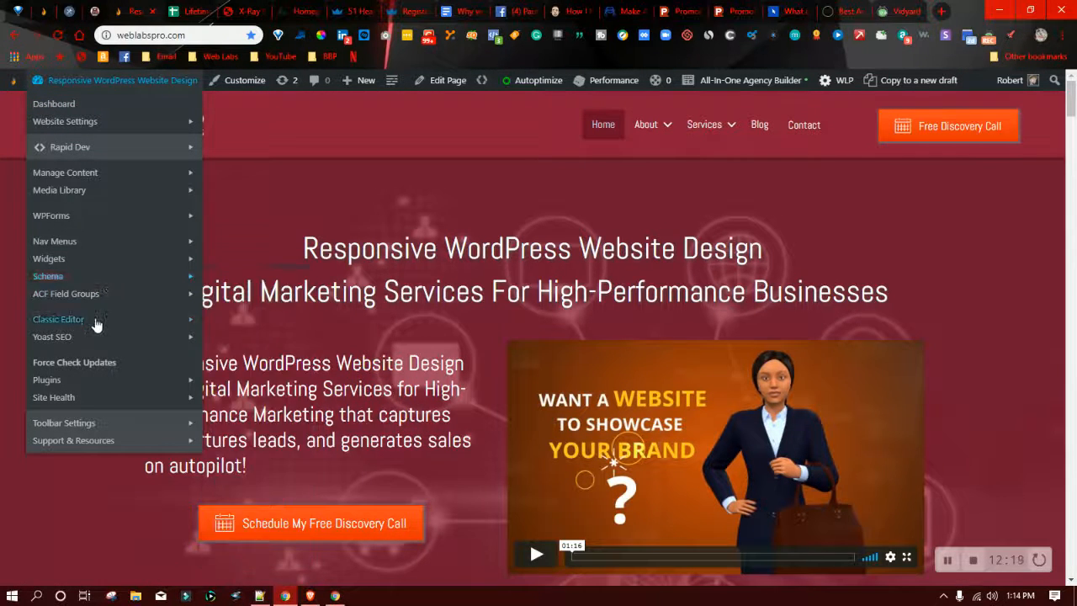
mouse_move(84, 338)
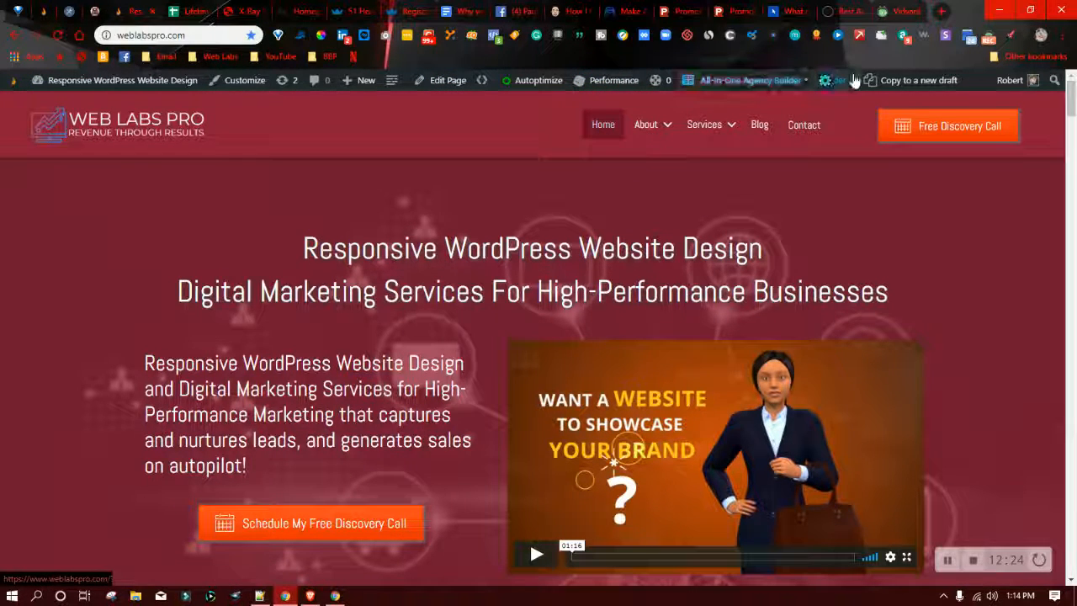
mouse_move(835, 107)
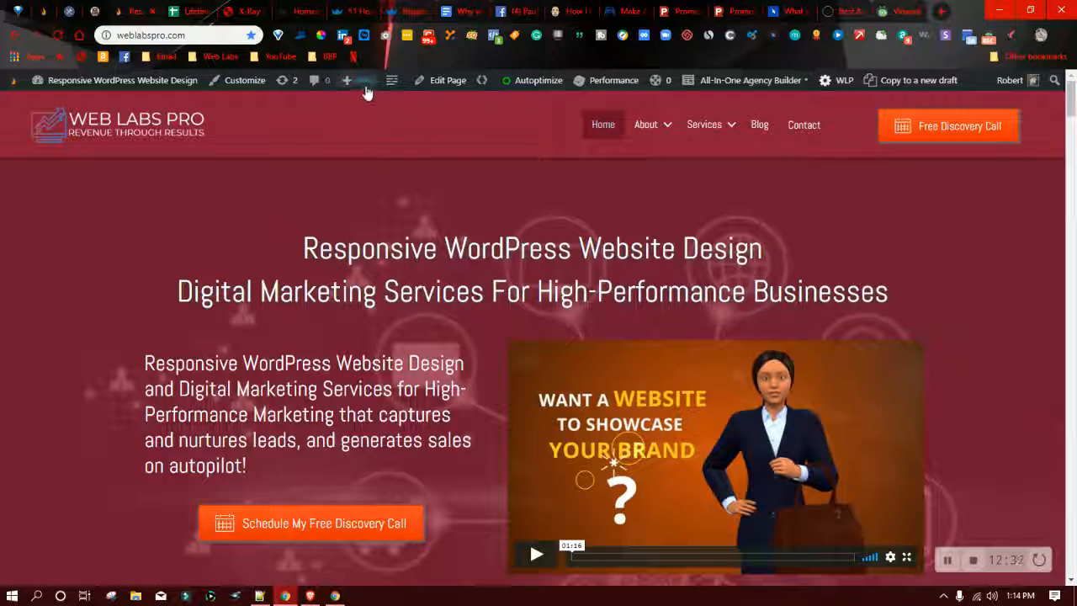
mouse_move(362, 87)
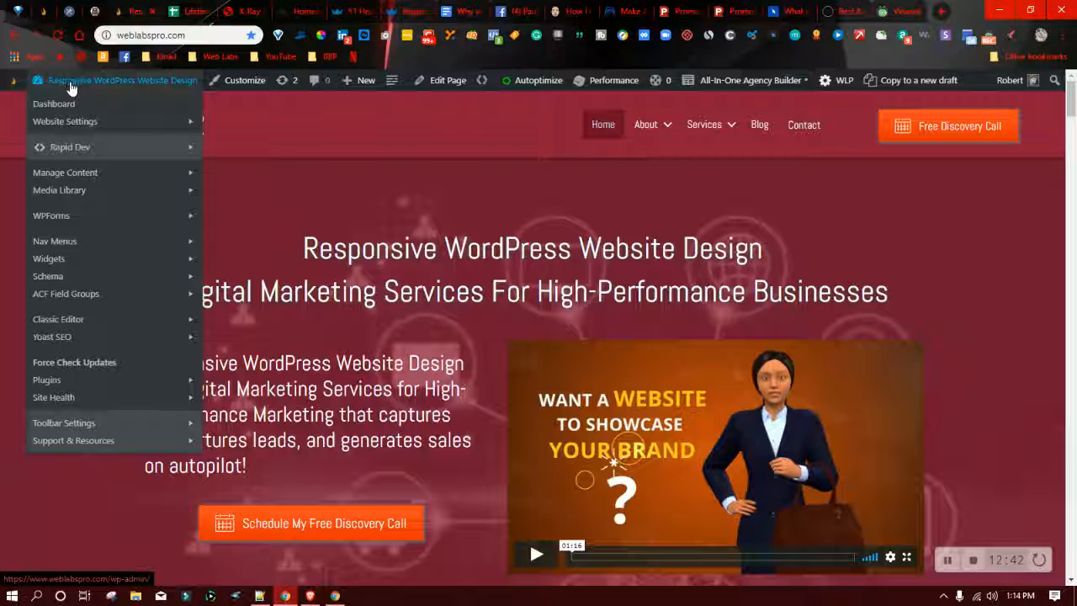
Step: Open the WordPress navigation menu editor and load the Admin Toolbar (Site Toolbar Menu) for editing
left_click(61, 242)
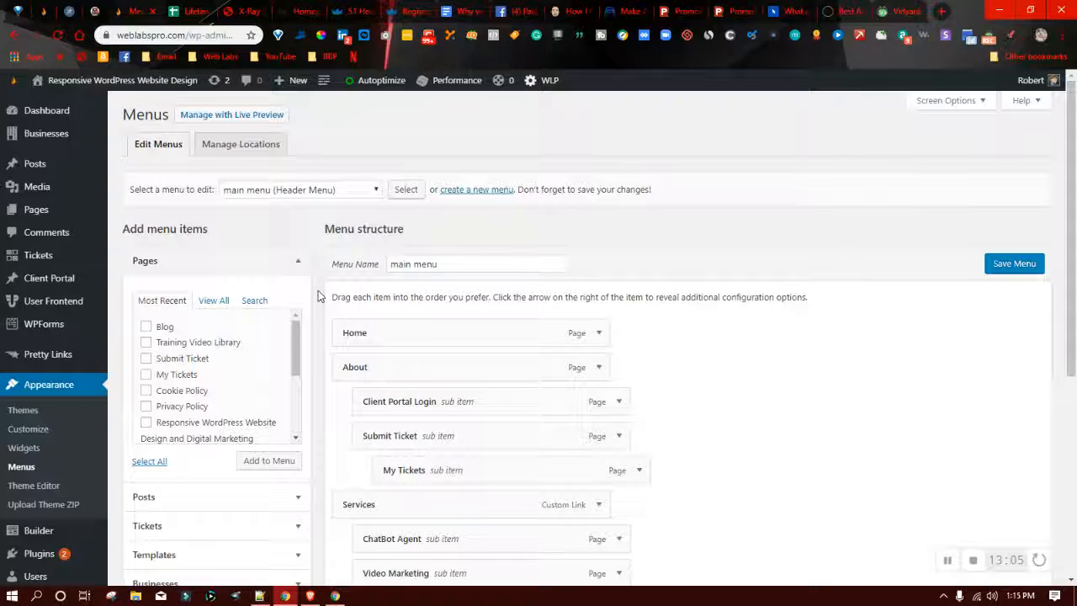
scroll(319, 296, "down", 3)
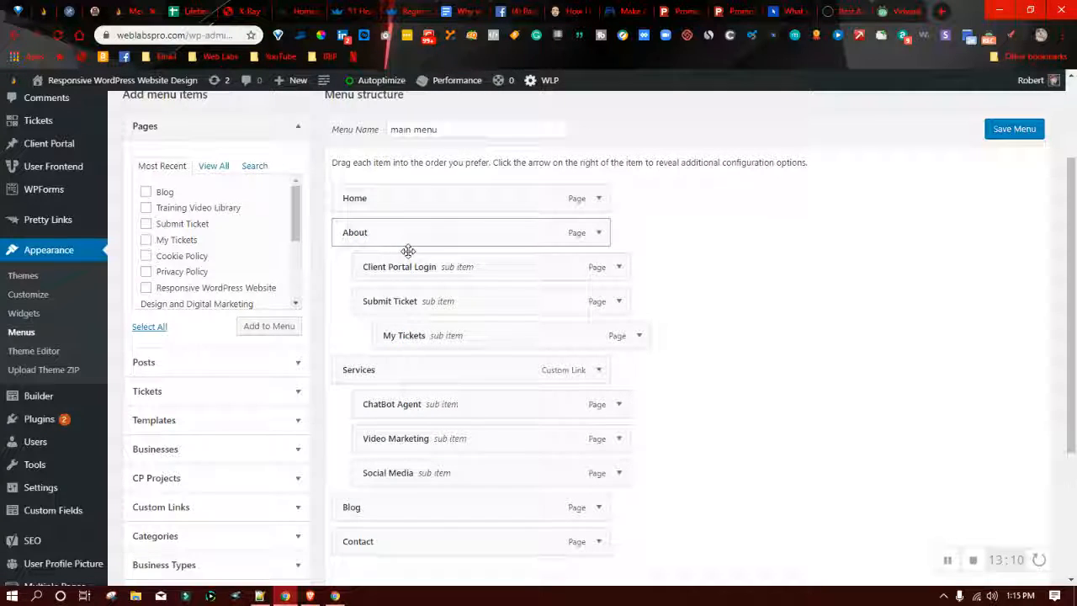
scroll(408, 251, "up", 3)
left_click(308, 189)
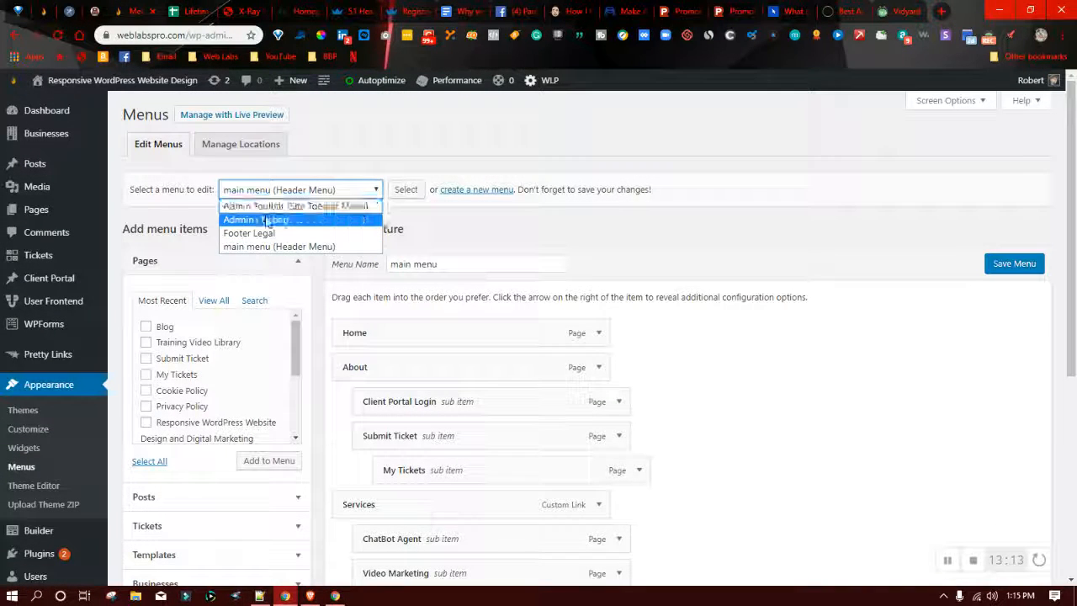
left_click(266, 207)
left_click(406, 191)
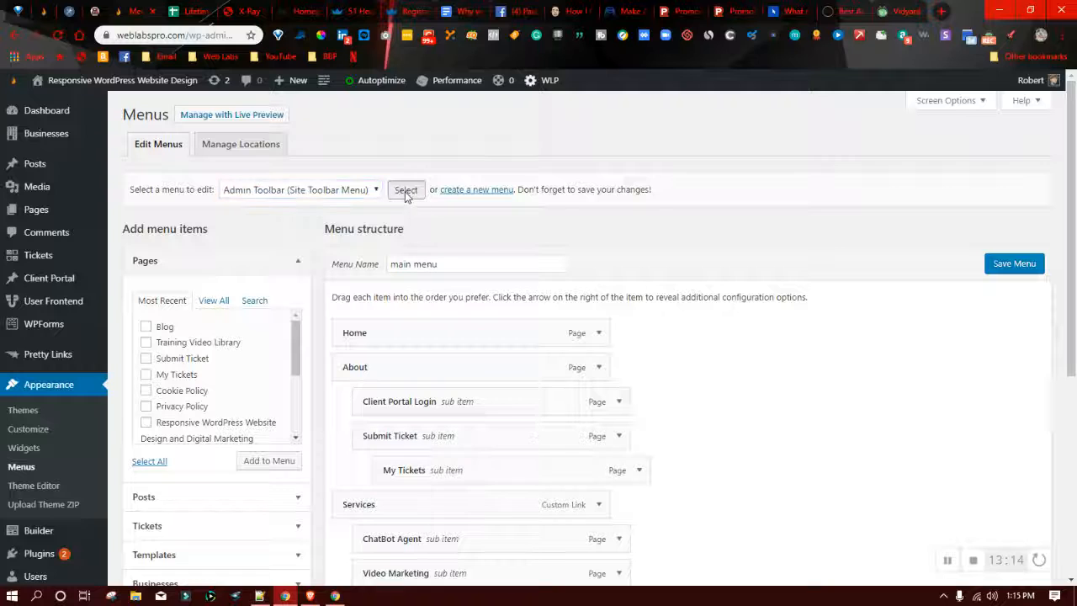
mouse_move(532, 81)
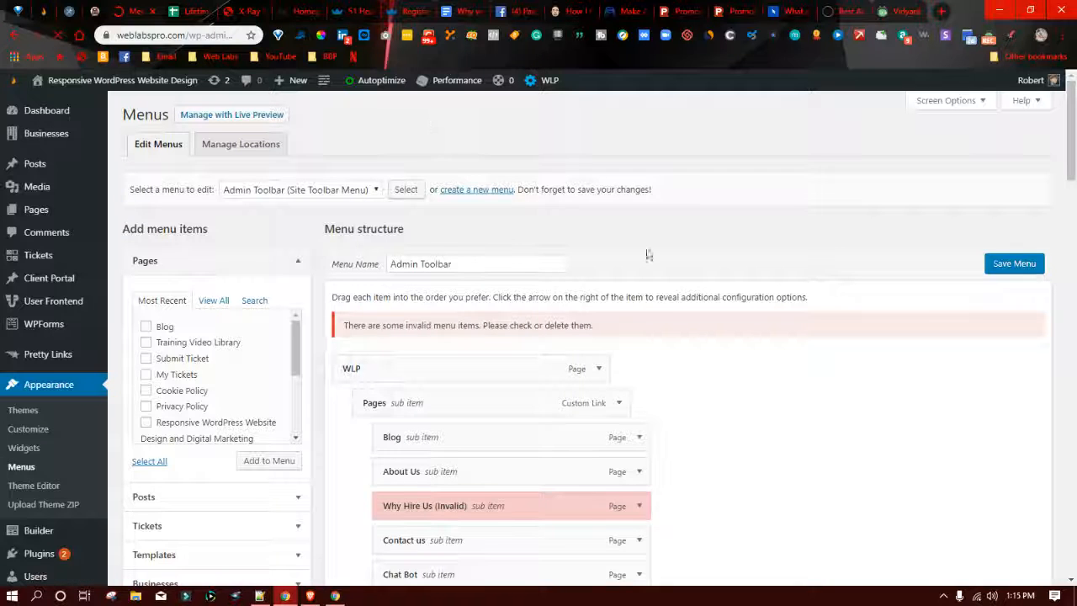
Step: Remove the invalid Why Hire Us item from the Pages group of the Admin Toolbar menu
scroll(505, 353, "down", 1)
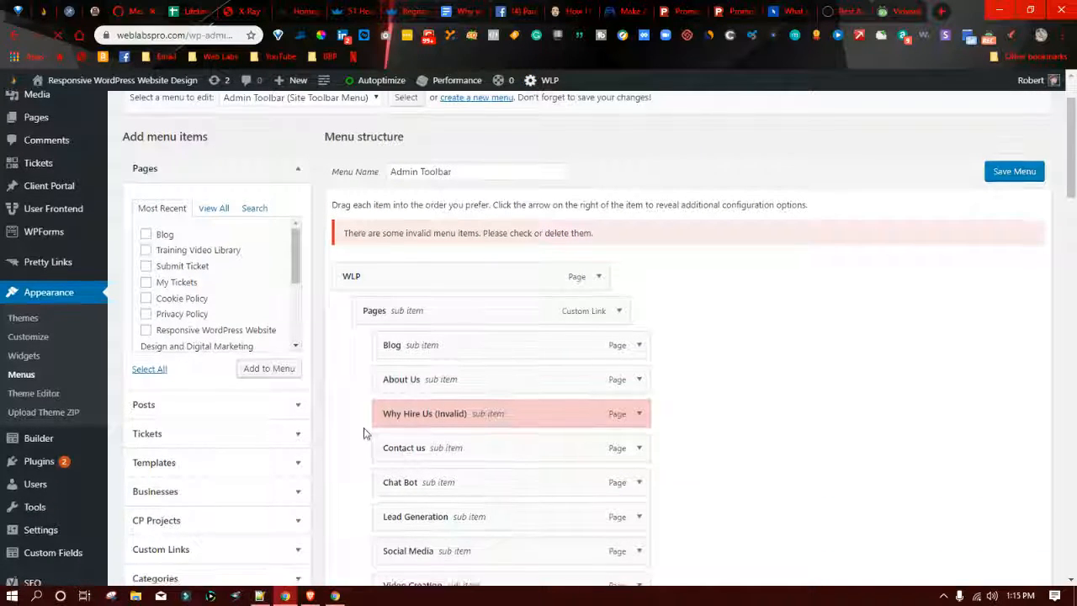
scroll(471, 370, "down", 1)
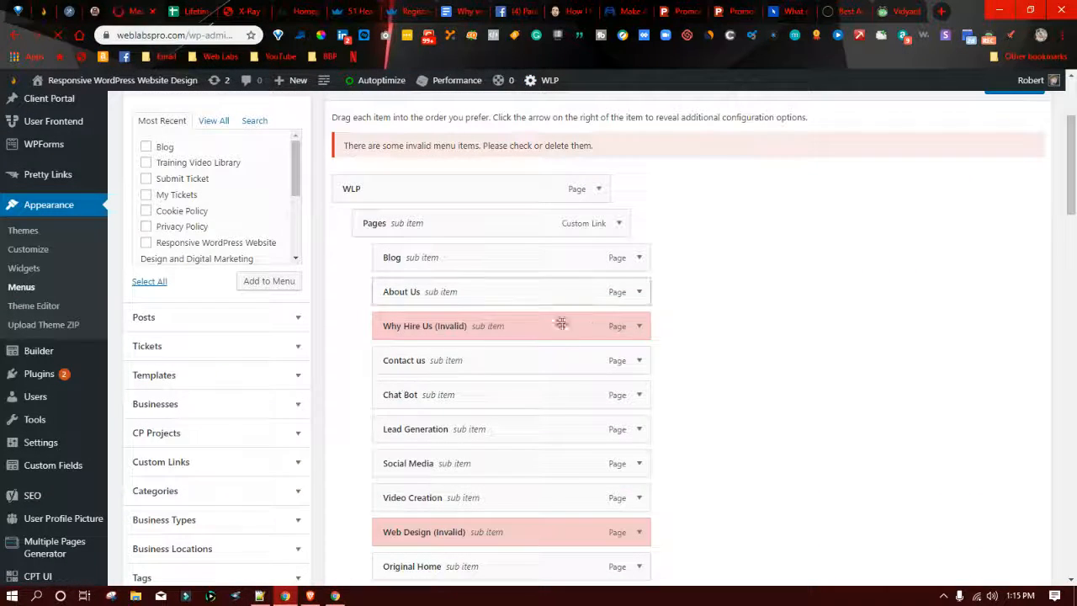
left_click(640, 330)
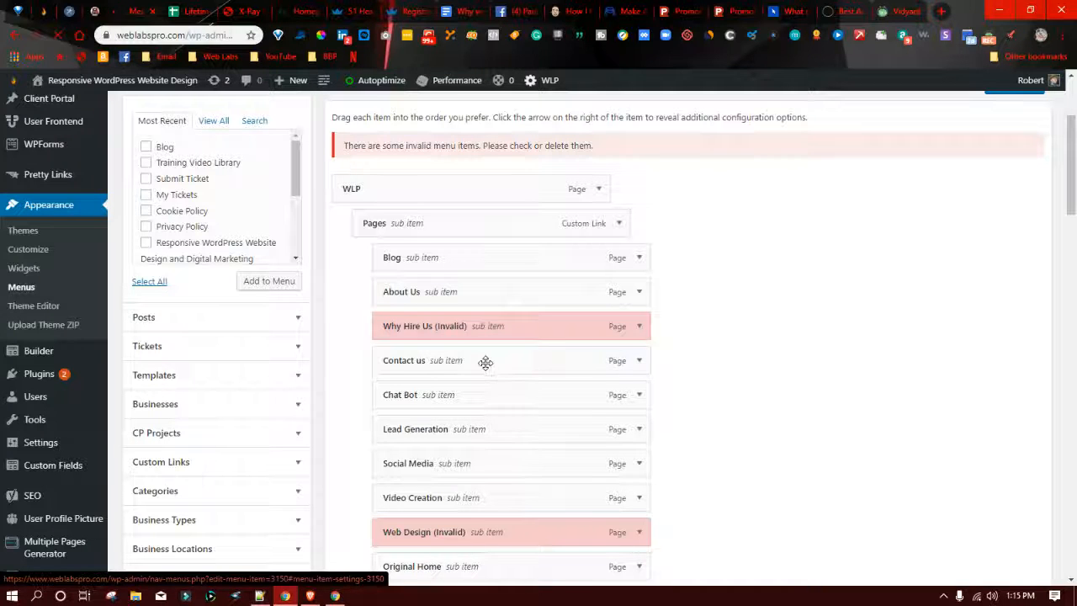
scroll(485, 363, "down", 3)
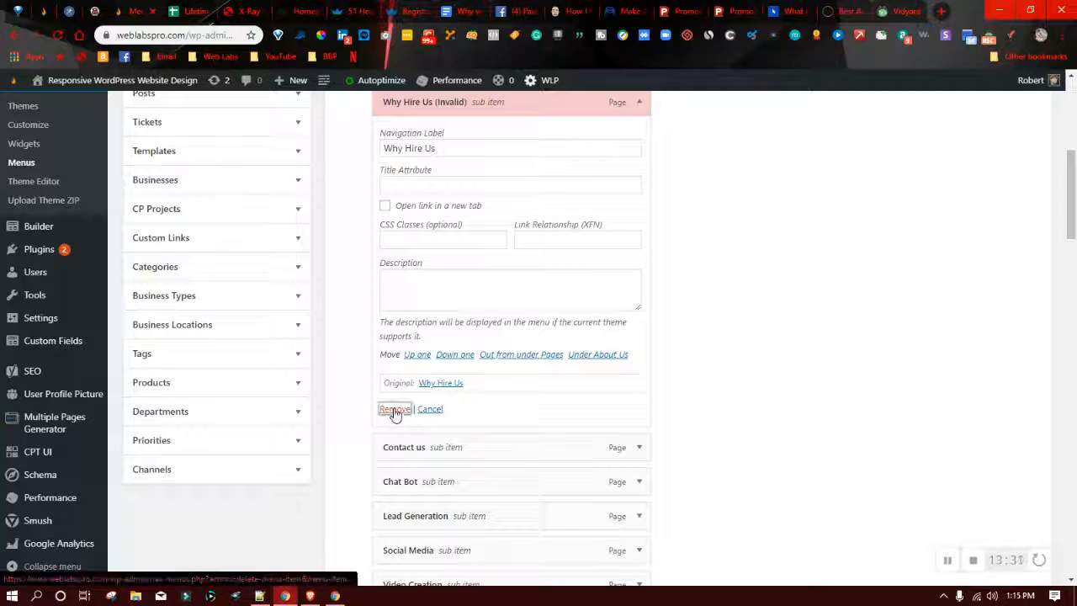
left_click(394, 409)
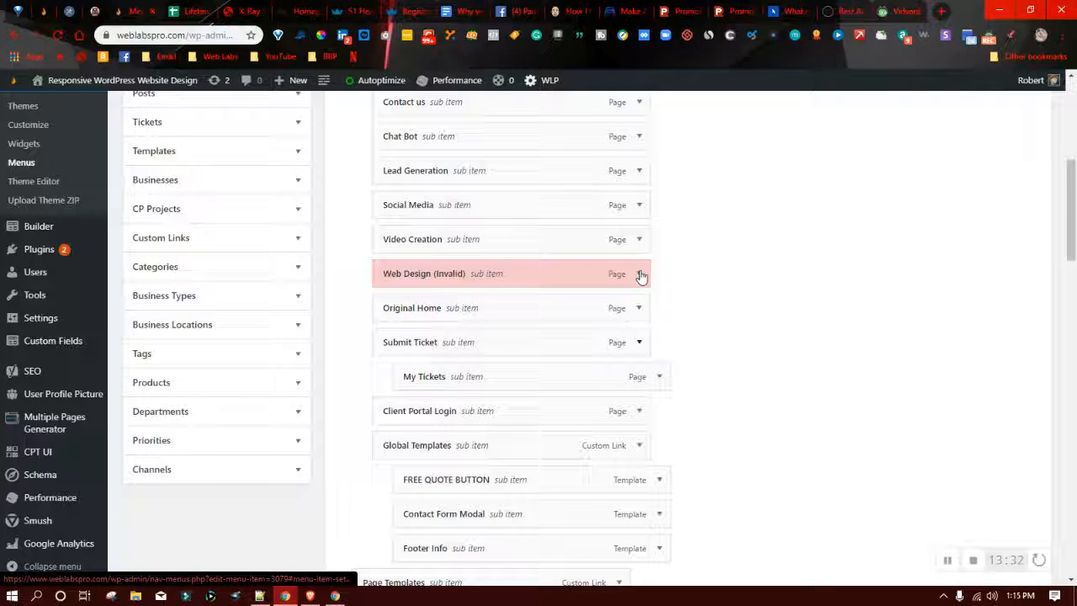
Step: Remove the invalid Web Design item from the Pages group
left_click(641, 274)
scroll(388, 480, "down", 1)
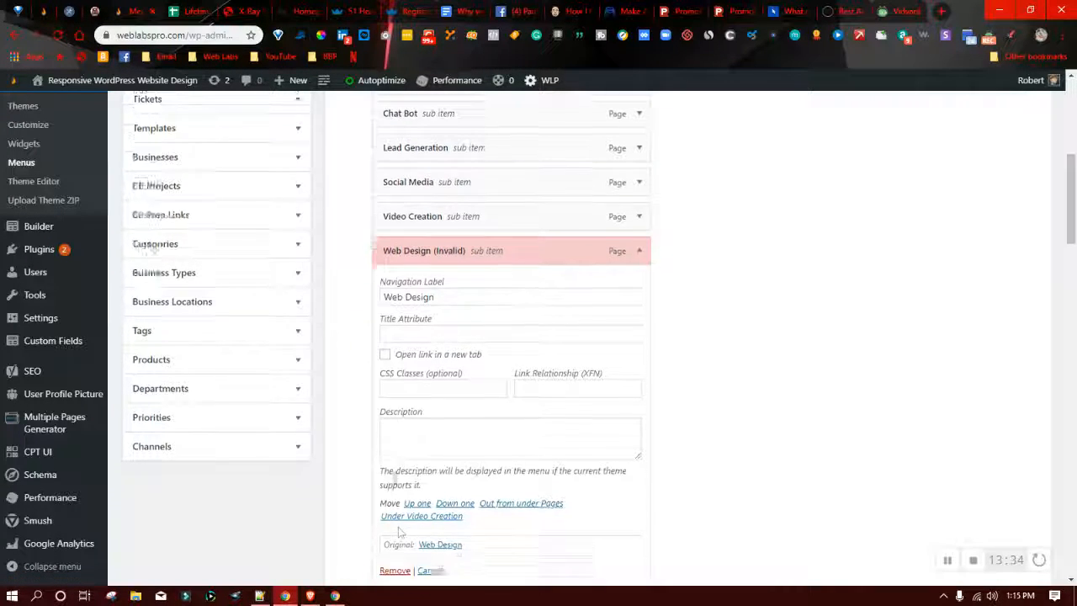
left_click(395, 503)
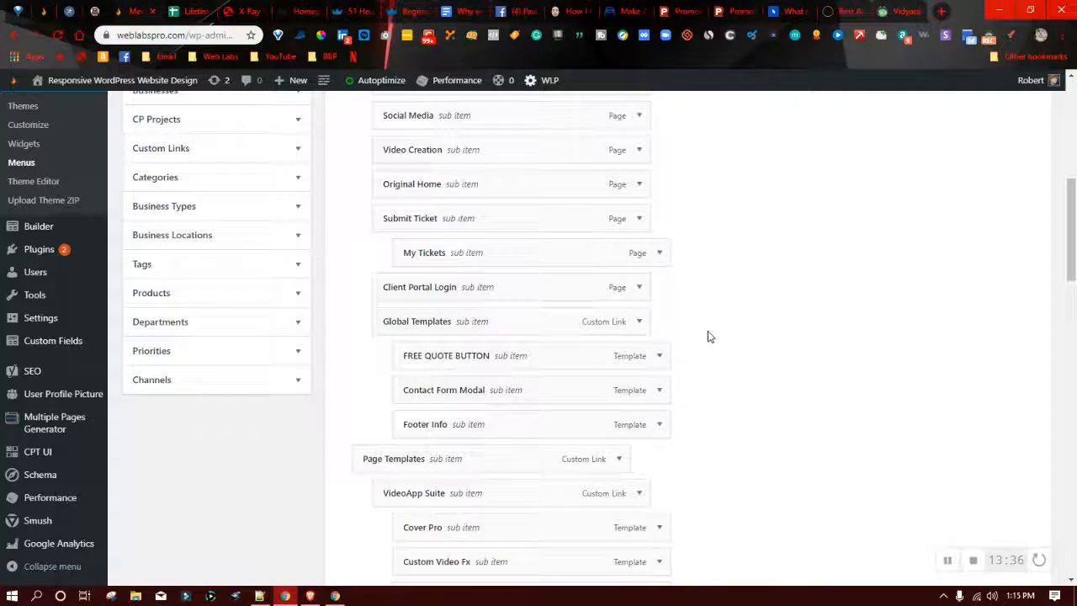
Step: Find the remaining invalid items near the end of the menu and remove Add Business from under Business Listings
scroll(709, 335, "up", 5)
scroll(711, 338, "down", 15)
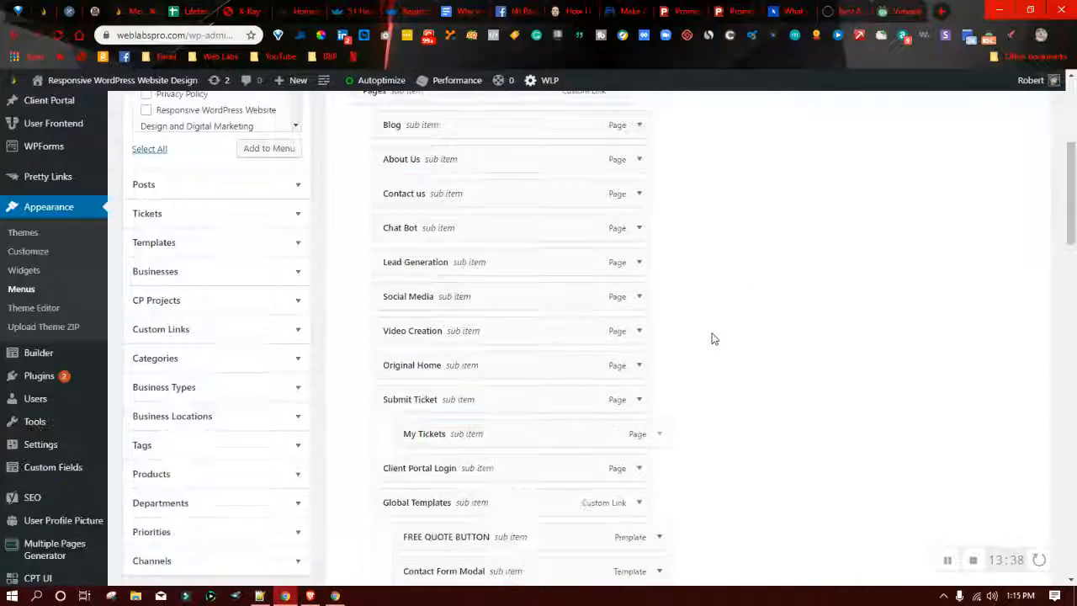
scroll(714, 342, "down", 5)
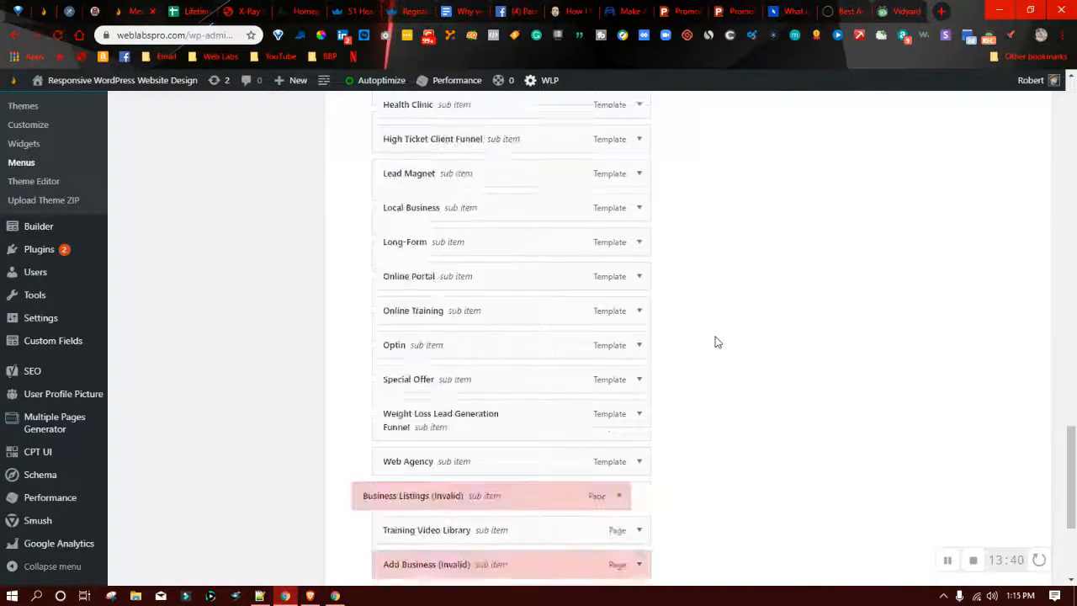
left_click(639, 336)
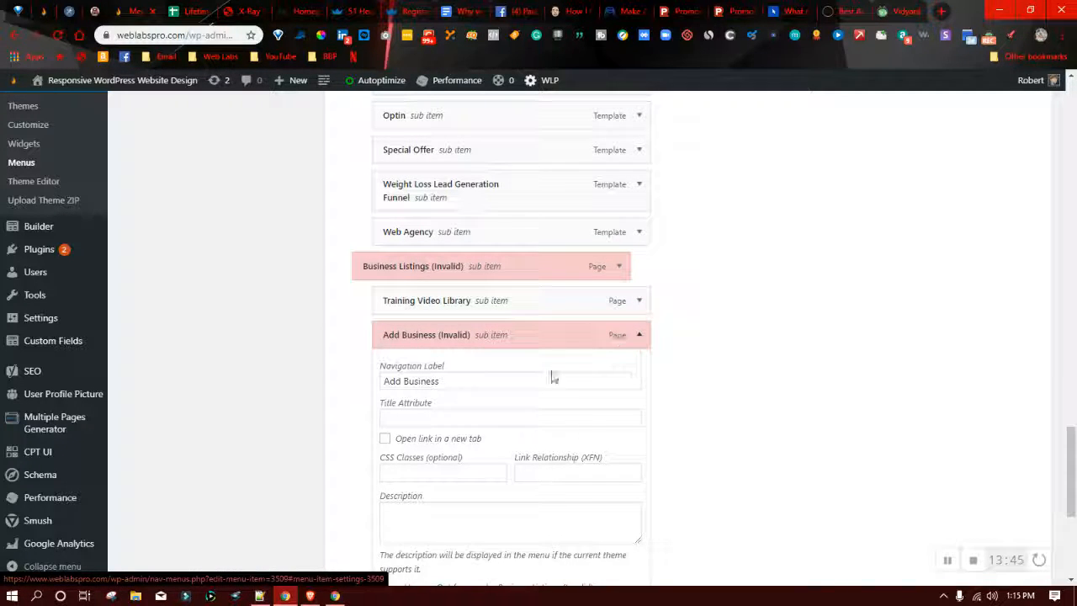
scroll(377, 492, "down", 2)
left_click(395, 520)
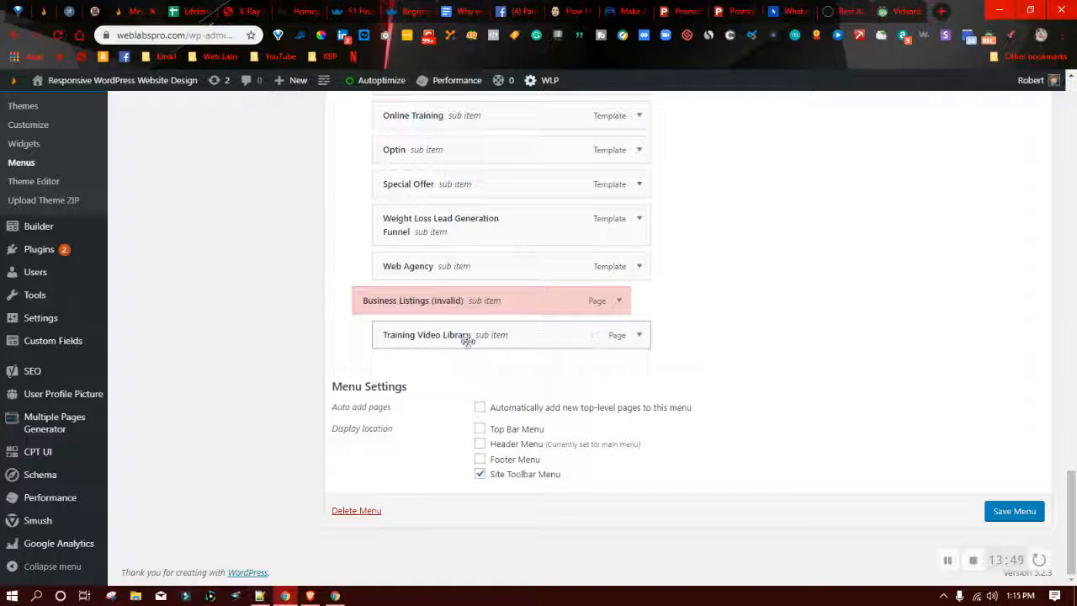
Step: Move Training Video Library above Business Listings as a direct sub item of WLP, and remove the invalid Business Listings item
mouse_move(427, 323)
left_mouse_down()
mouse_move(421, 292)
mouse_move(417, 336)
left_mouse_up()
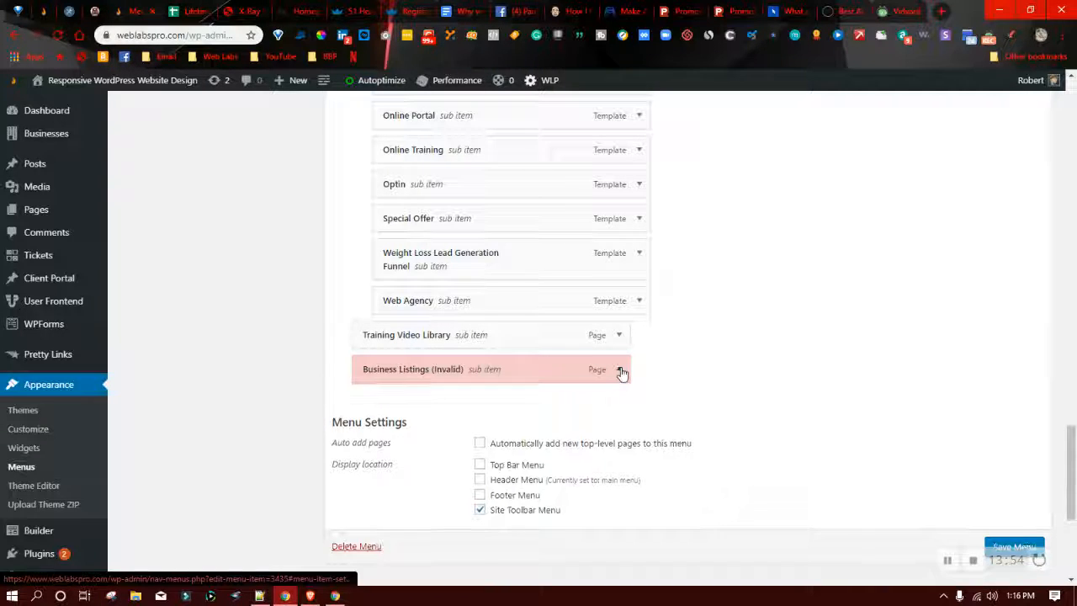
left_click(621, 372)
scroll(400, 454, "down", 2)
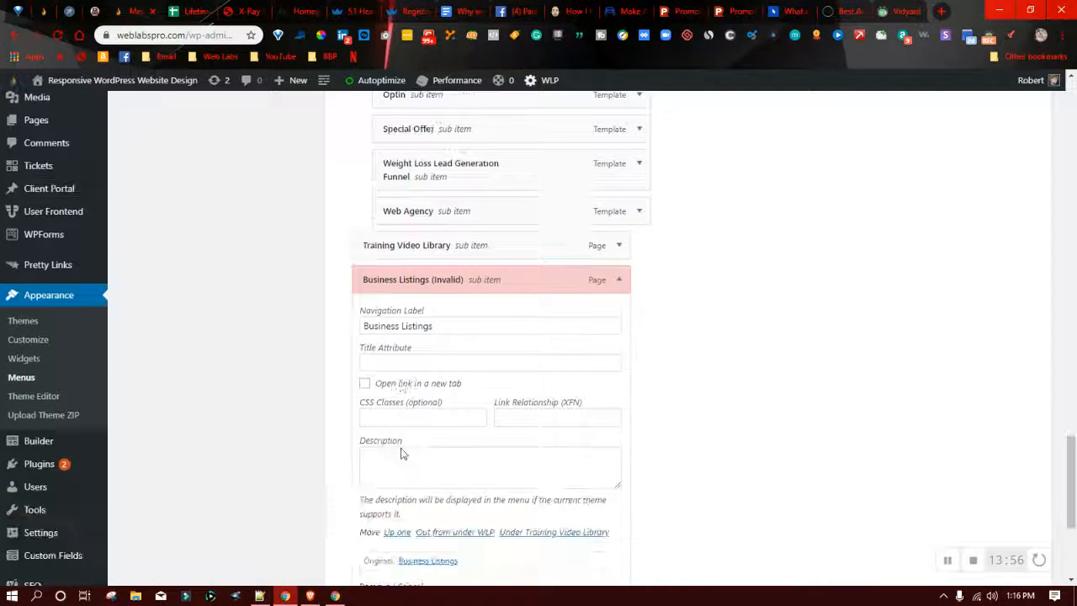
left_click(375, 496)
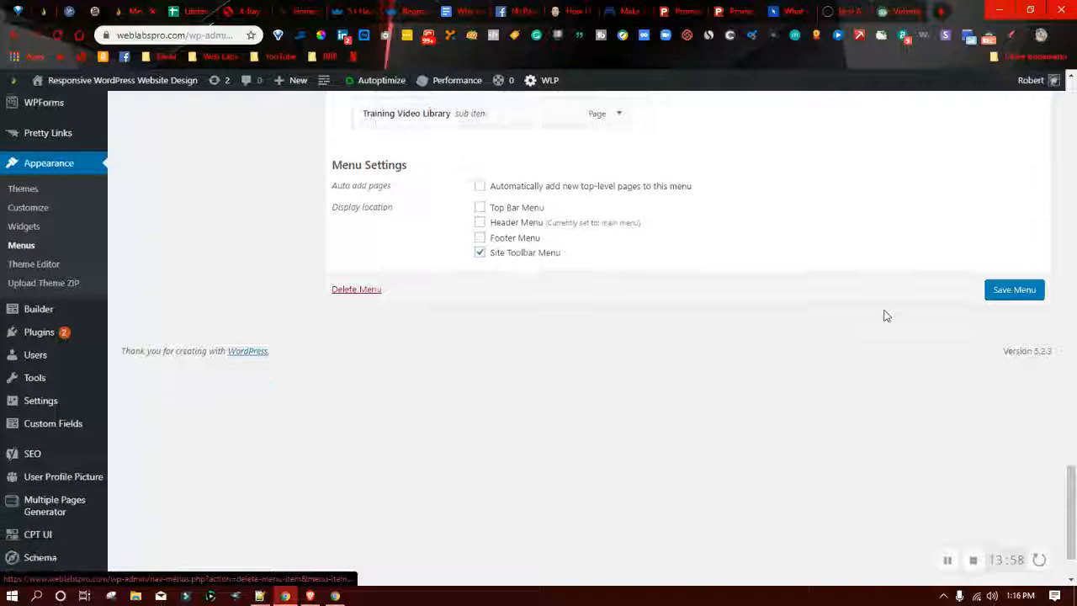
Step: Save the cleaned-up Admin Toolbar menu
scroll(882, 314, "up", 5)
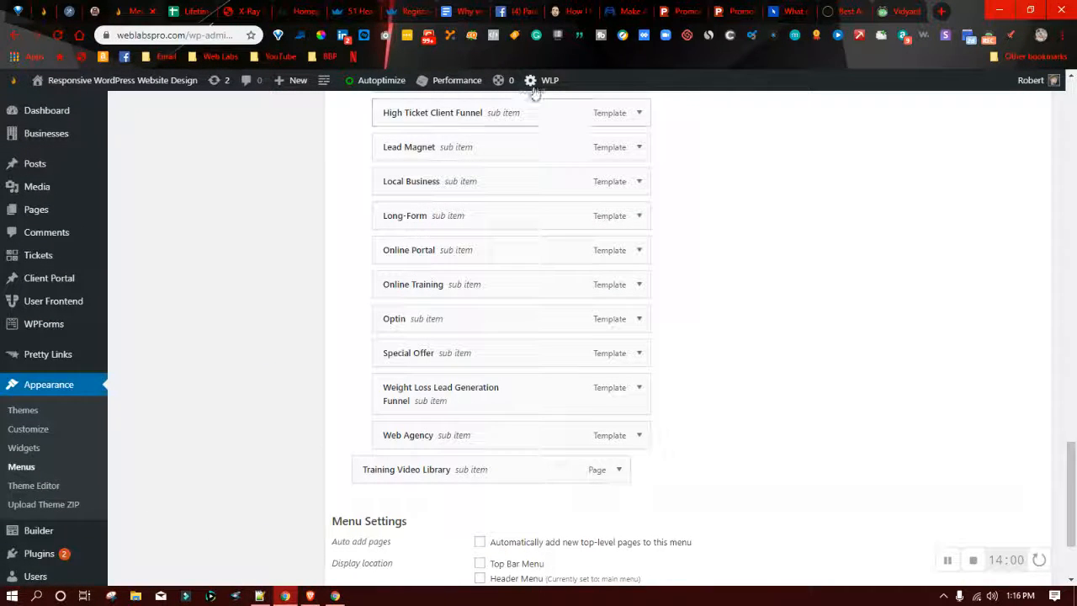
mouse_move(539, 82)
mouse_move(568, 145)
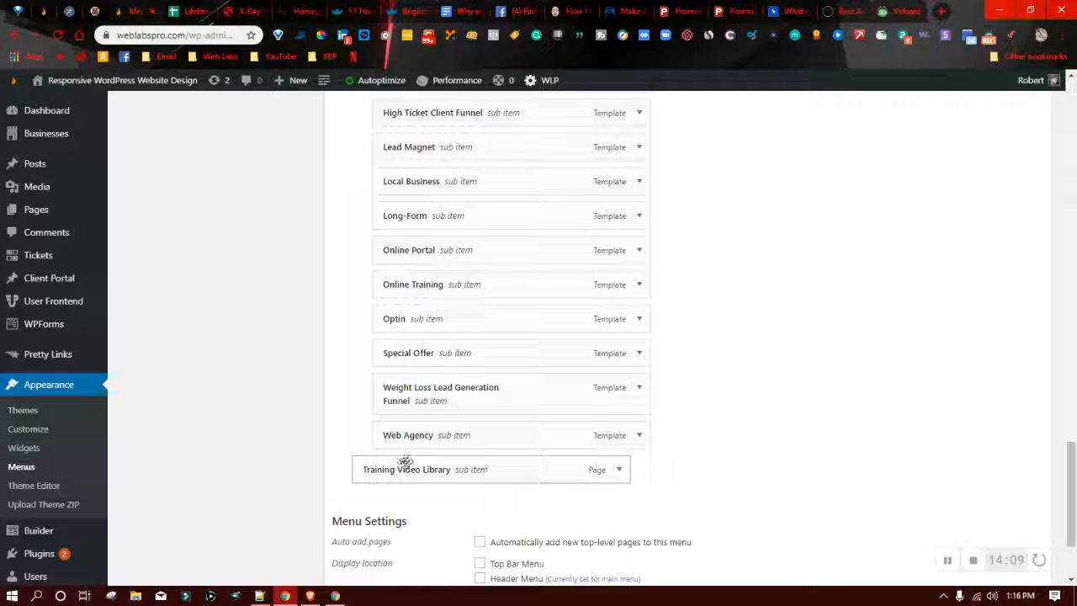
scroll(975, 450, "down", 3)
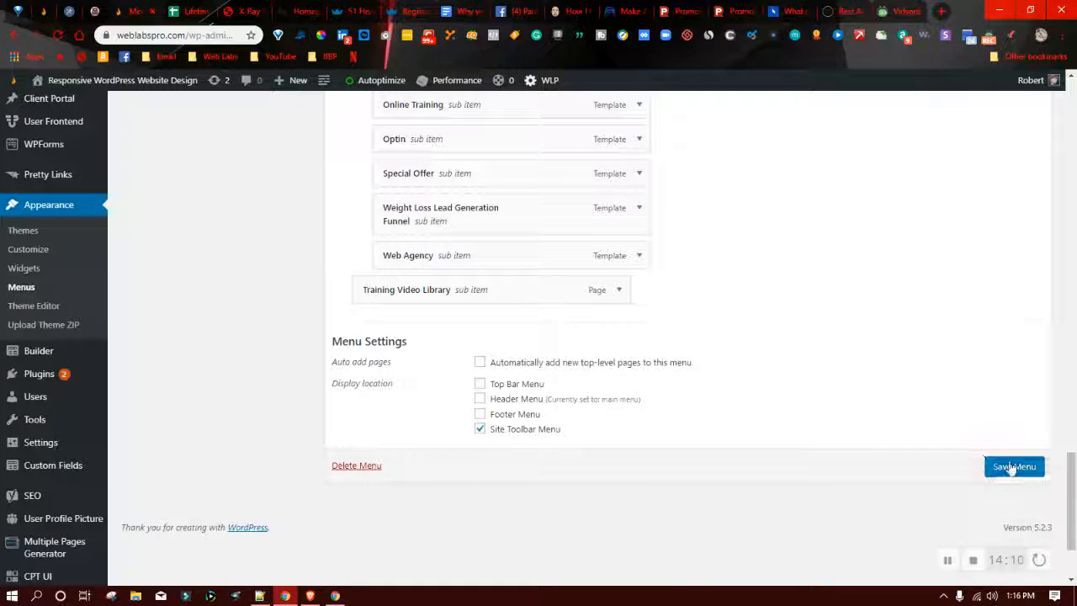
left_click(1014, 466)
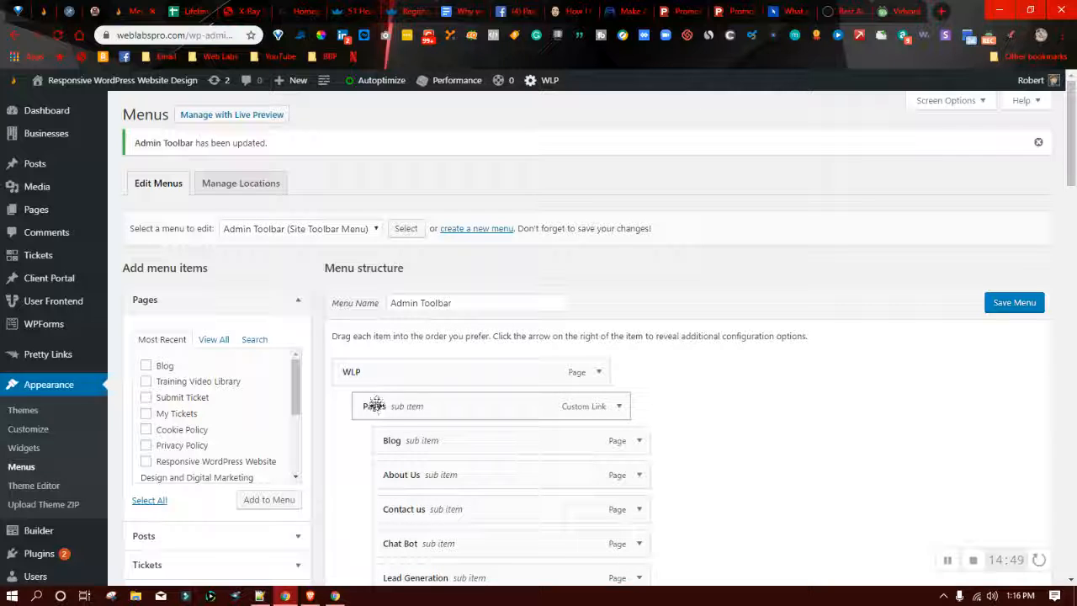
Step: Add a custom link to the Admin Toolbar menu with the URL # and the link text Whatever
scroll(372, 405, "down", 1)
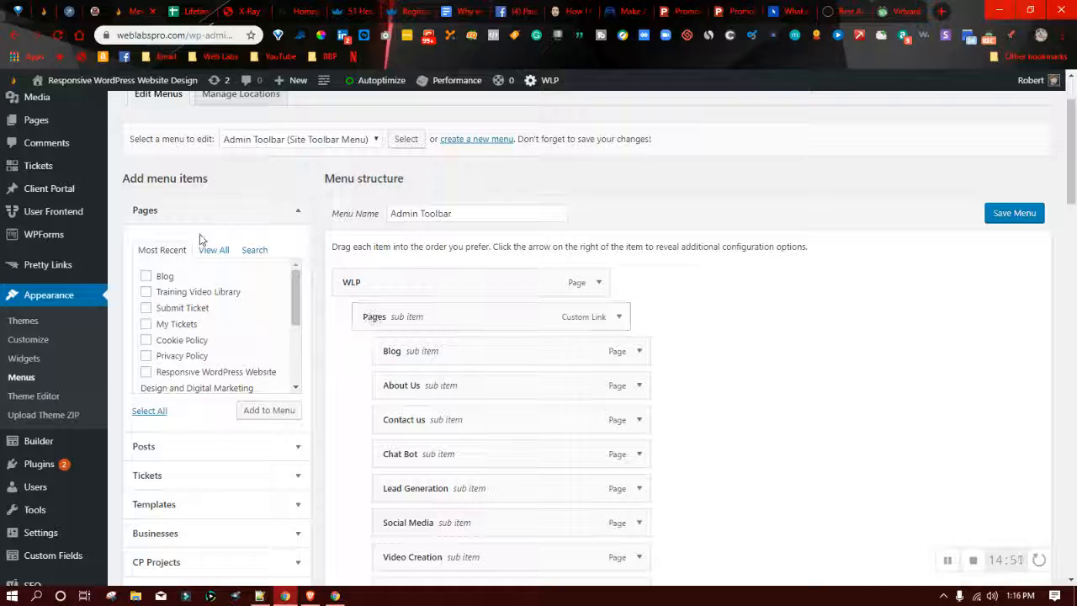
scroll(178, 467, "down", 1)
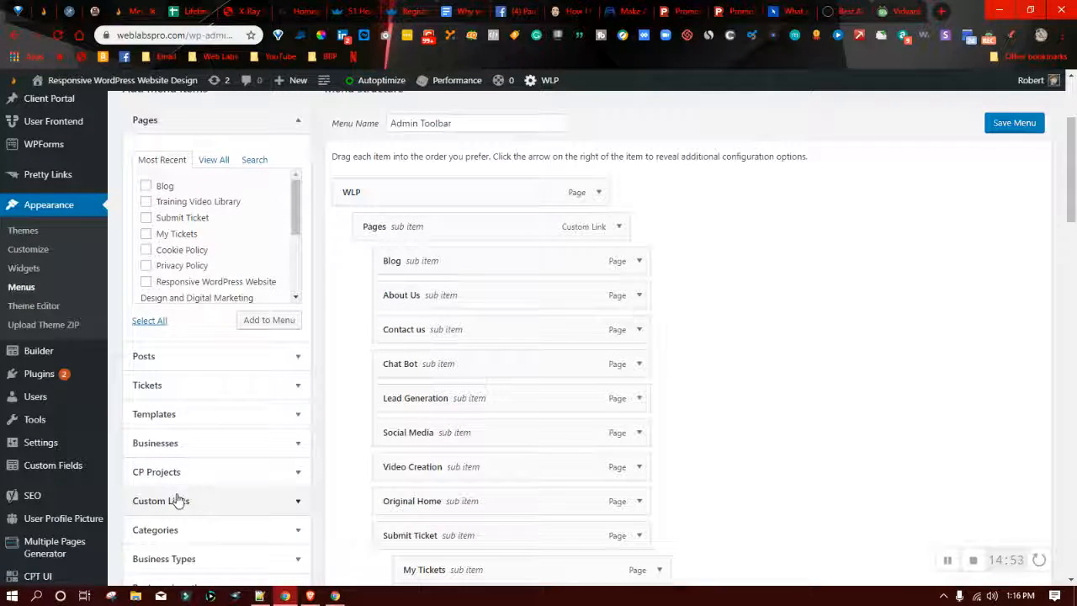
left_click(177, 496)
scroll(265, 403, "down", 1)
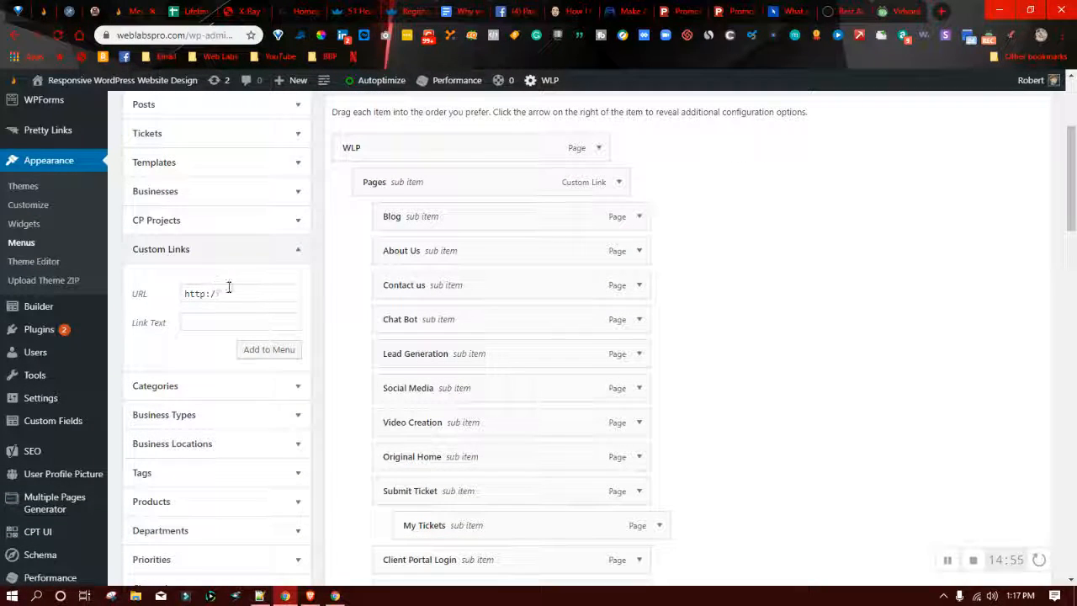
left_click_drag(224, 294, 178, 294)
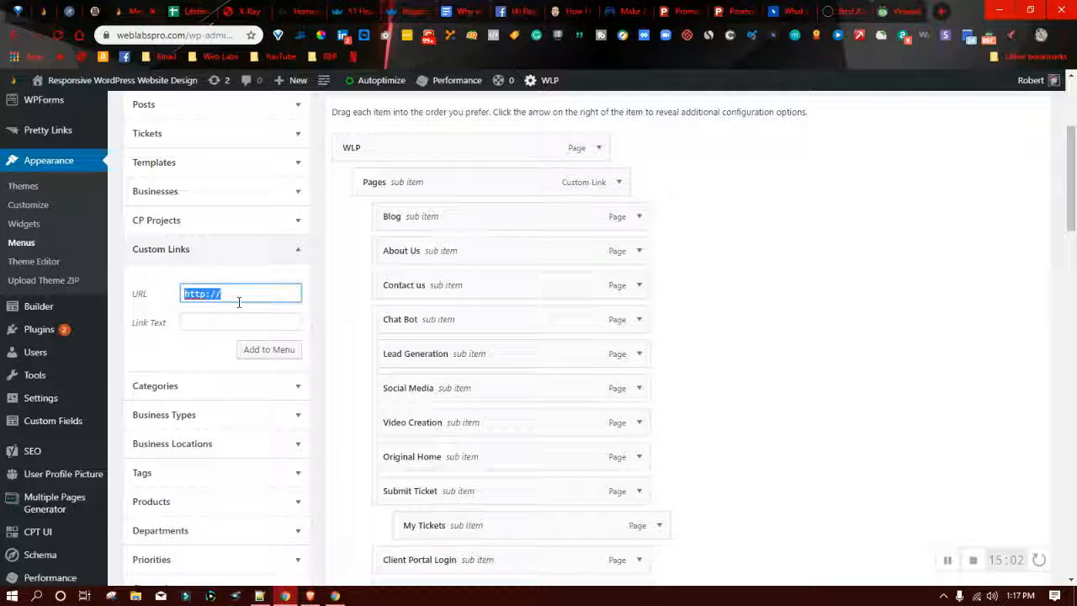
type("#")
key("Tab")
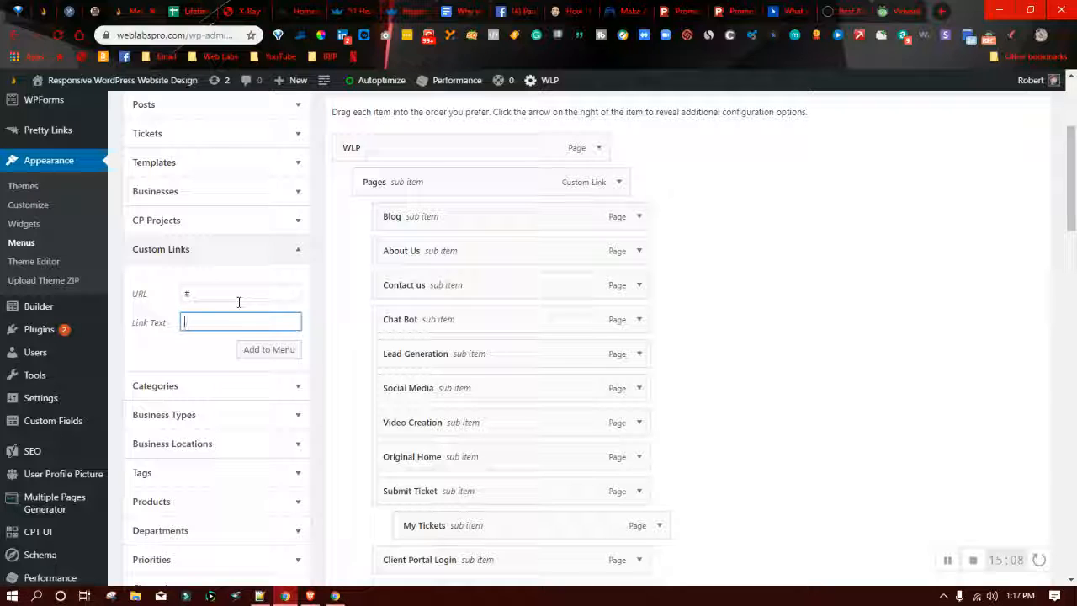
type("Whatever")
left_click(249, 360)
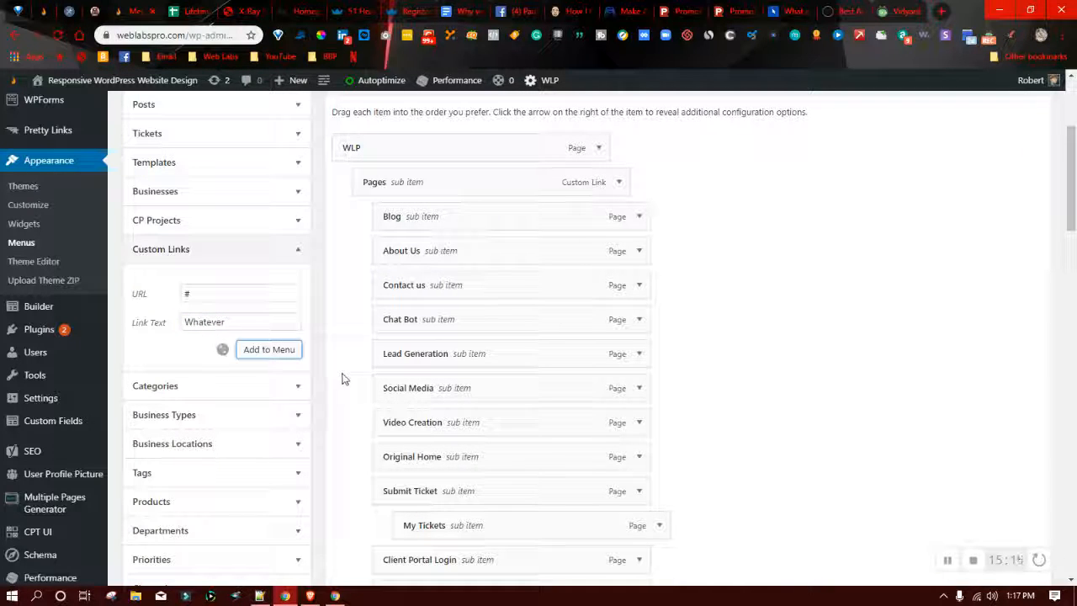
Step: Clear the URL of the Whatever item to make it an unlinked heading, and remove the item from the menu
scroll(341, 378, "down", 15)
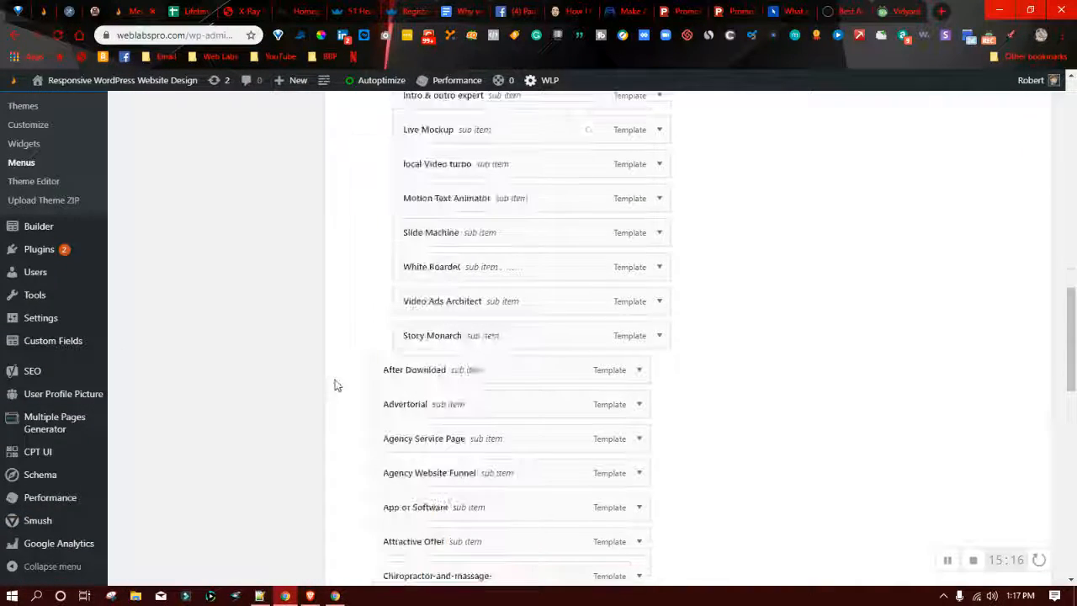
scroll(337, 379, "down", 10)
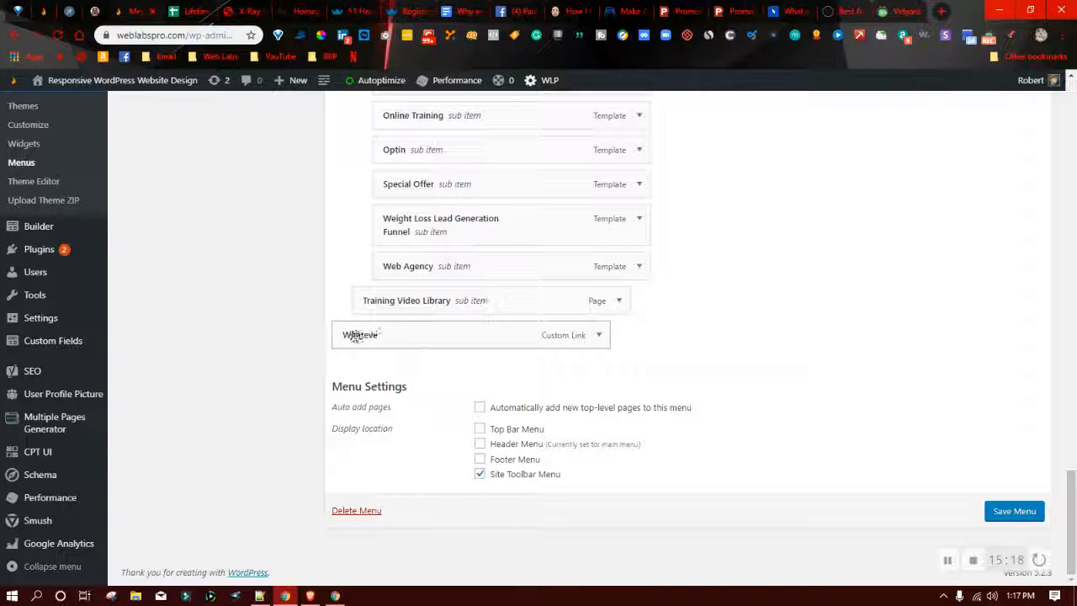
left_click(598, 336)
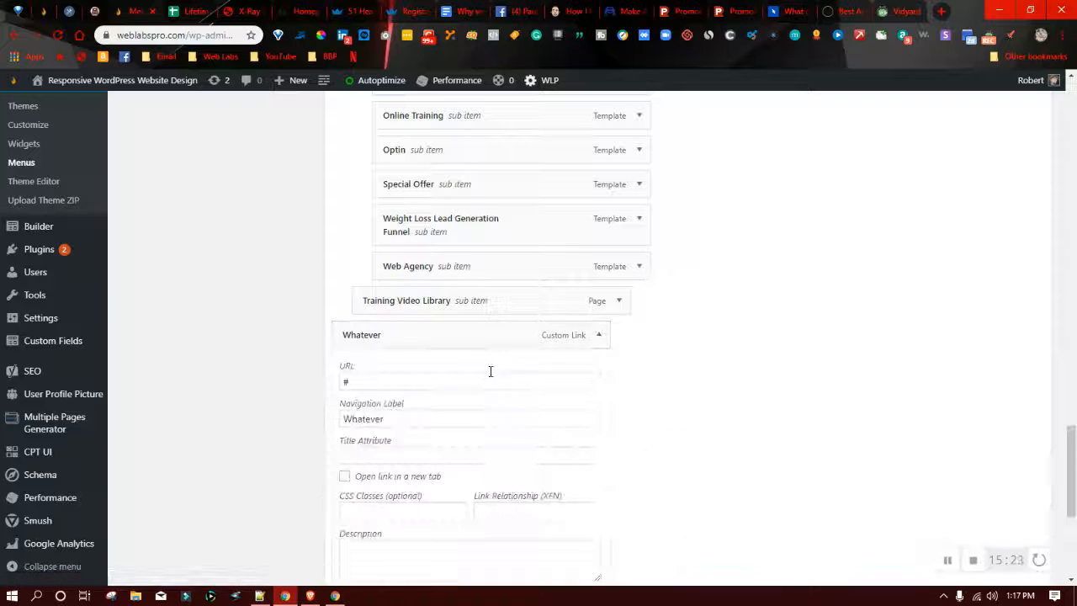
scroll(469, 401, "down", 2)
double_click(357, 242)
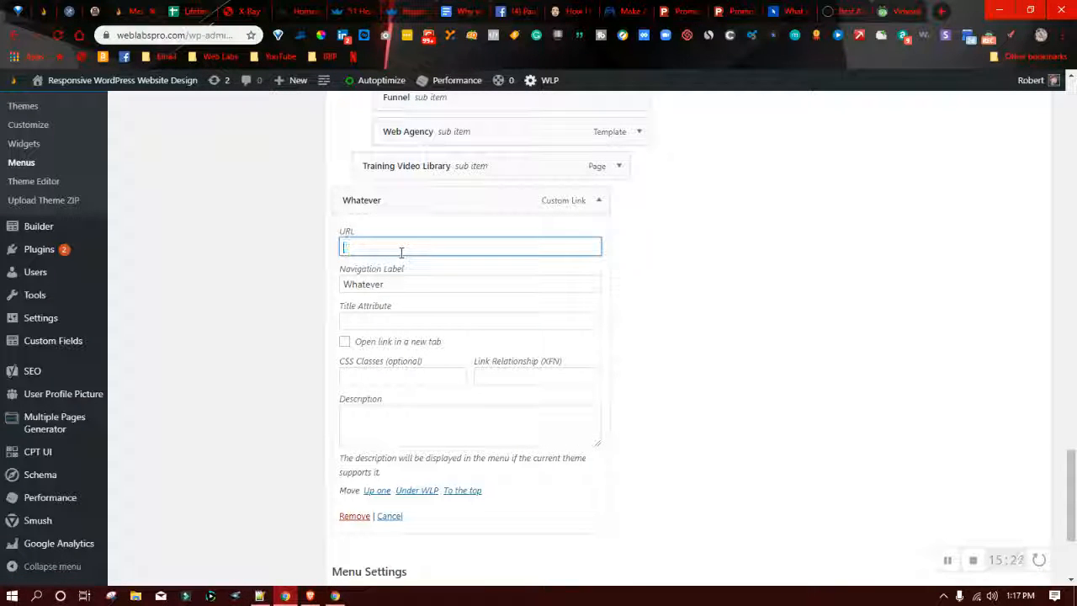
left_click(489, 271)
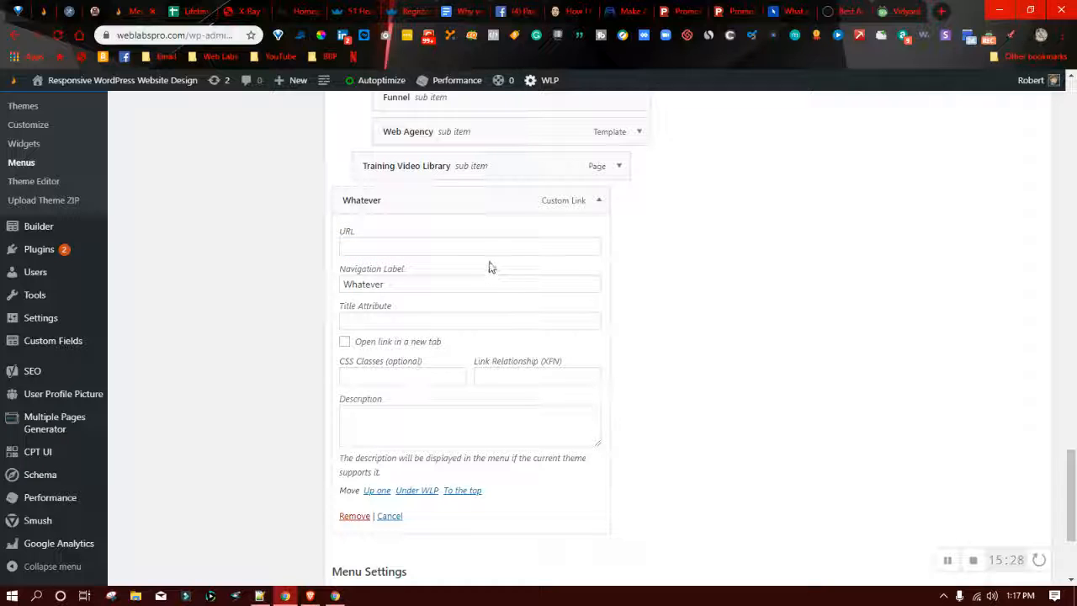
left_click(348, 244)
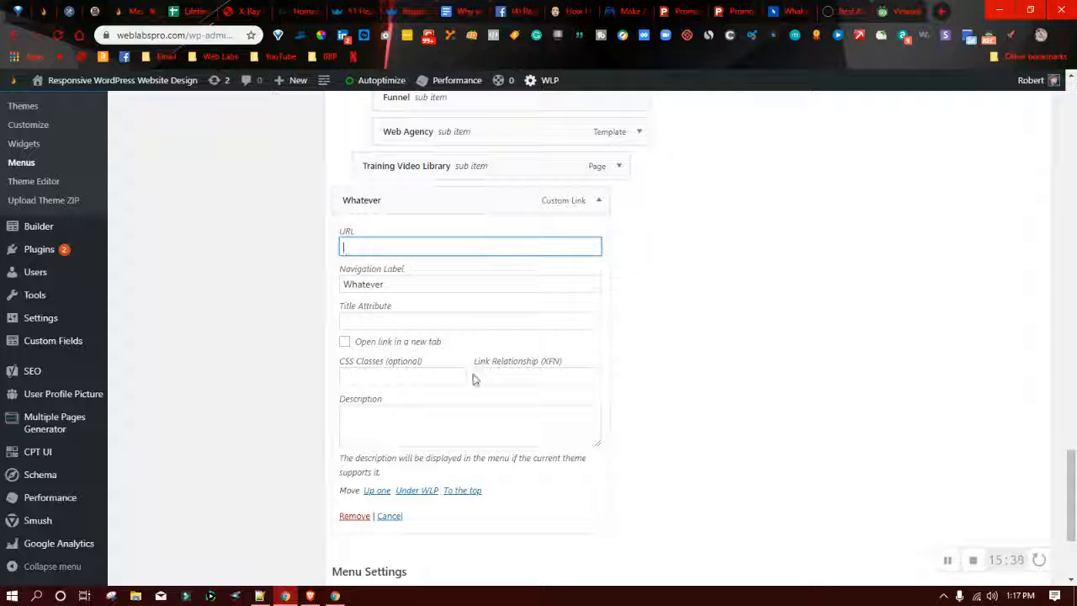
left_click(407, 380)
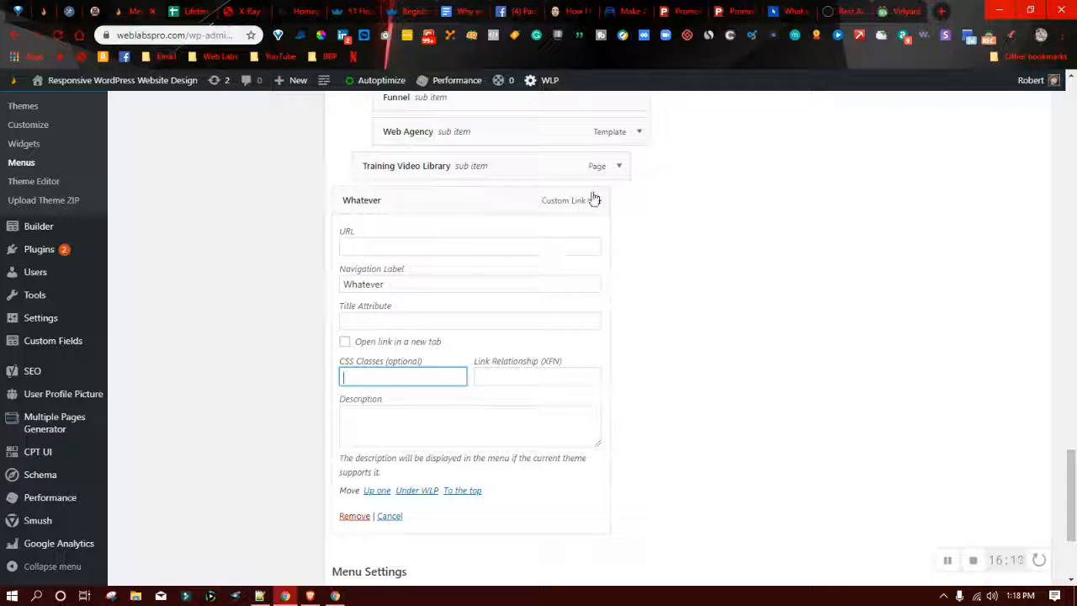
left_click(356, 516)
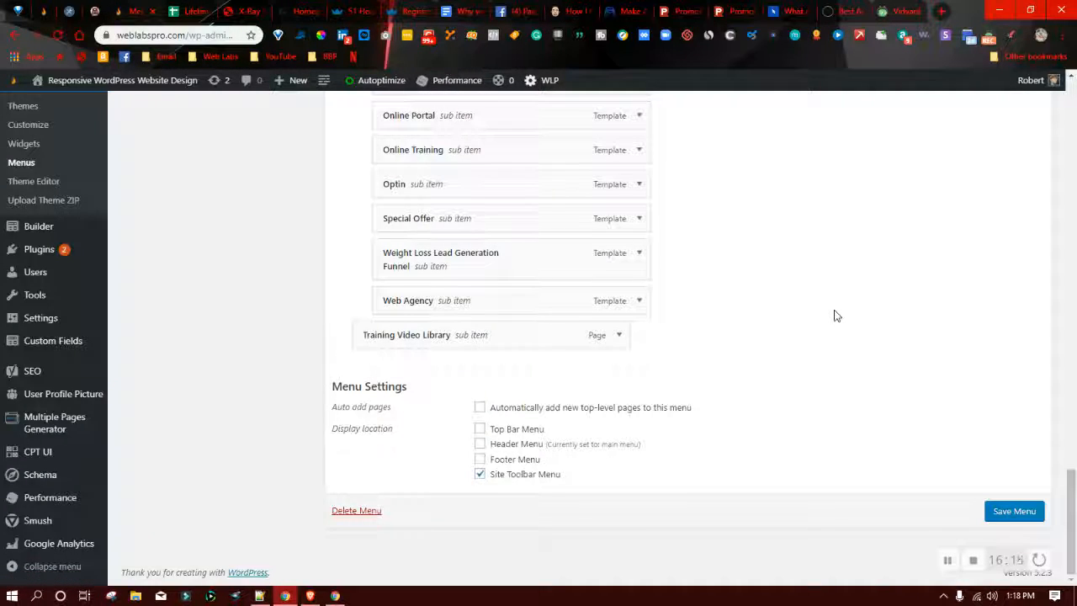
Step: Look through the whole Admin Toolbar menu structure to see how the page and template items are nested under WLP
scroll(835, 315, "up", 15)
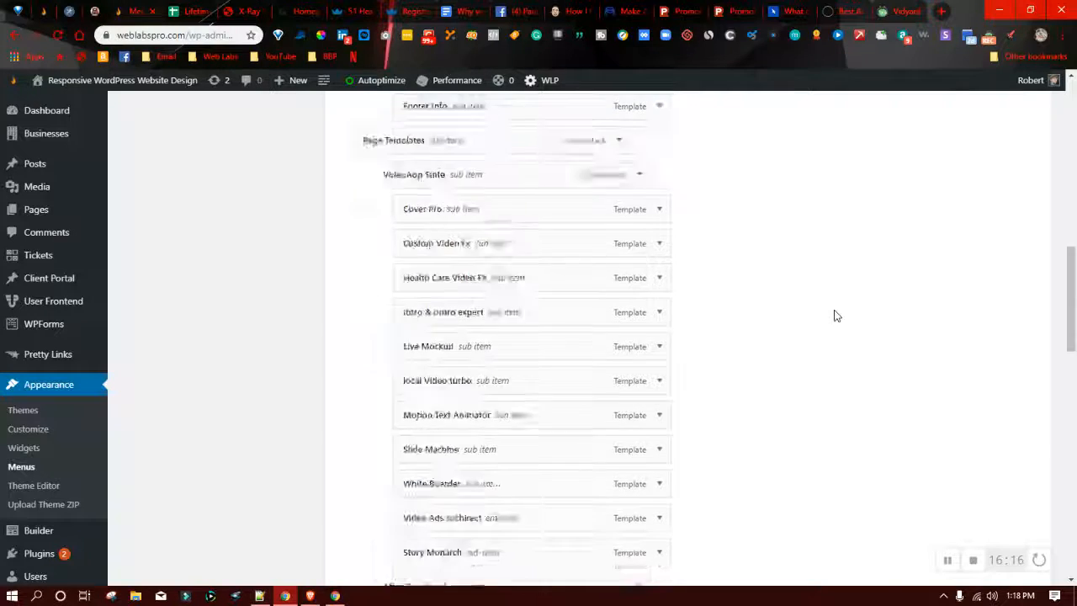
scroll(835, 316, "up", 3)
scroll(800, 305, "down", 3)
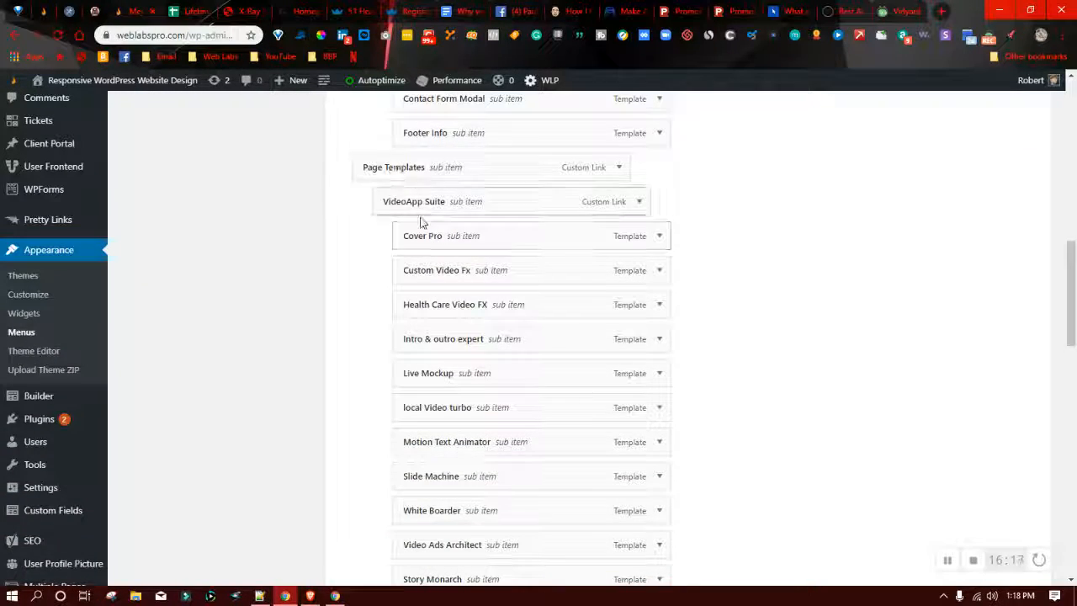
scroll(422, 222, "down", 5)
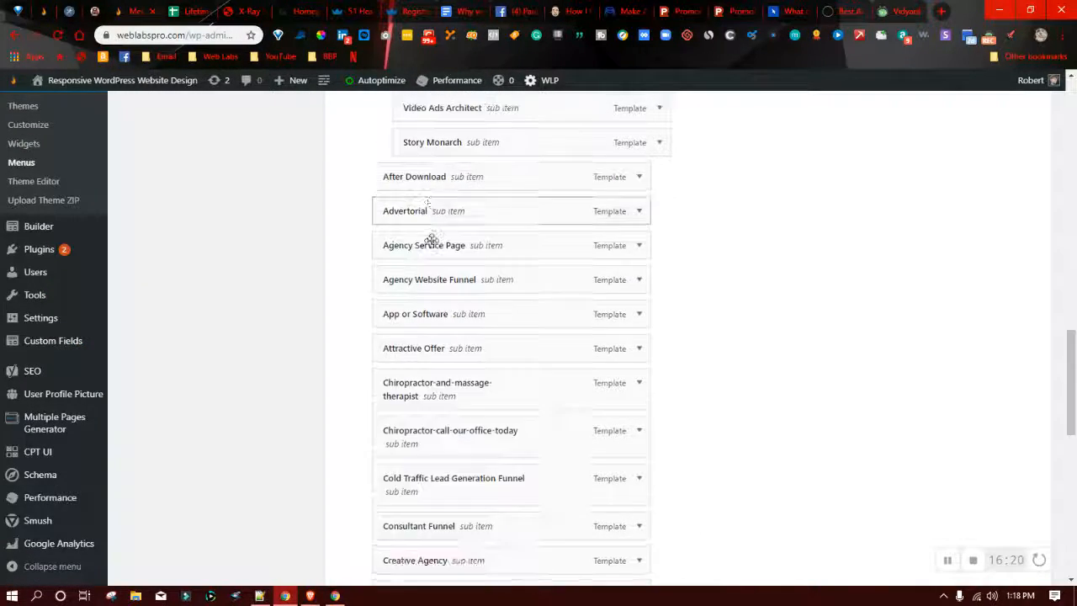
scroll(431, 239, "down", 8)
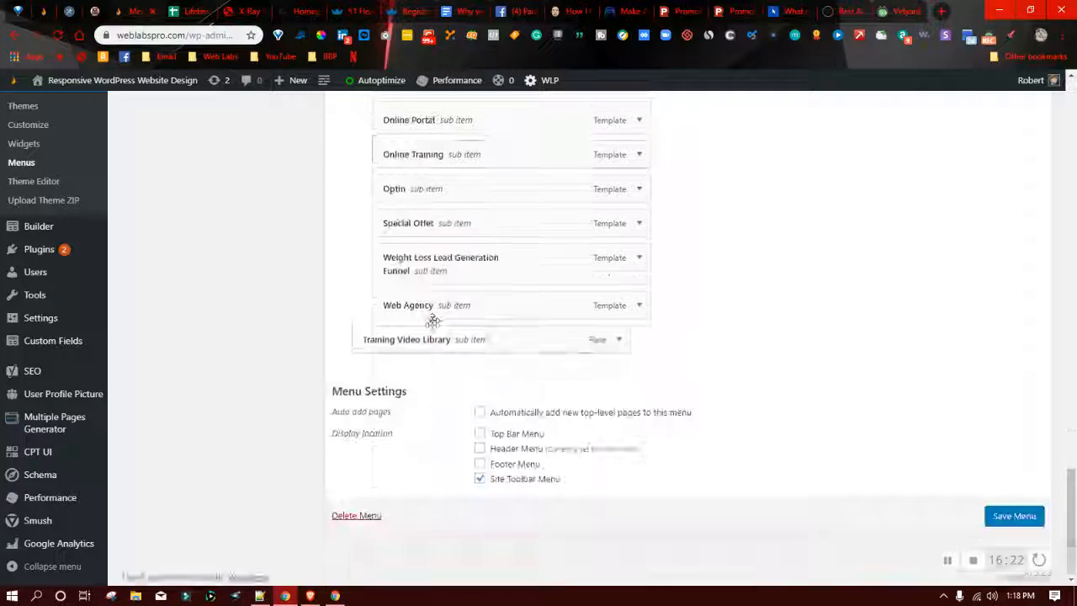
scroll(463, 211, "up", 10)
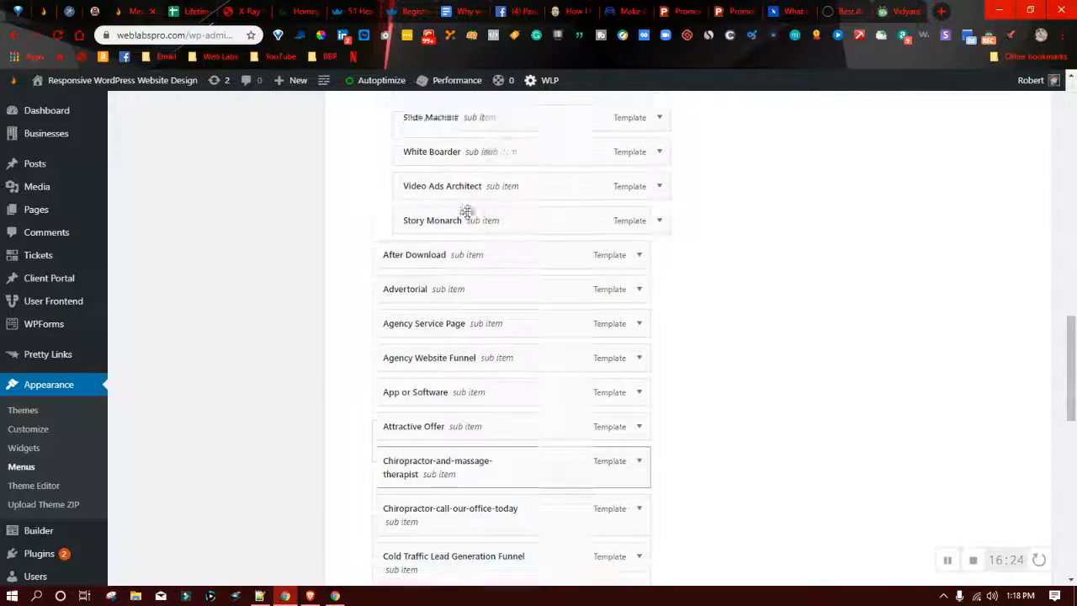
scroll(466, 210, "up", 12)
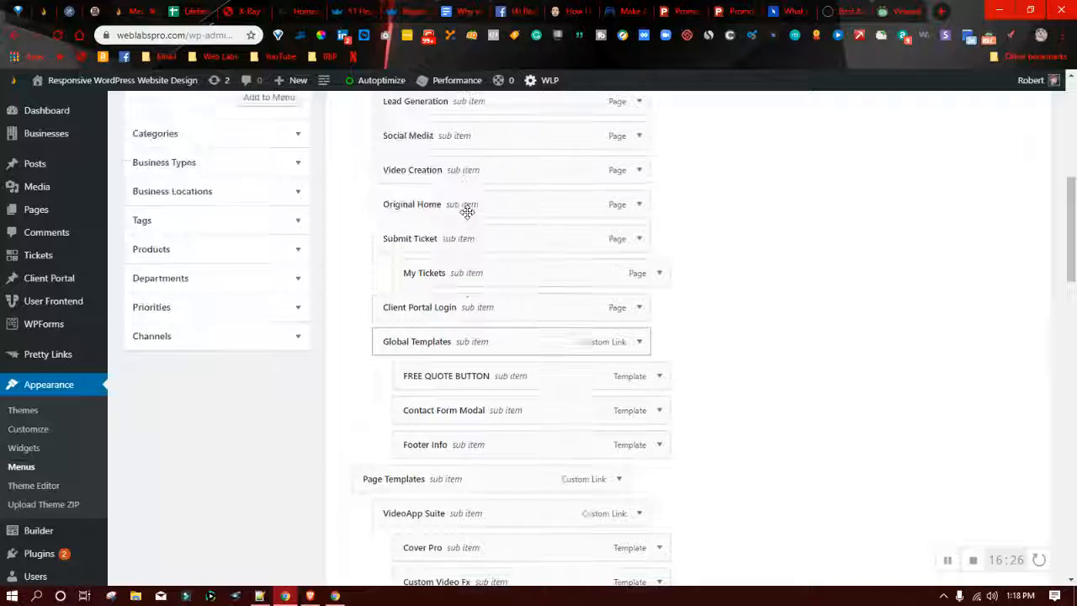
scroll(466, 210, "up", 1)
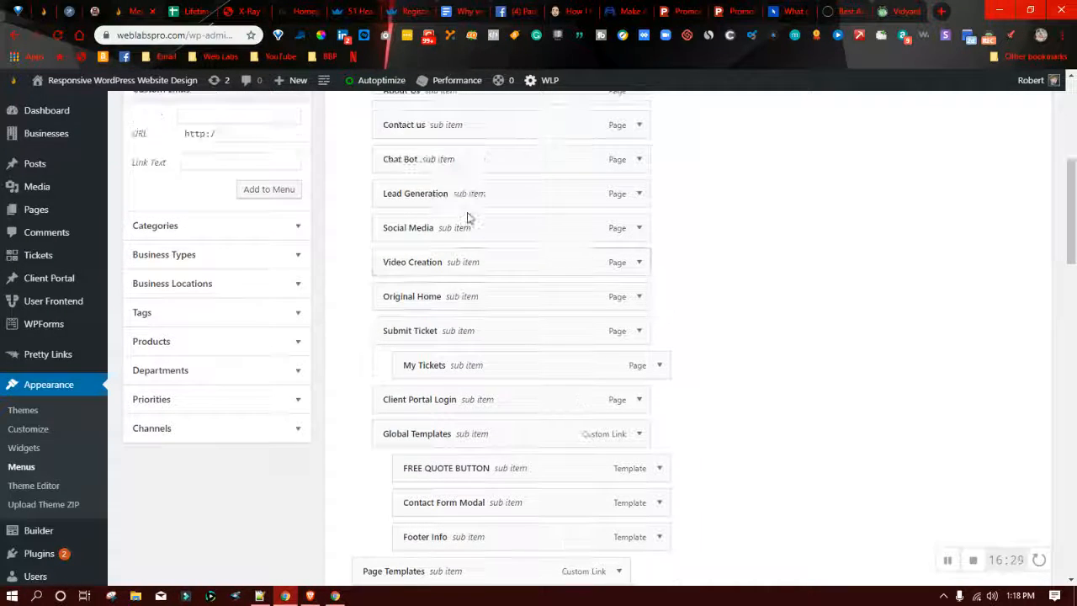
scroll(468, 218, "up", 2)
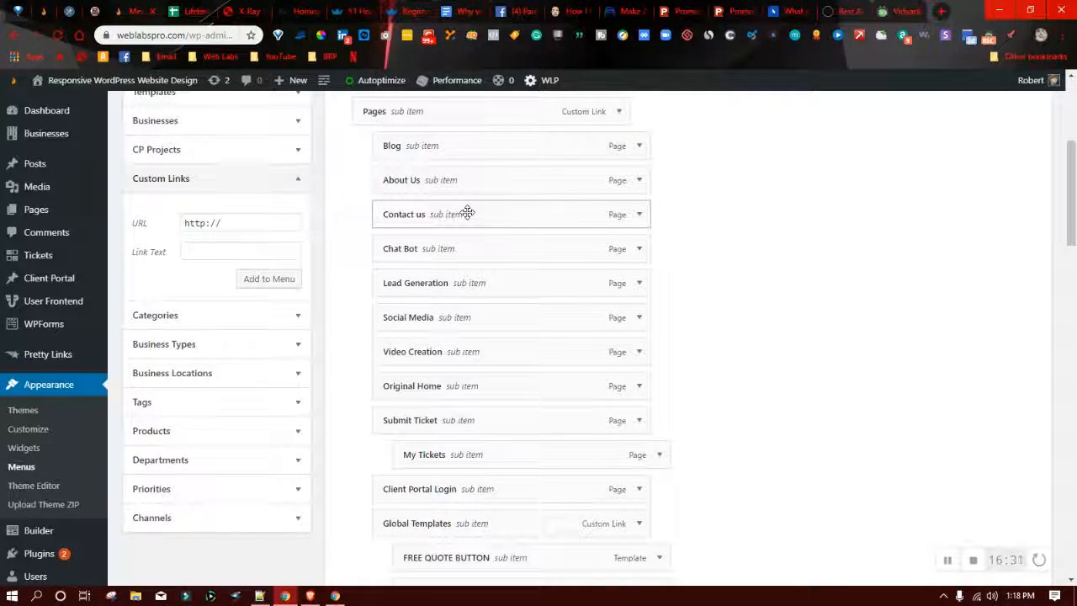
scroll(467, 212, "up", 1)
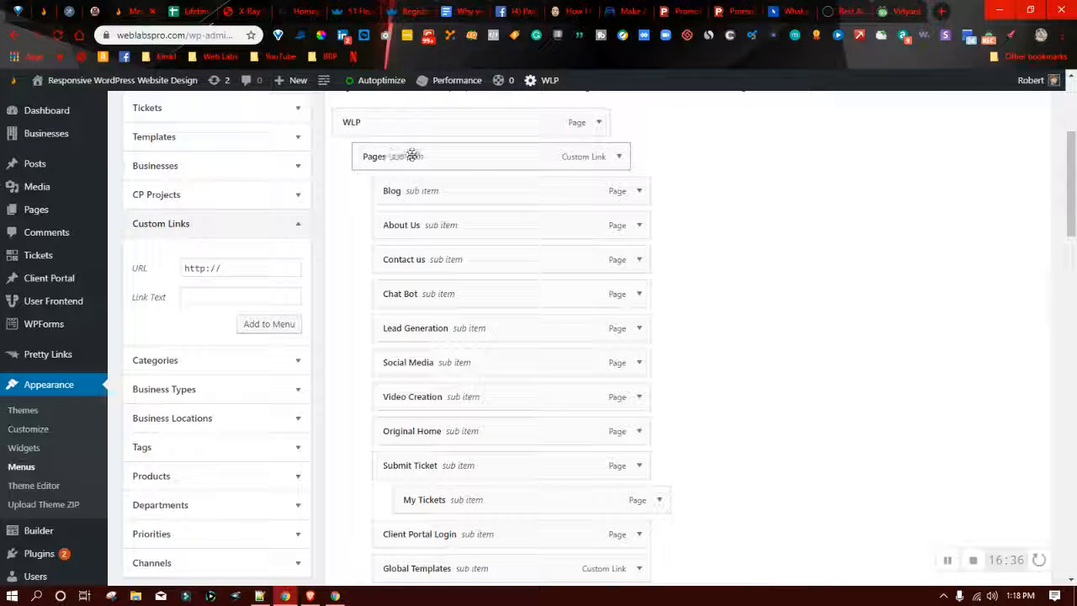
Step: Compare the Pages branch of the menu structure, including Global Templates, with the WLP dropdown in the site toolbar
mouse_move(543, 81)
mouse_move(535, 106)
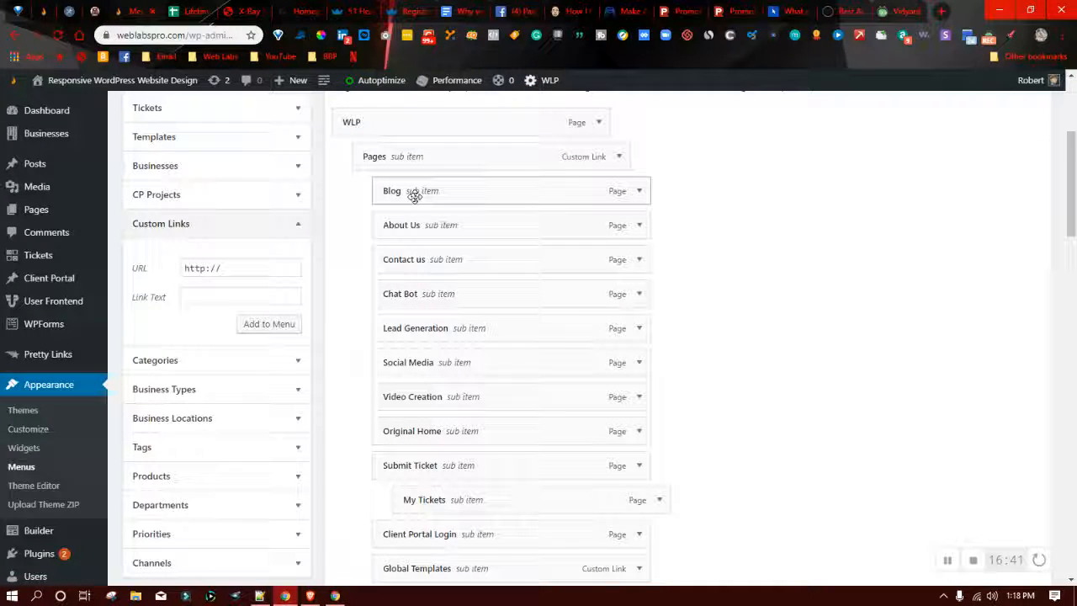
scroll(416, 194, "down", 1)
scroll(463, 192, "down", 2)
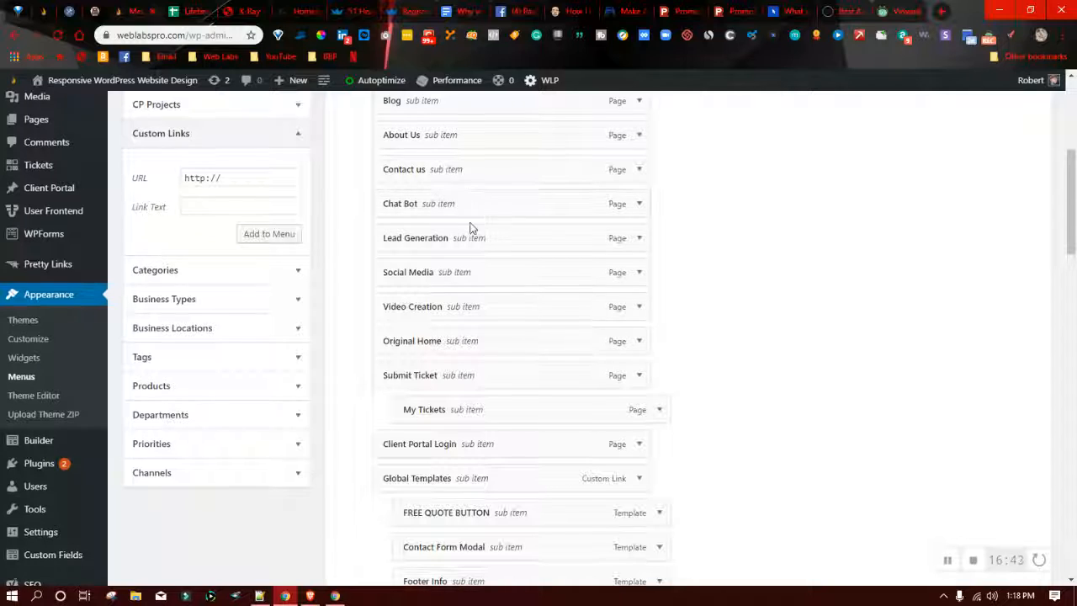
scroll(471, 454, "down", 3)
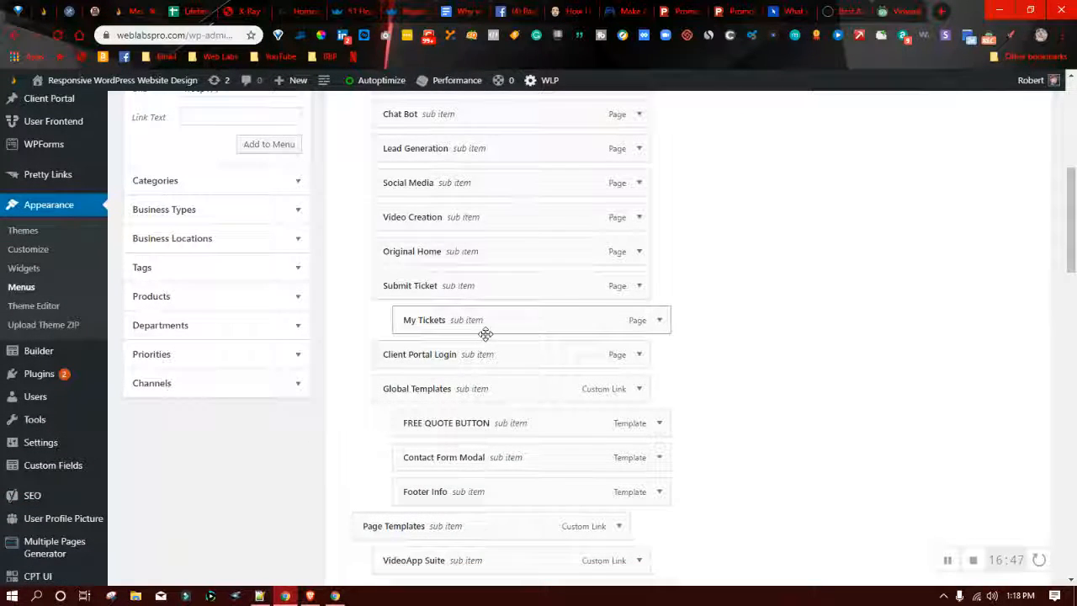
scroll(484, 330, "down", 3)
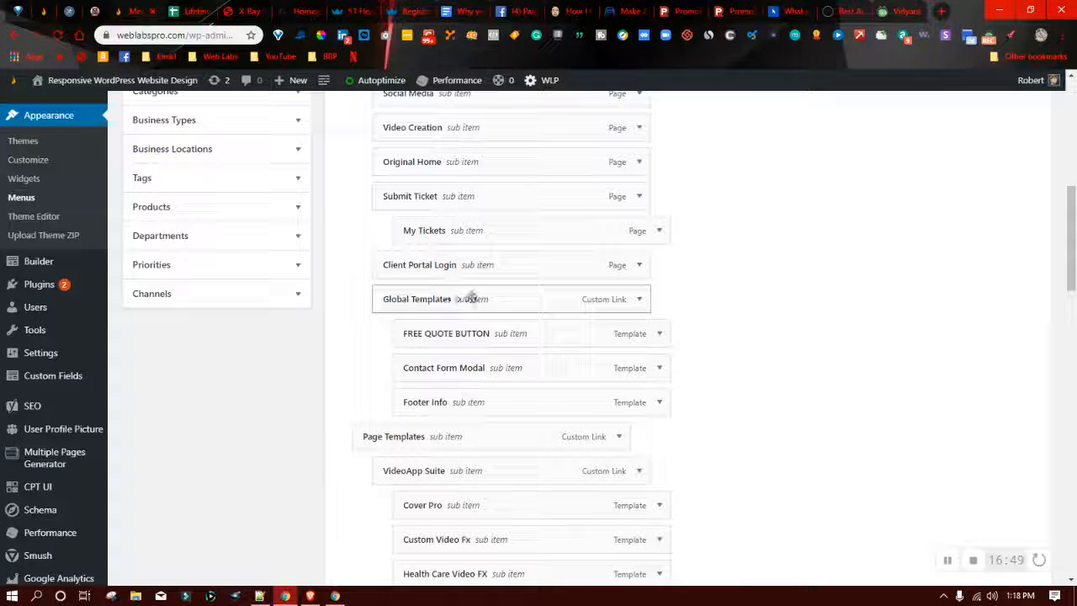
mouse_move(542, 84)
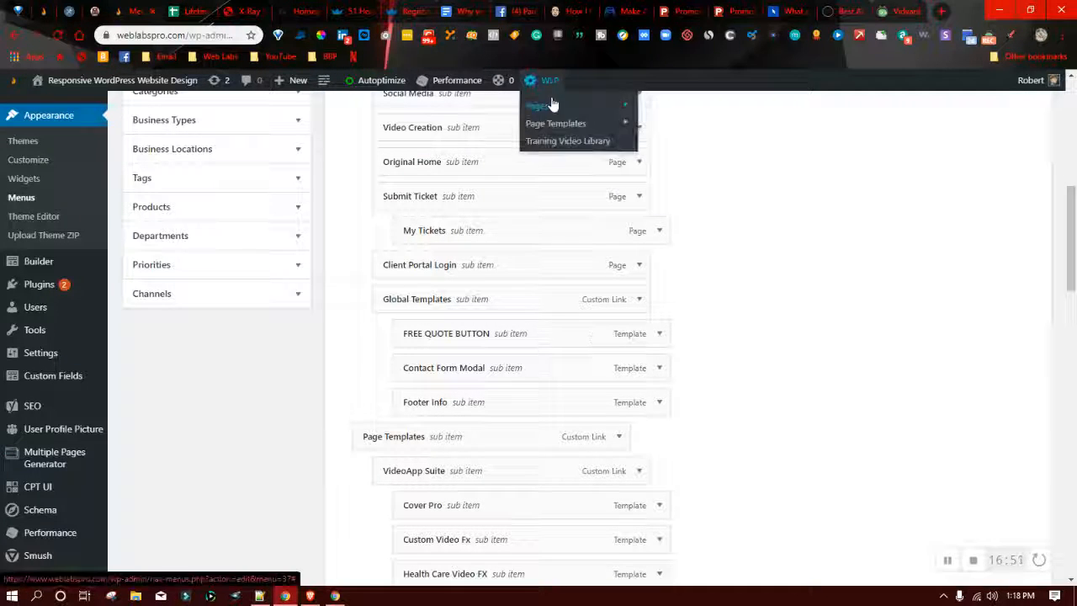
mouse_move(538, 106)
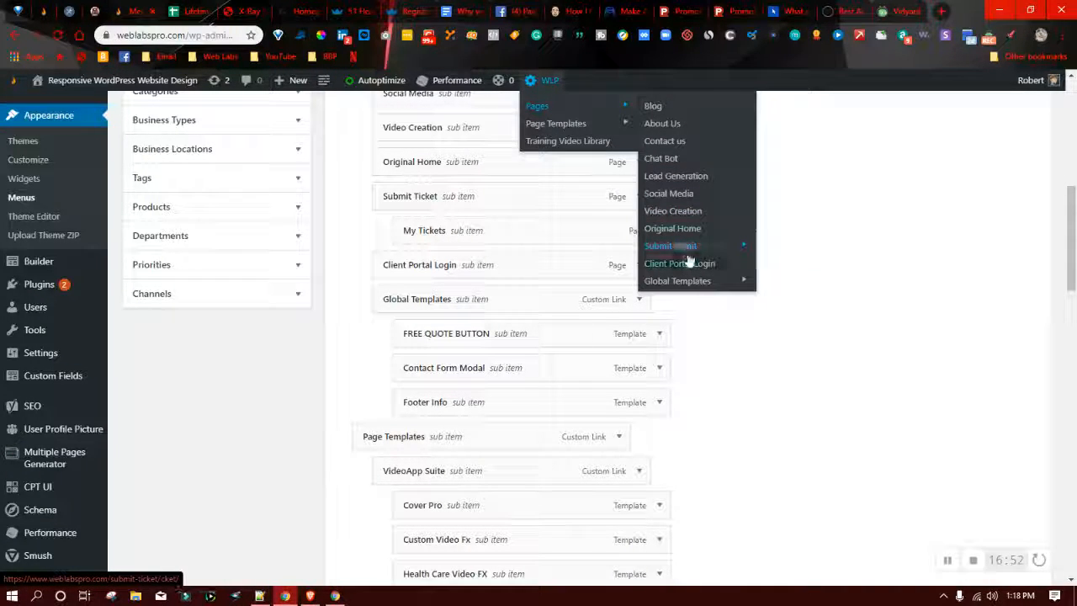
mouse_move(677, 283)
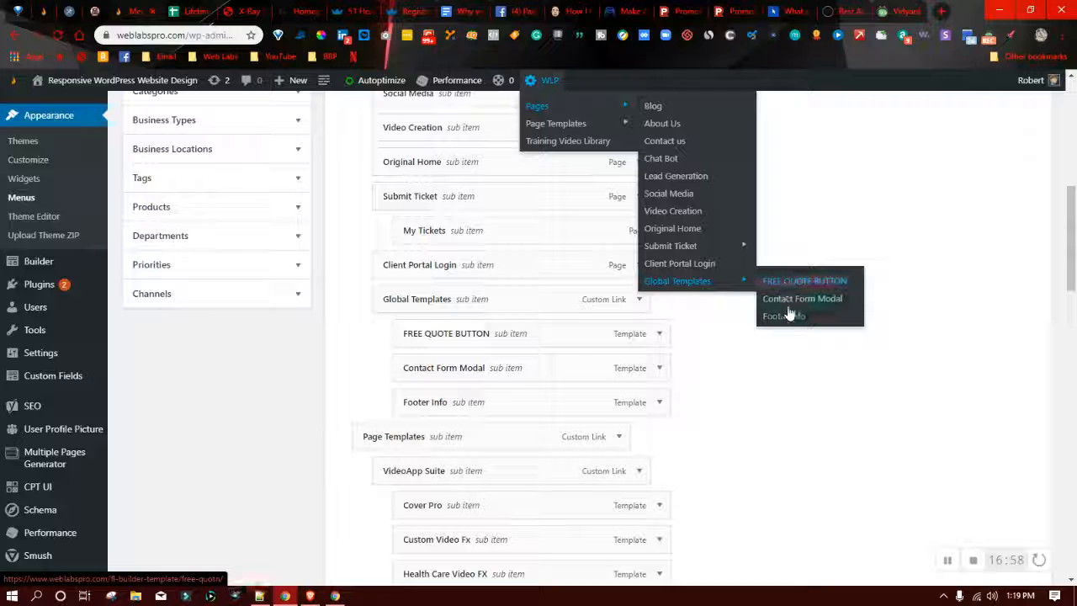
Step: Compare the Page Templates branch and its VideoApp Suite sub items with the matching entries in the WLP toolbar dropdown
scroll(352, 397, "down", 2)
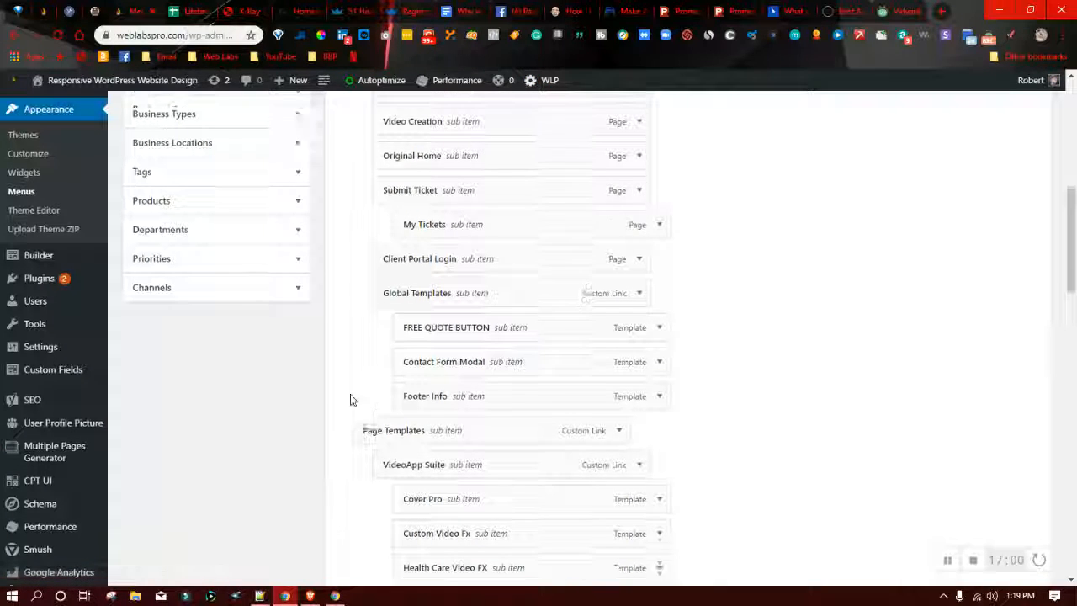
scroll(404, 336, "down", 1)
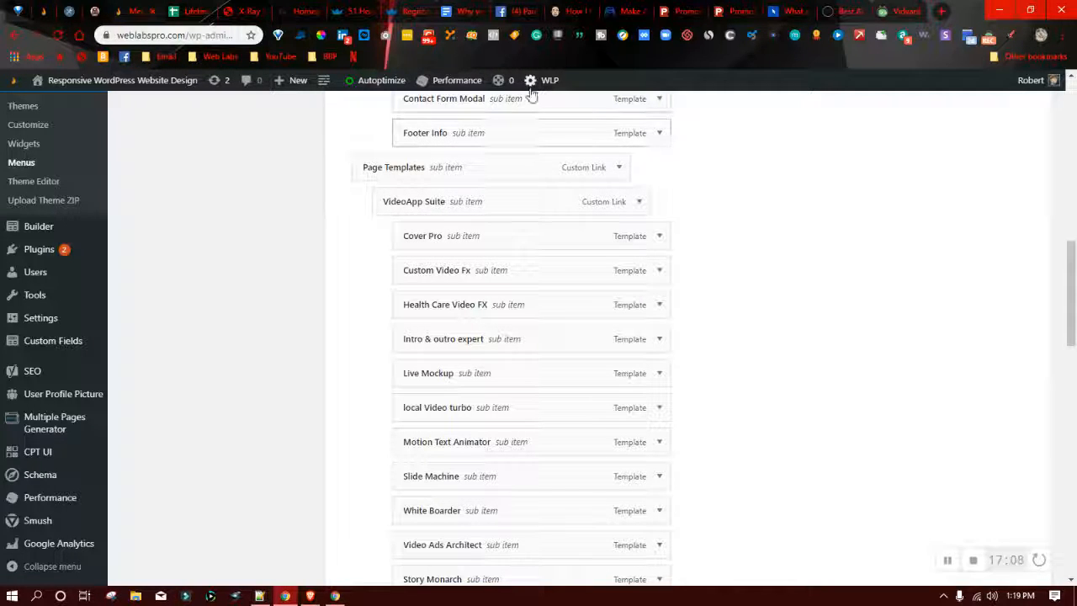
mouse_move(544, 126)
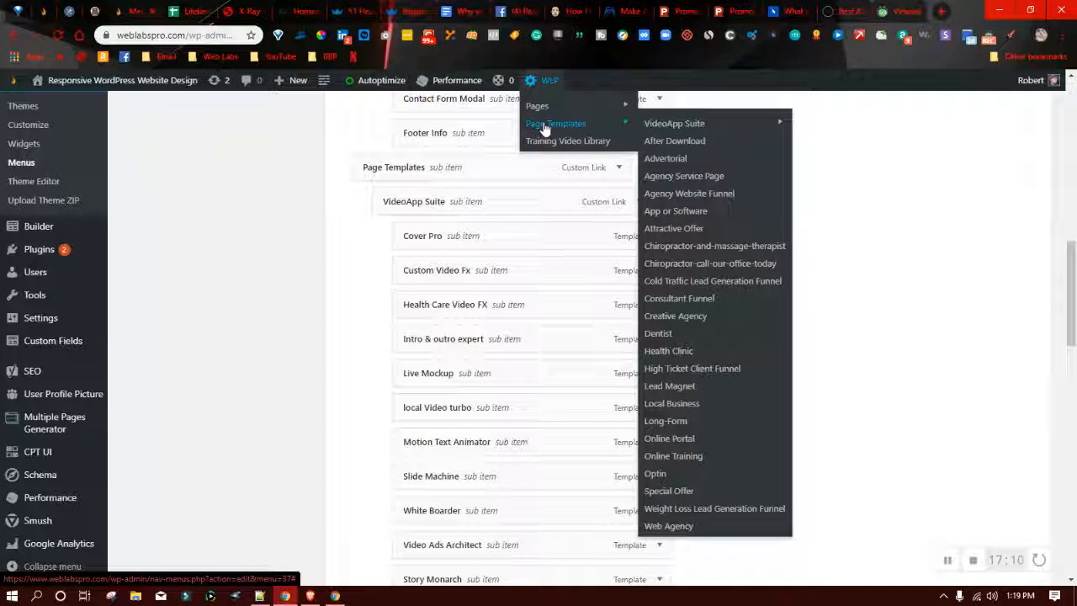
mouse_move(665, 124)
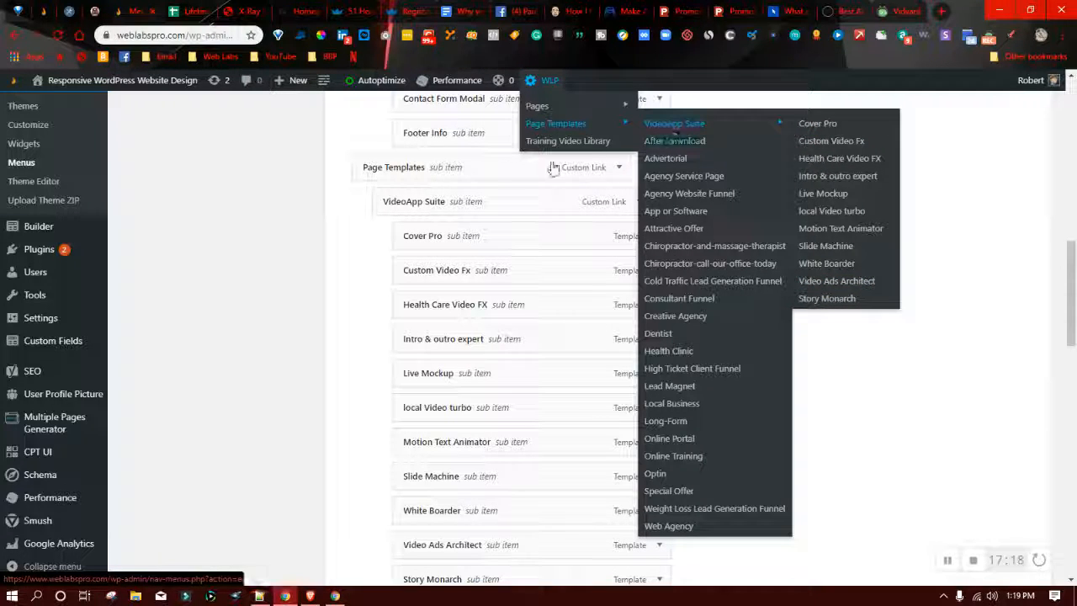
scroll(421, 213, "down", 1)
scroll(421, 213, "down", 4)
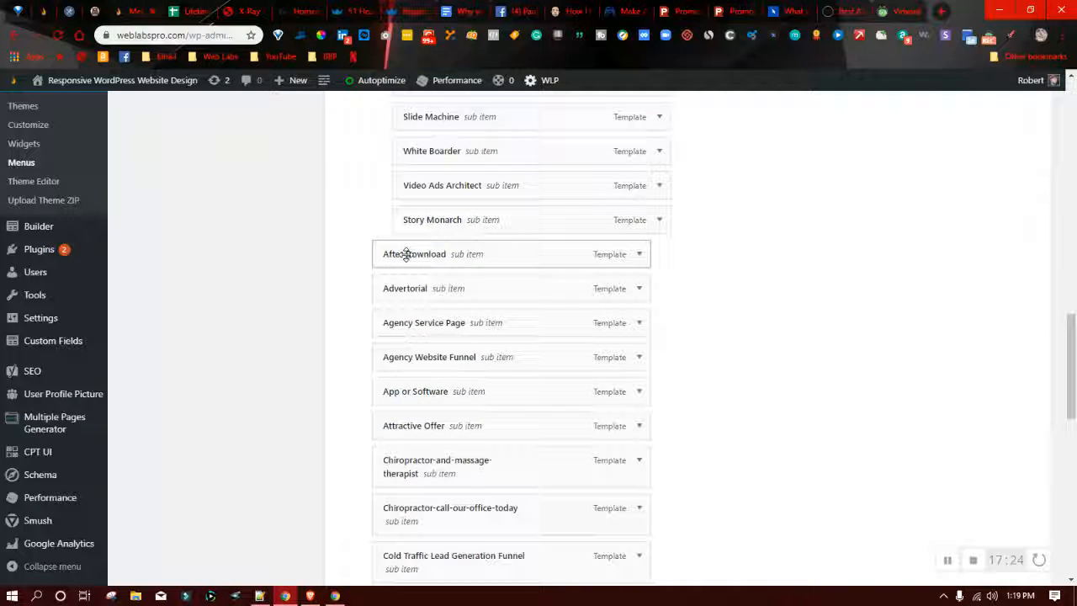
scroll(406, 254, "up", 1)
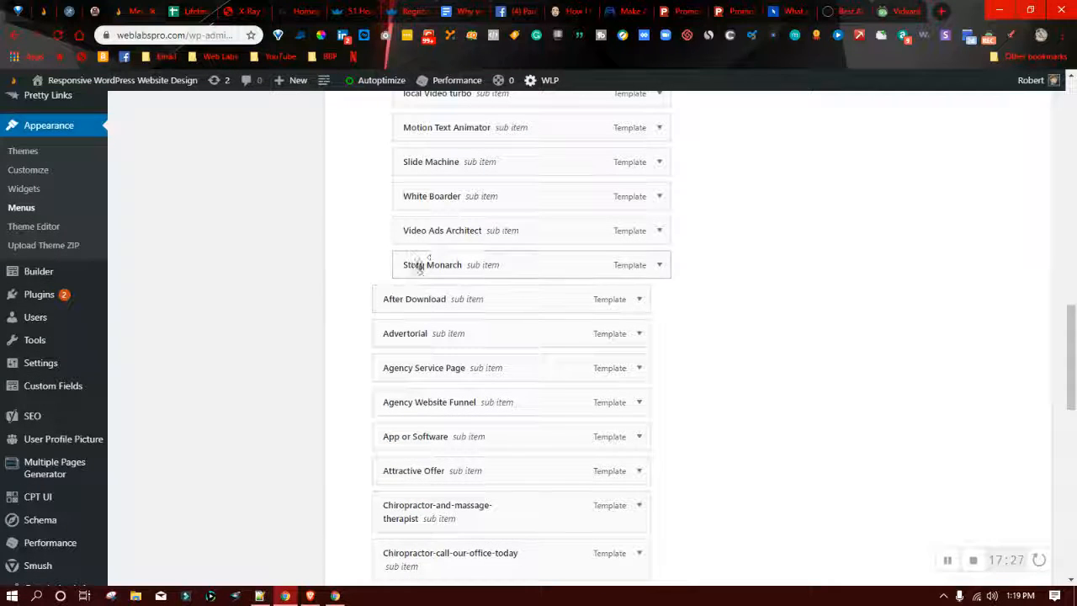
scroll(437, 219, "up", 3)
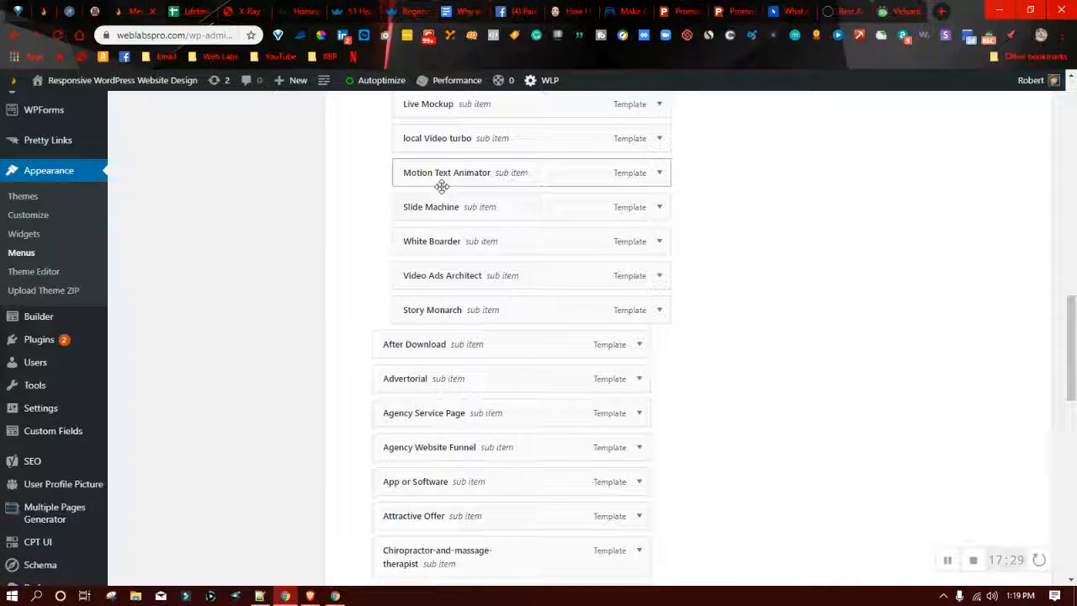
scroll(432, 274, "up", 3)
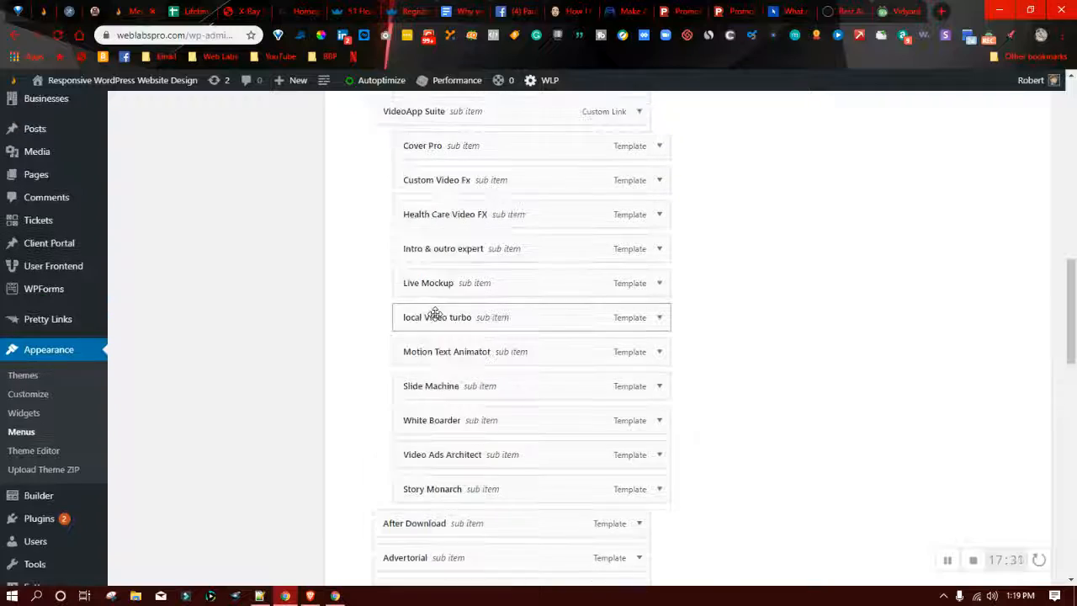
scroll(435, 314, "up", 15)
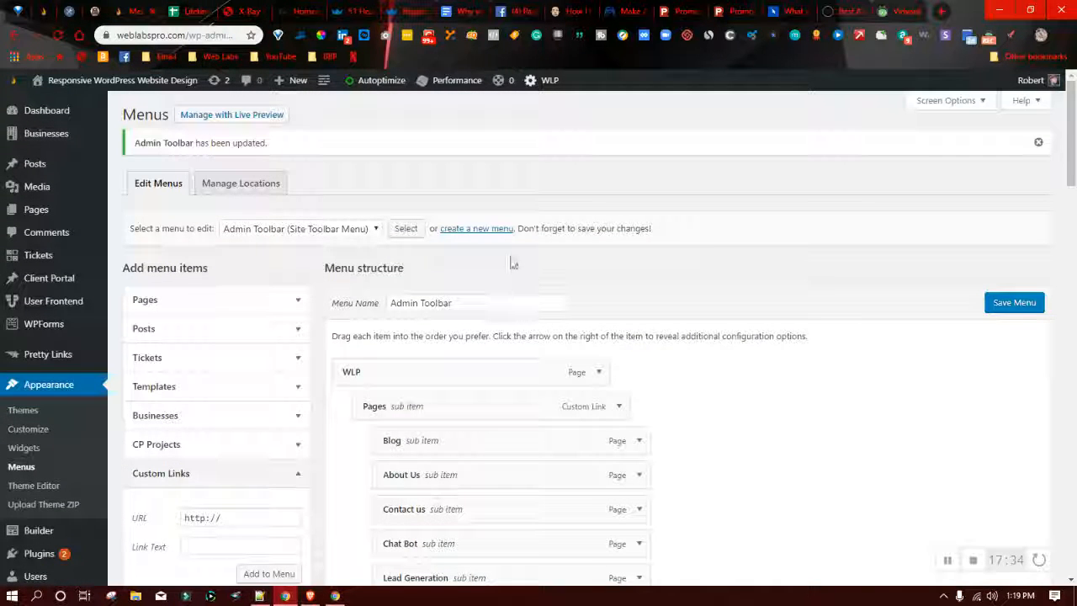
Step: Check the indentation of the nested sub items and save the Admin Toolbar menu
scroll(697, 266, "down", 3)
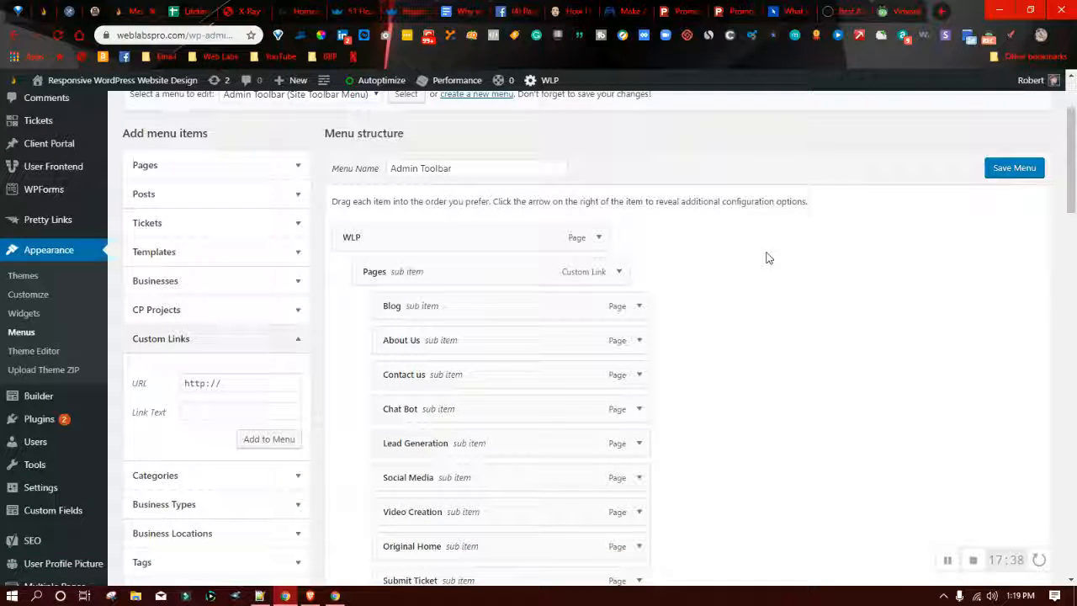
scroll(802, 245, "down", 2)
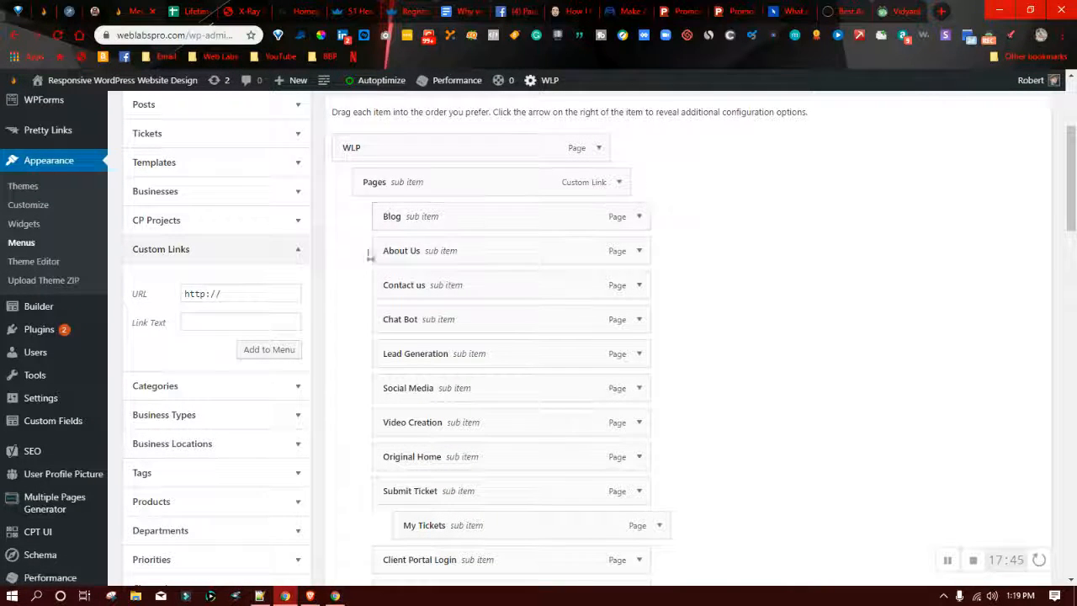
scroll(345, 286, "down", 3)
scroll(334, 307, "down", 10)
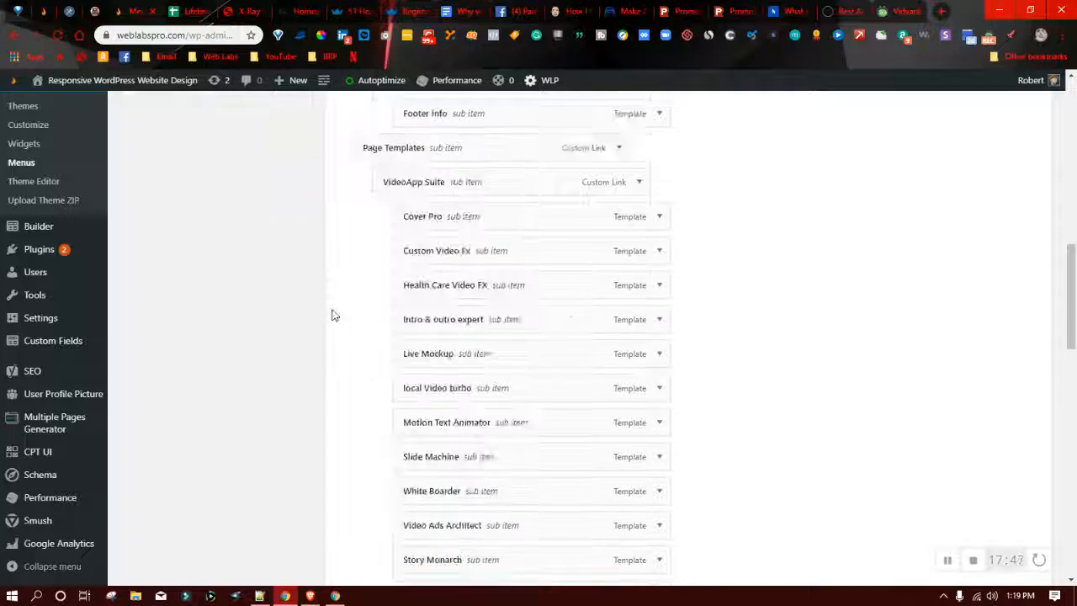
scroll(1067, 173, "up", 4)
scroll(1066, 172, "up", 5)
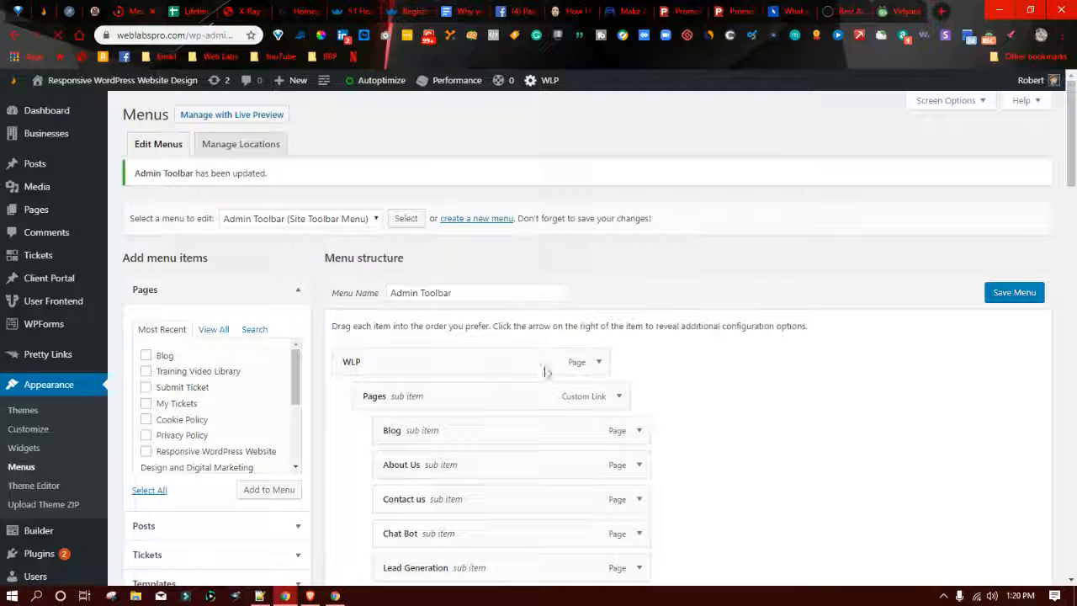
Step: Expand the WLP menu item to examine its navigation label and advanced properties
scroll(692, 337, "down", 2)
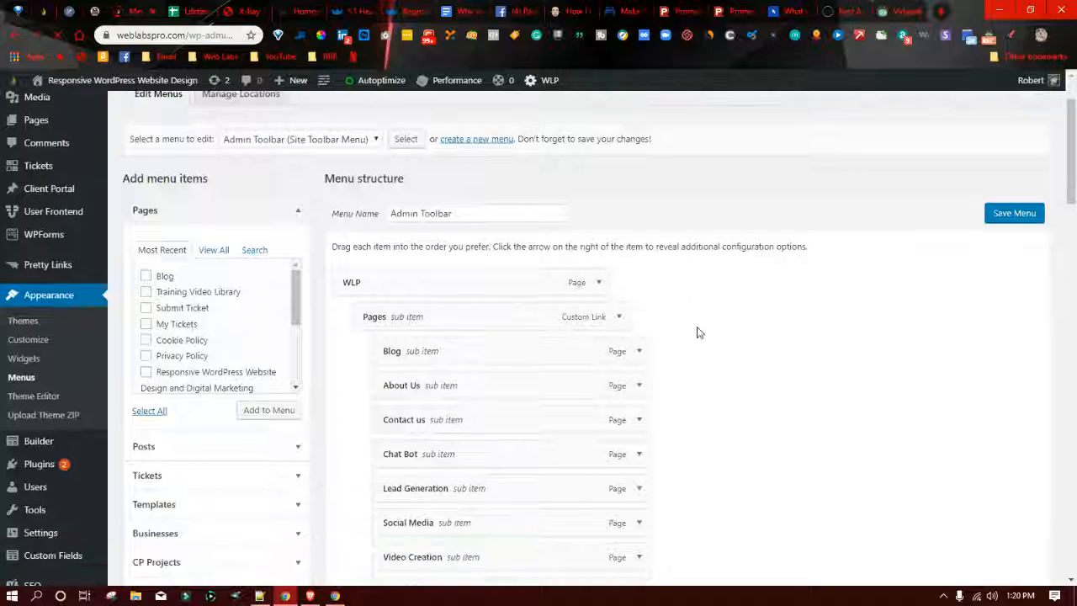
scroll(705, 333, "down", 1)
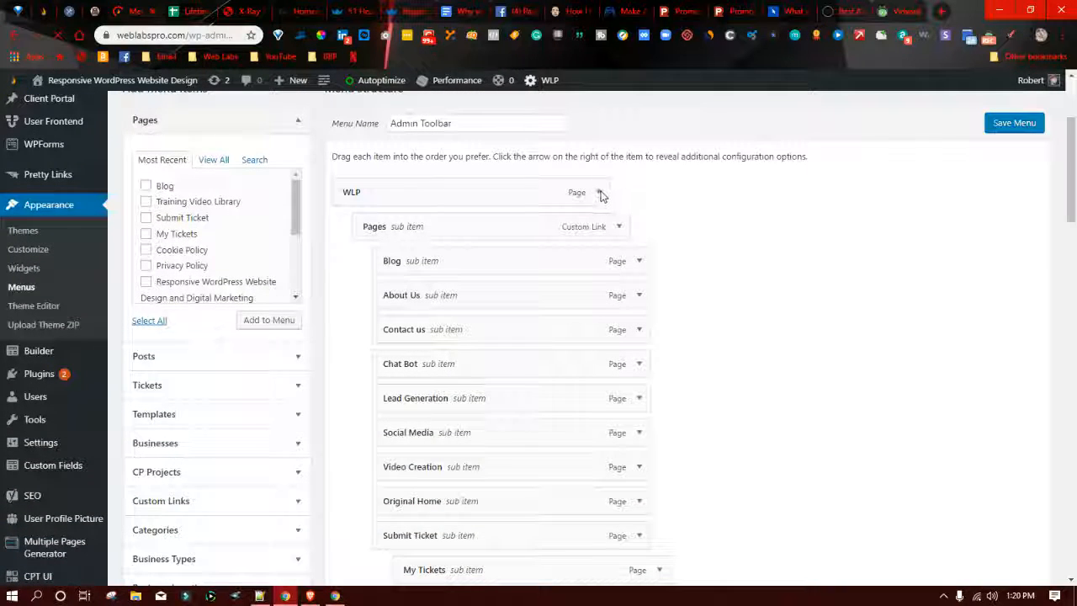
left_click(600, 195)
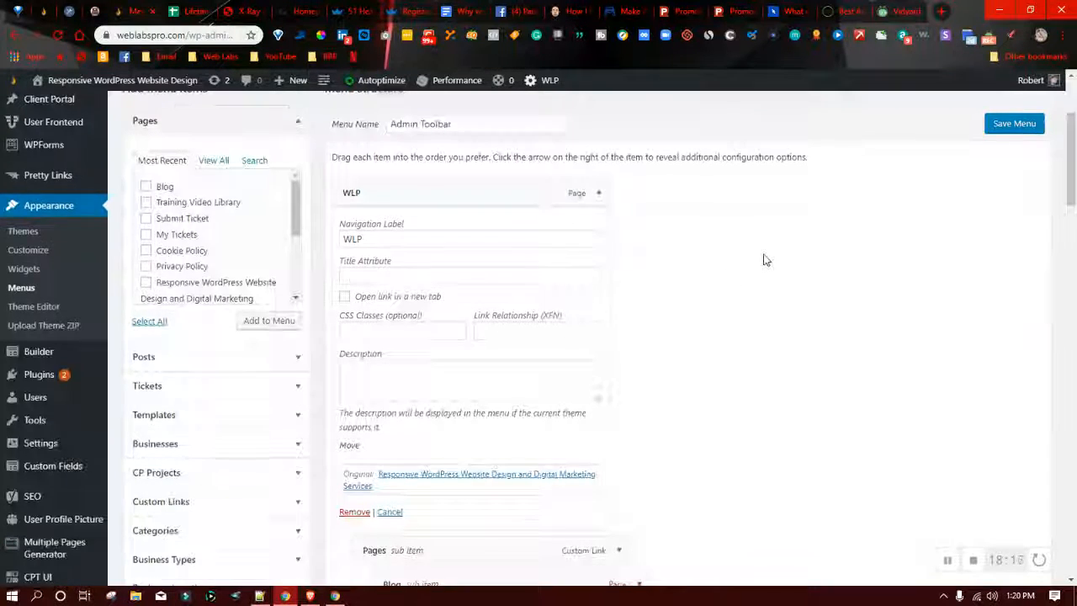
Step: Enable the All-In-One Agency Builder Categories box in the screen options and locate it among the menu item sources
scroll(766, 257, "up", 3)
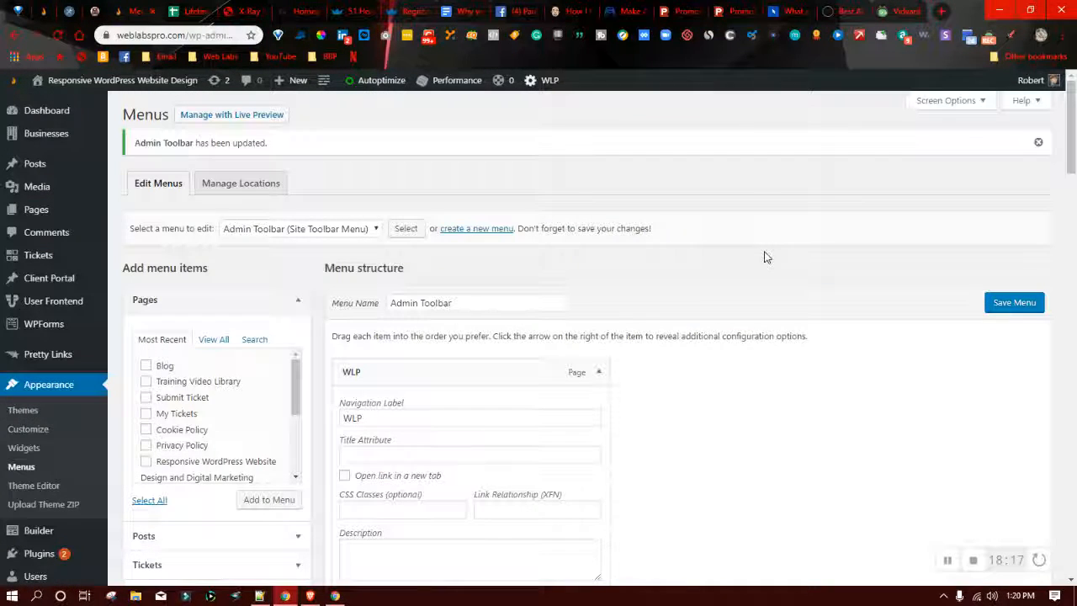
left_click(951, 102)
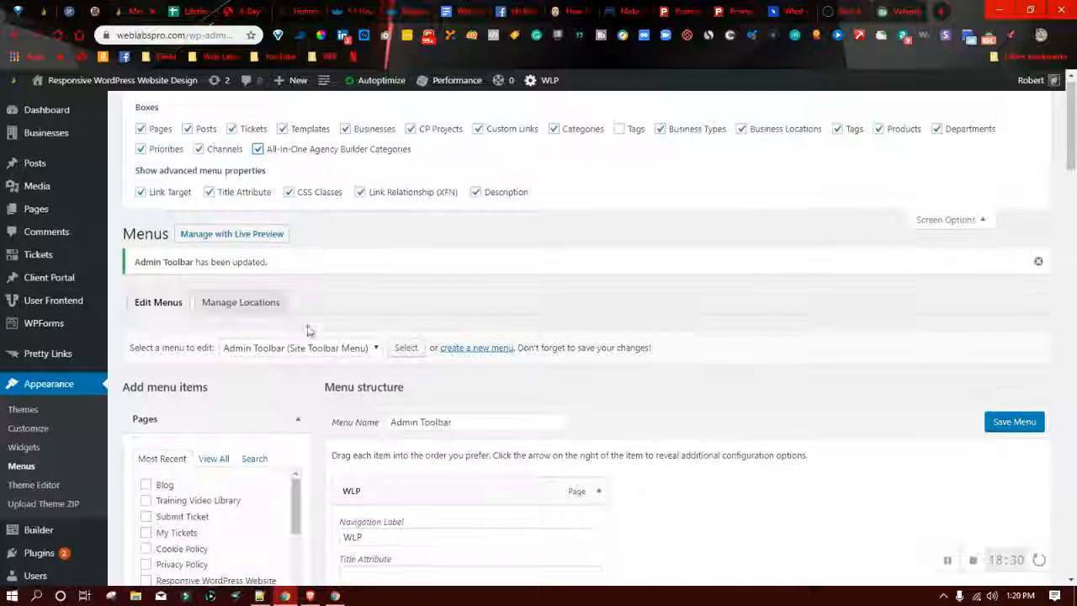
scroll(308, 332, "down", 8)
scroll(329, 338, "down", 3)
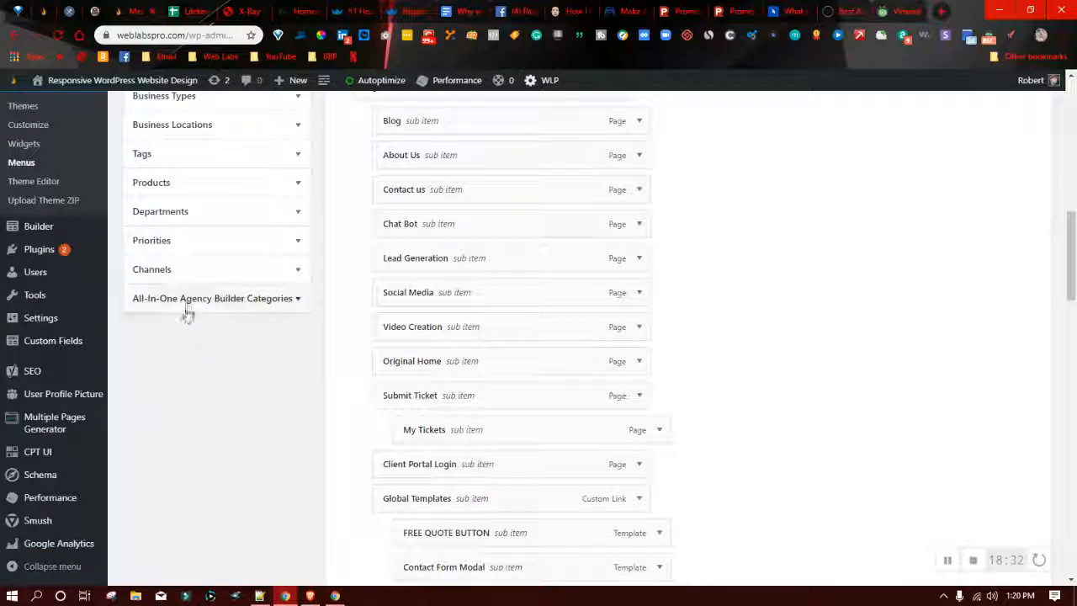
Step: Expand the All-In-One Agency Builder Categories box and look through the template categories it offers as menu items
left_click(192, 301)
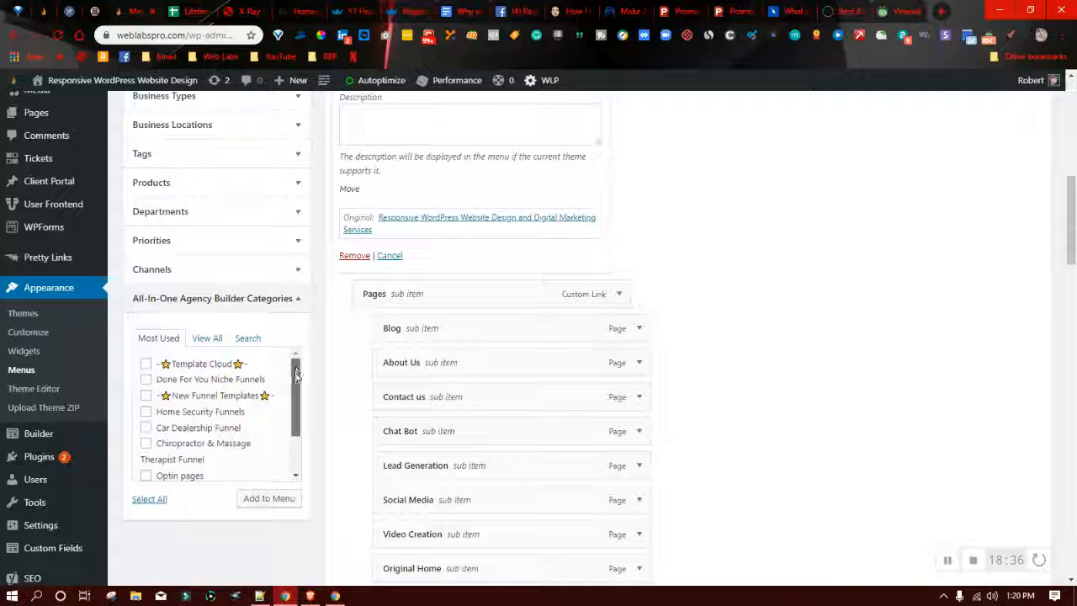
scroll(295, 365, "down", 3)
scroll(283, 396, "up", 3)
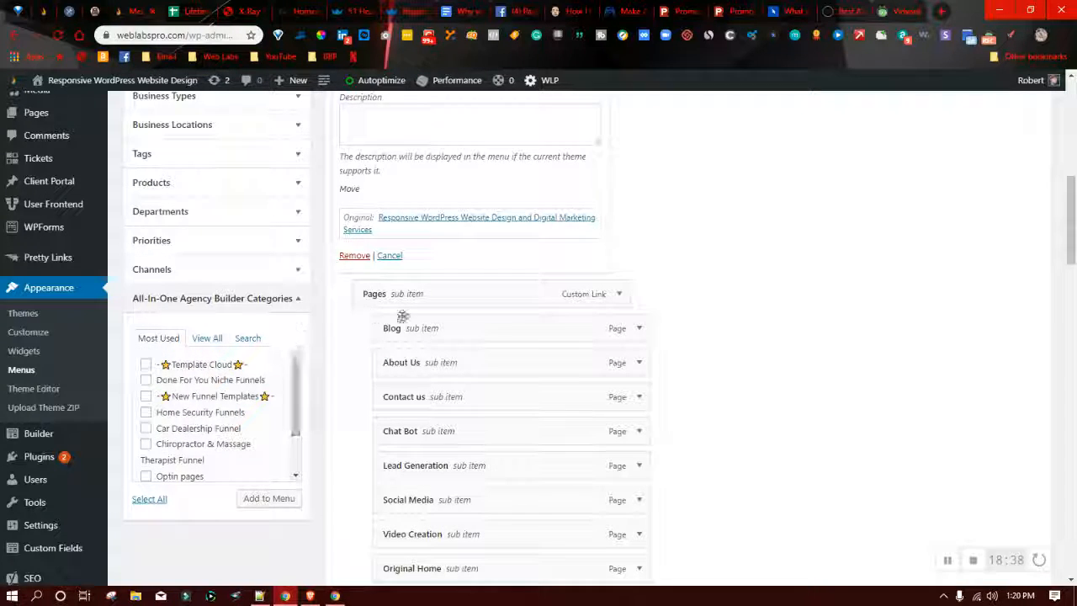
Step: Collapse the screen options above the Admin Toolbar menu and open the page linked to the WLP toolbar item
scroll(584, 344, "up", 4)
scroll(783, 364, "up", 4)
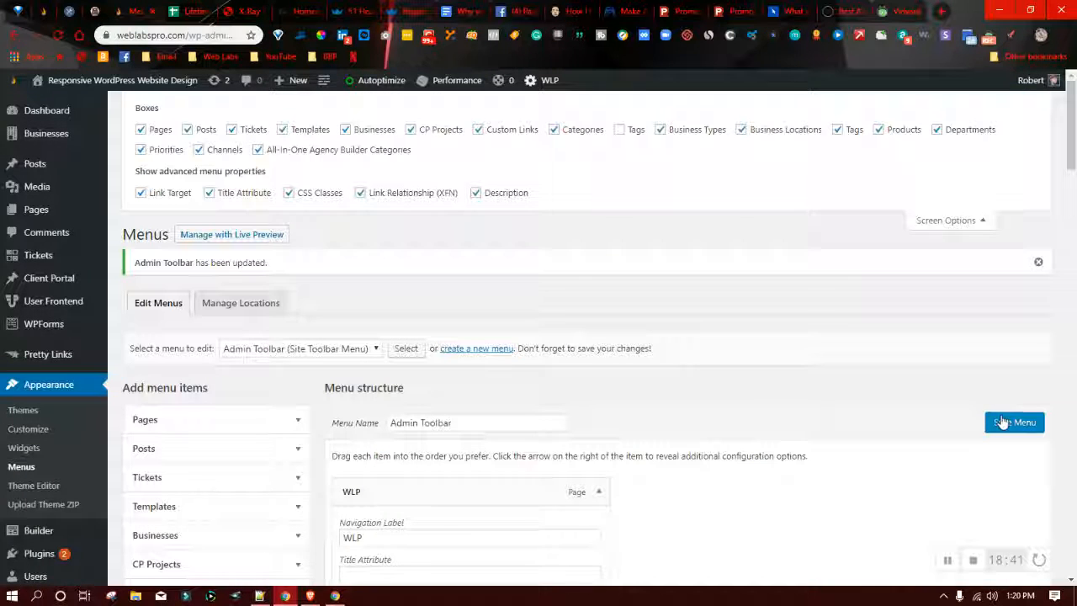
left_click(946, 220)
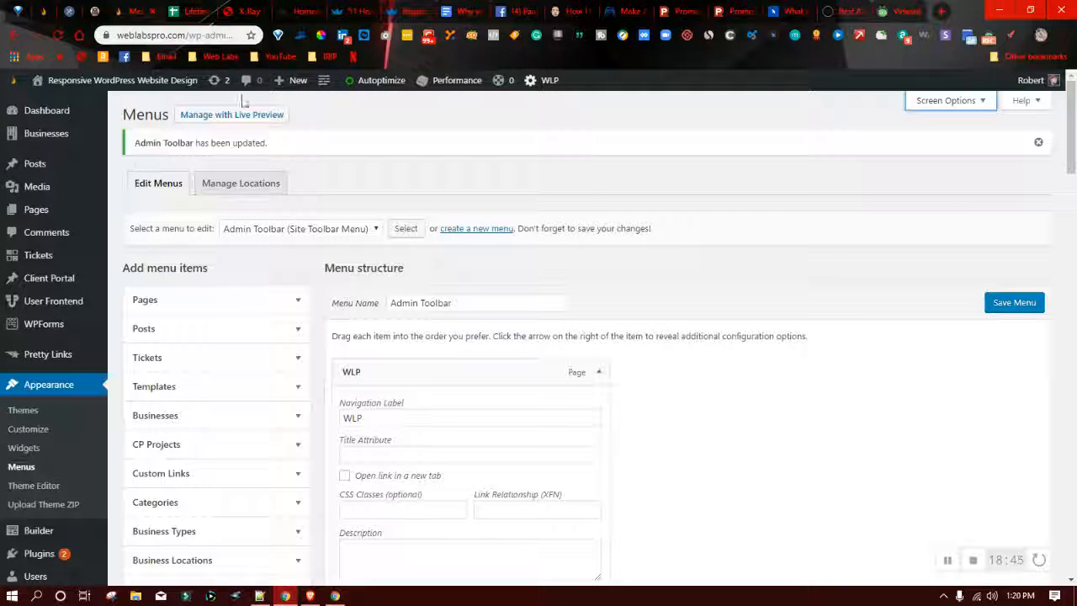
mouse_move(353, 99)
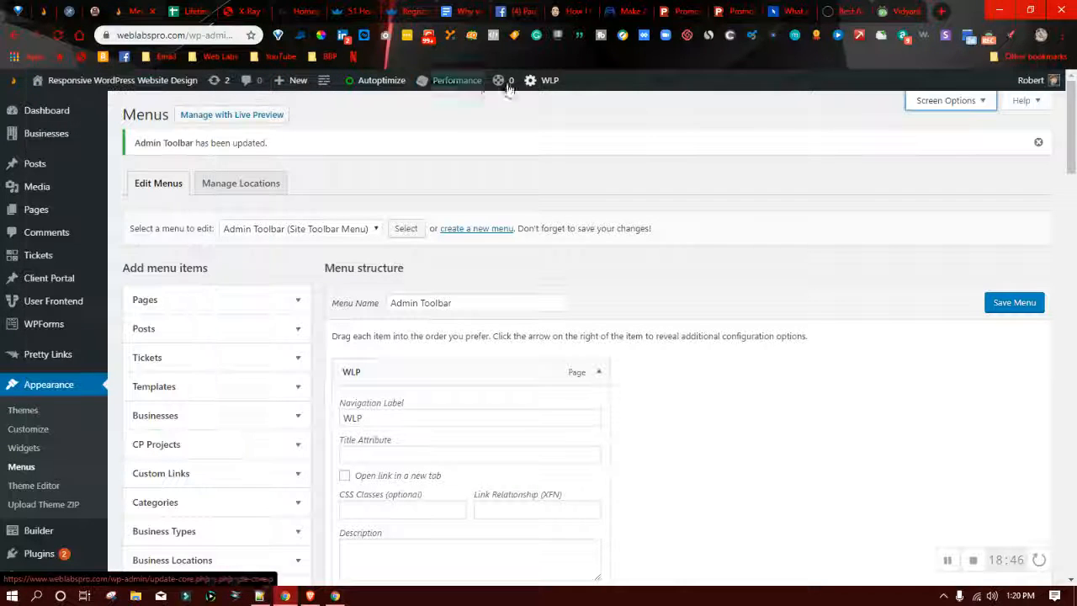
left_click(548, 84)
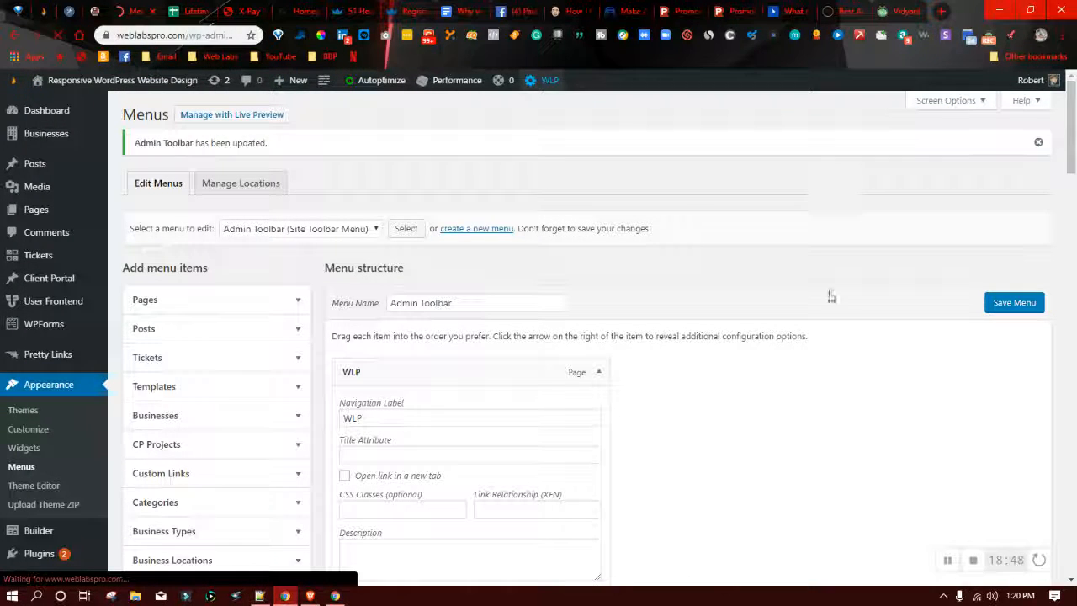